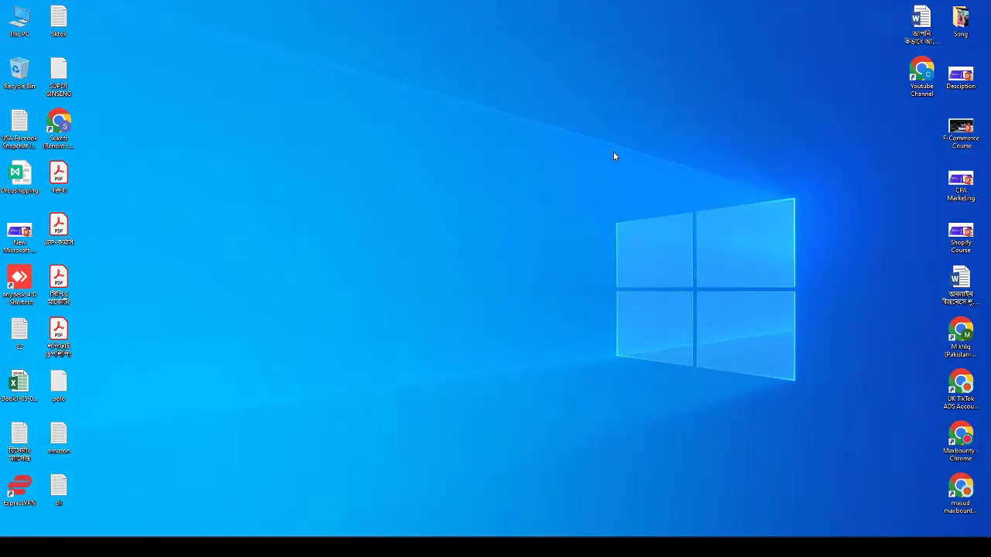
Refresh the desktop, switch to Ads Manager and reload the campaign list to check the active Polo Shirt campaign's cost per result.
right_click(485, 146)
click(514, 167)
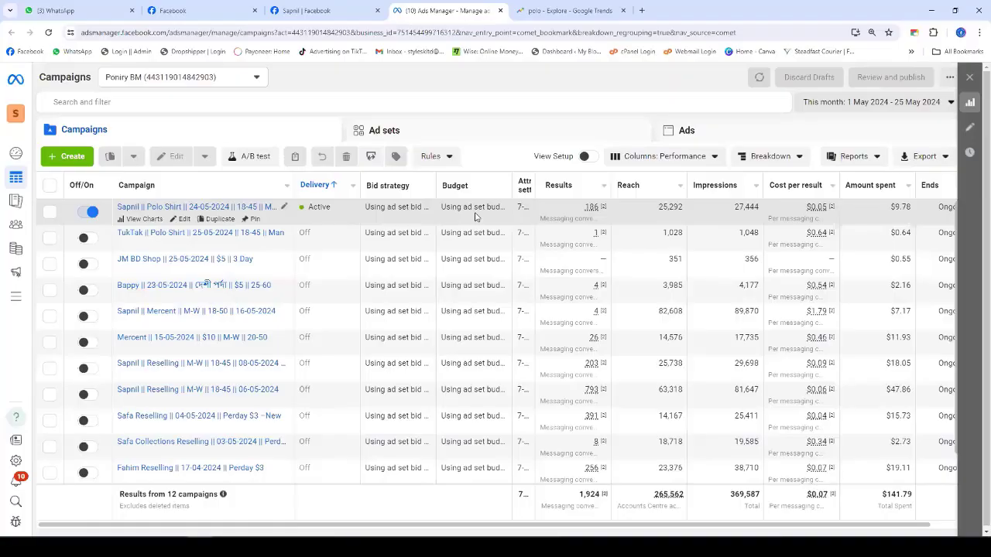
click(49, 34)
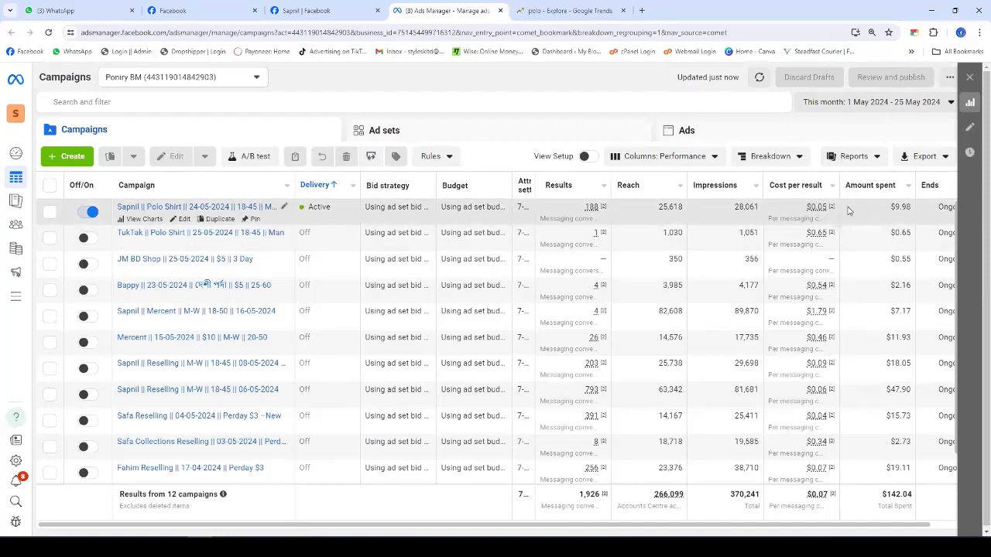
mouse_move(830, 209)
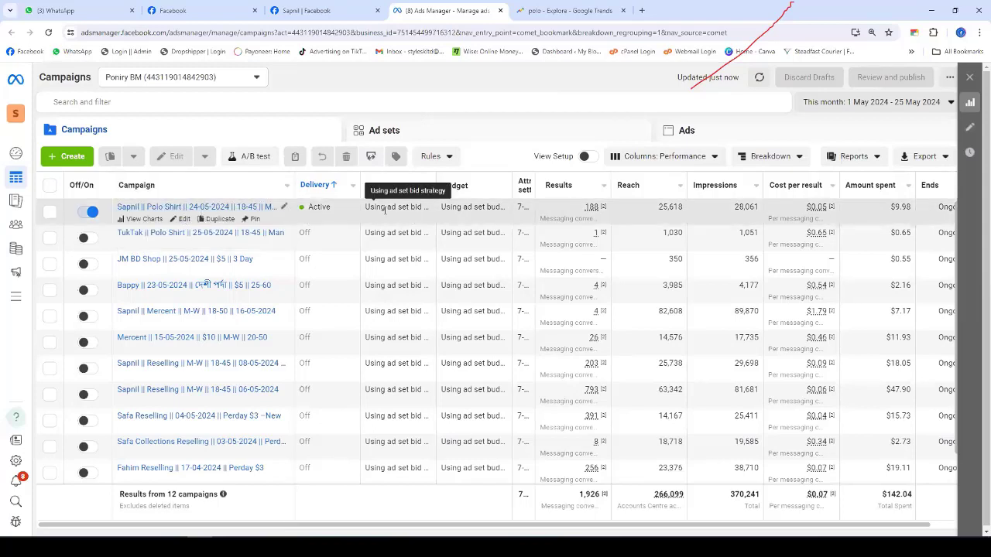
Open the active Polo Shirt campaign's ad set and examine its location, age, gender and detailed targeting settings.
click(184, 220)
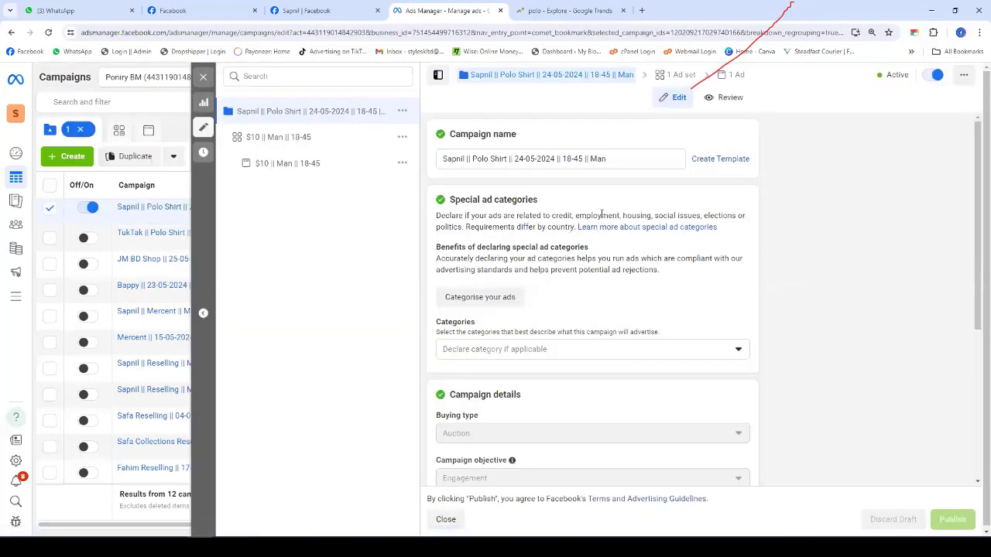
click(272, 137)
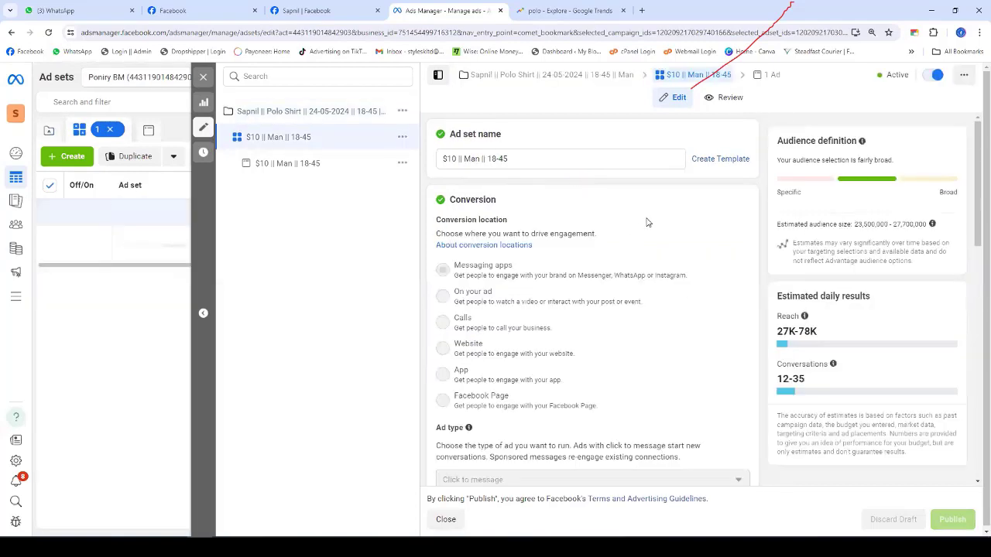
scroll(686, 230, down, 2)
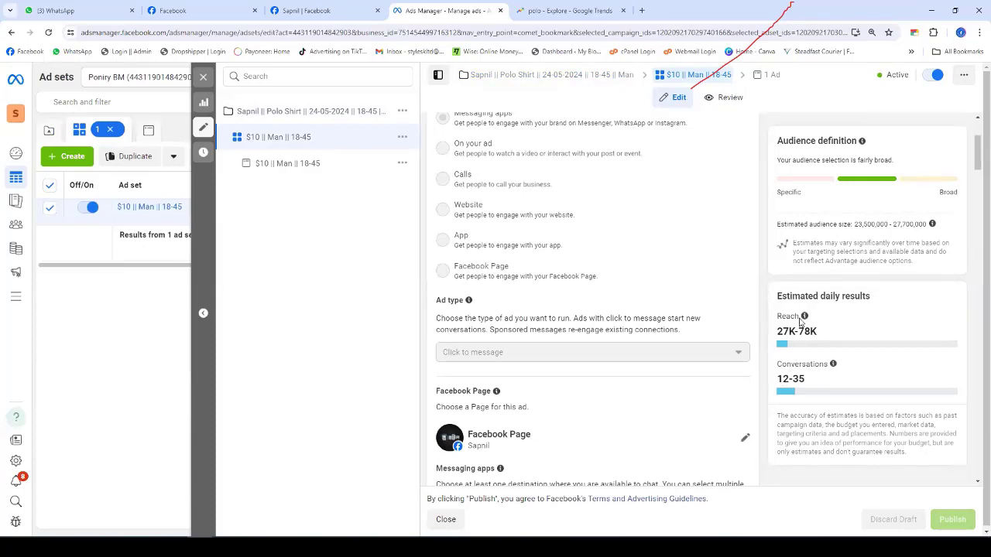
scroll(720, 306, down, 3)
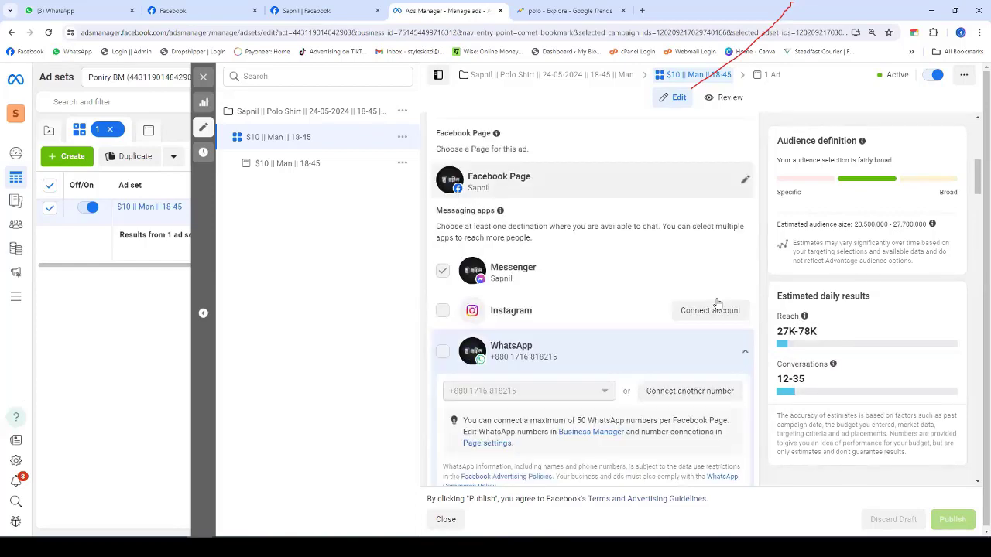
scroll(712, 302, down, 12)
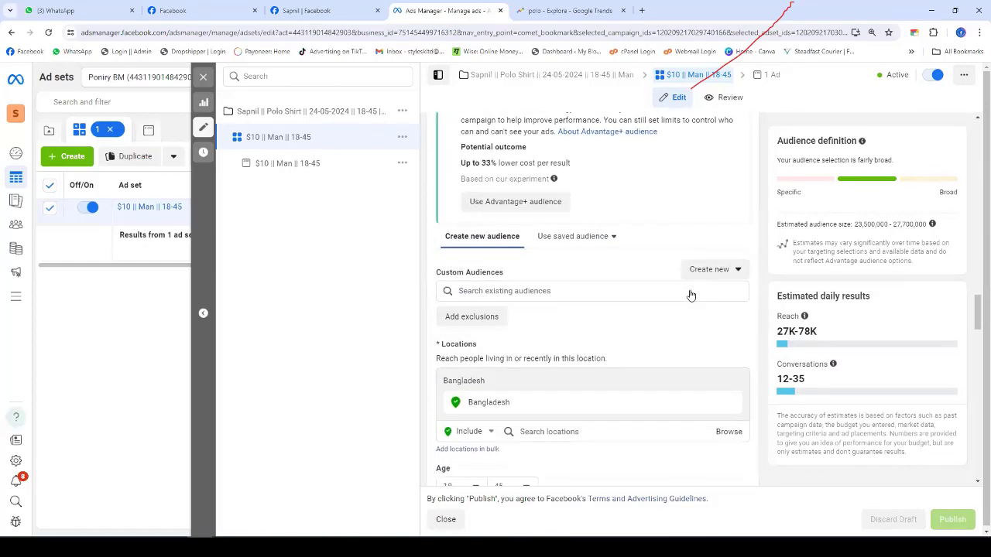
scroll(691, 294, down, 5)
mouse_move(653, 266)
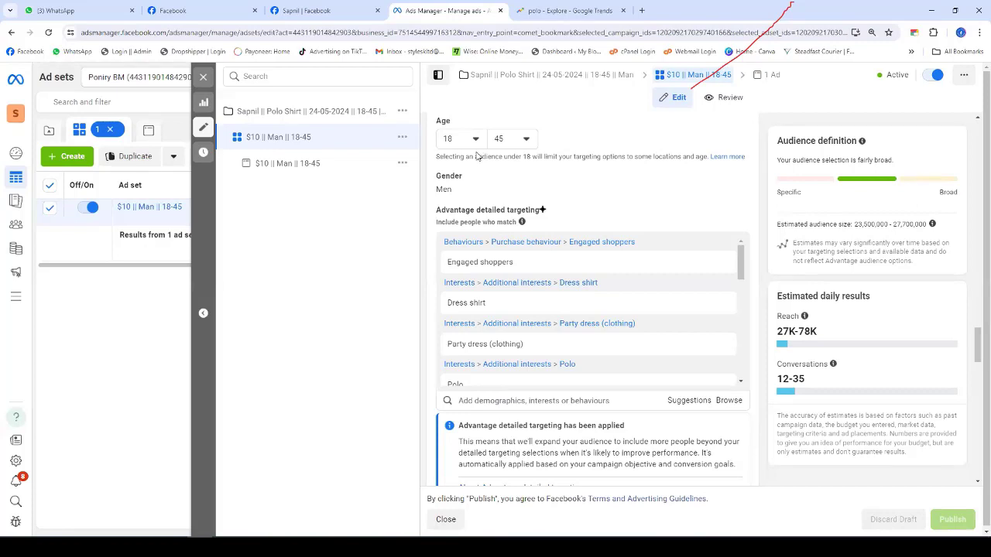
Close the ad set editor and clear both the ad set and campaign selections.
click(204, 87)
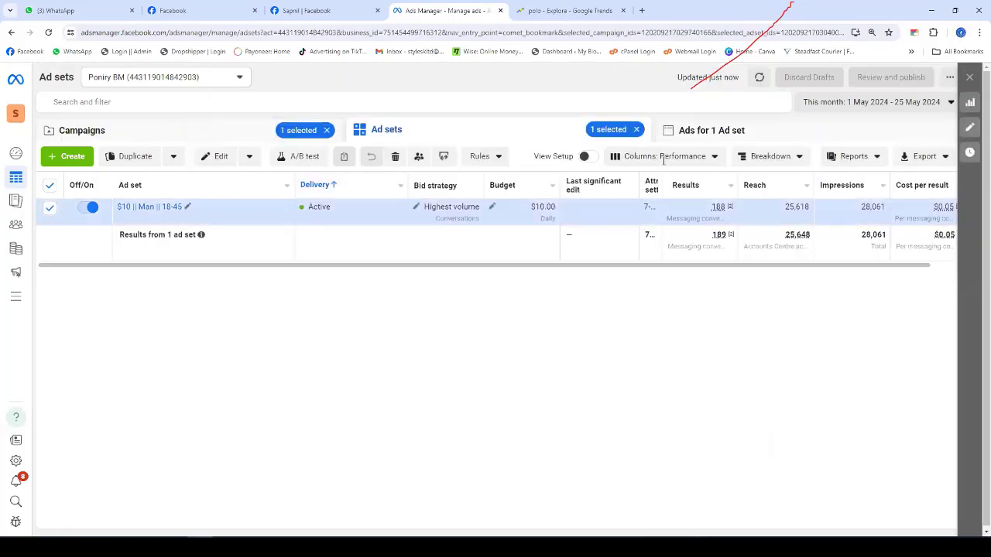
click(634, 132)
click(325, 131)
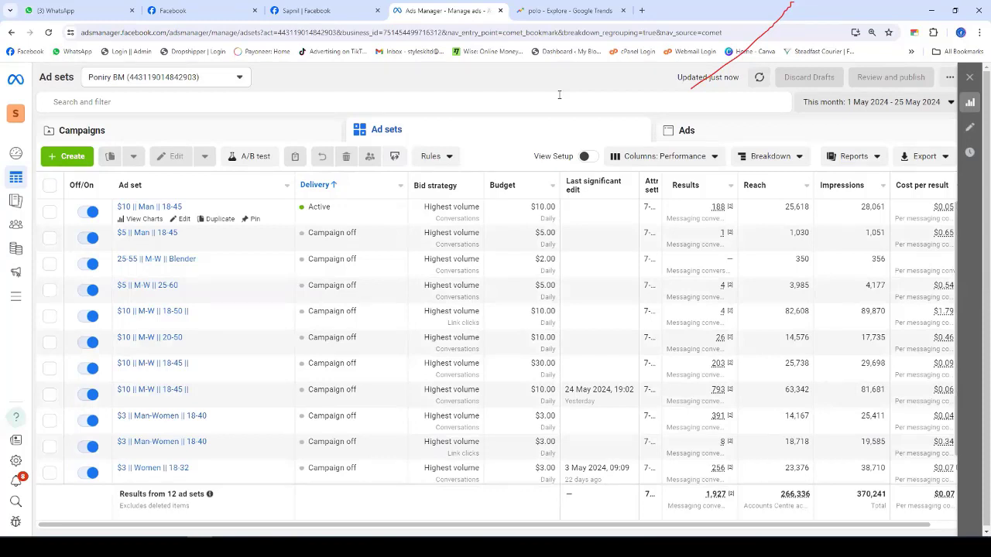
Switch to the Google Trends page already open for polo and close it.
click(555, 15)
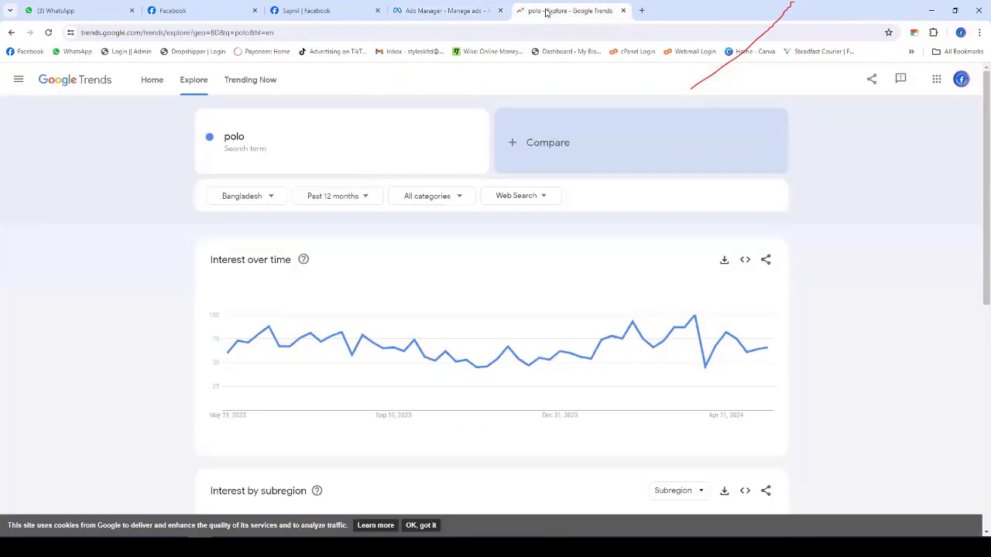
click(98, 32)
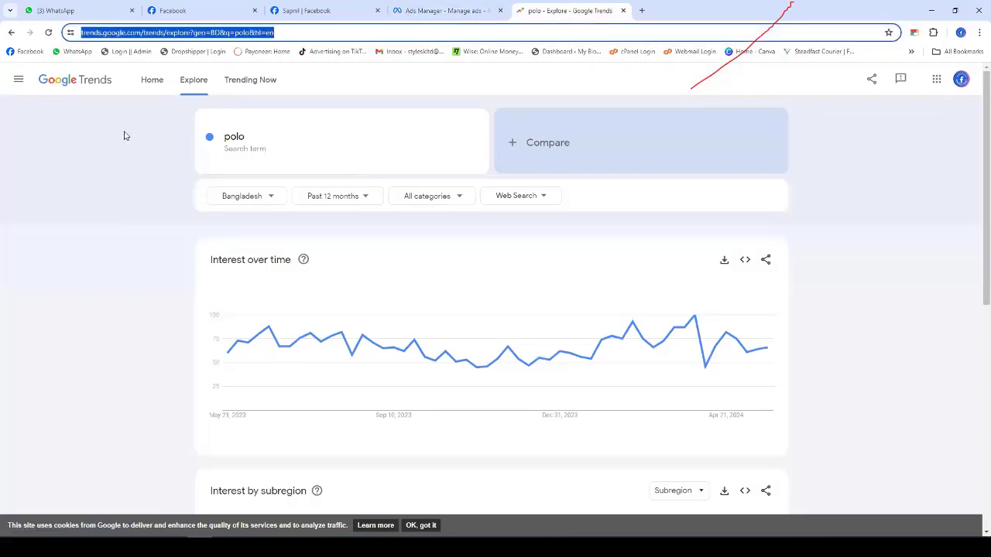
click(623, 11)
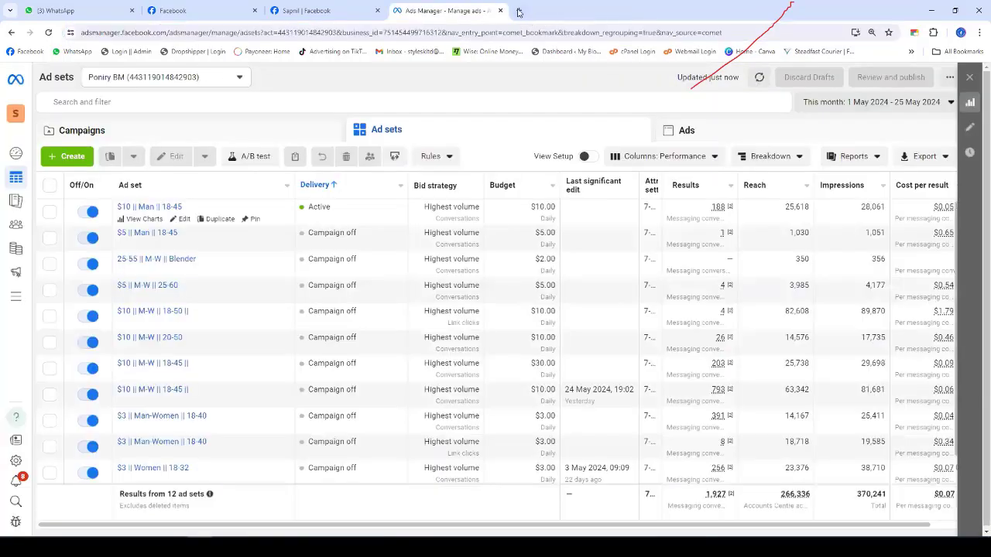
Search the web for "google trends" in a new browser tab and open the Google Trends site.
click(519, 10)
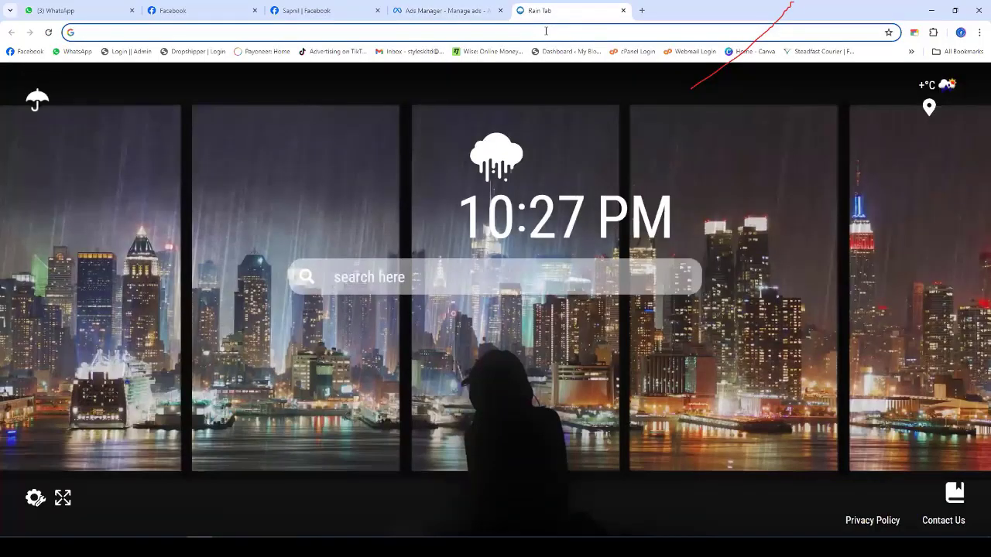
text(goole)
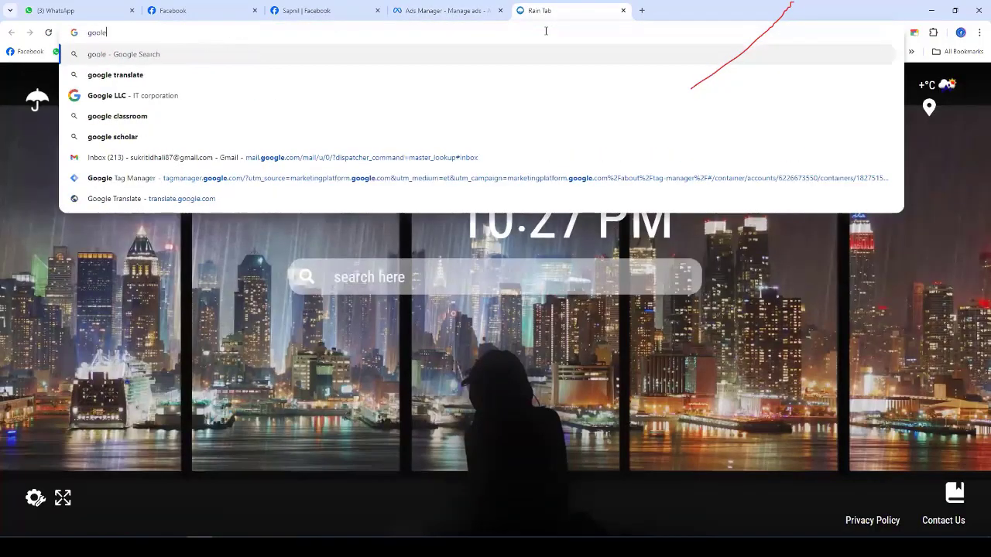
key(BackSpace)
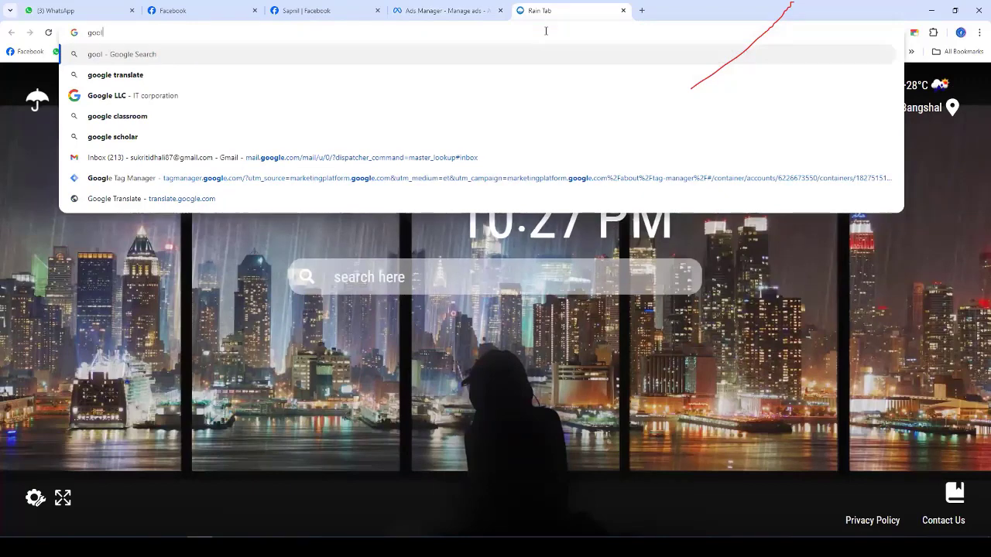
key(BackSpace)
text(gle)
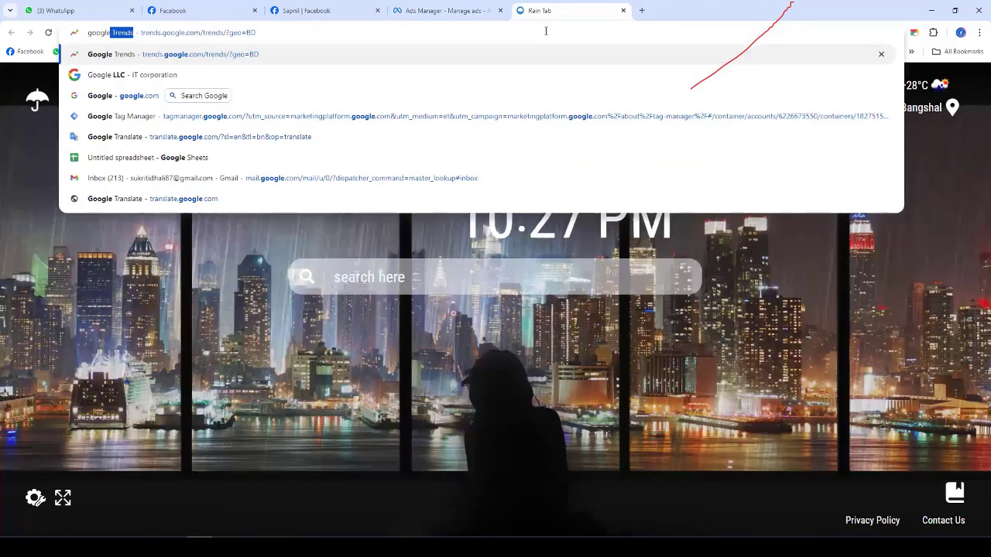
key(Right)
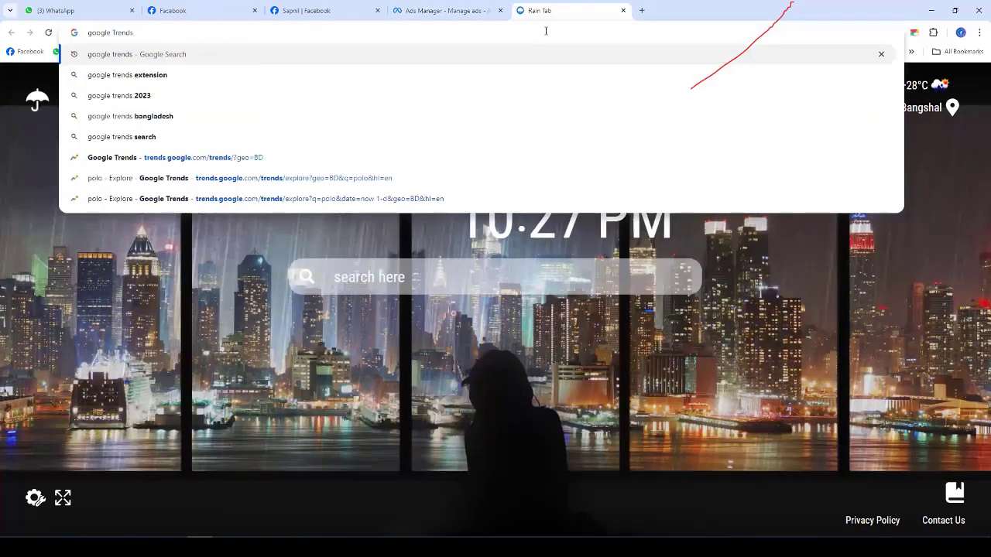
key(Return)
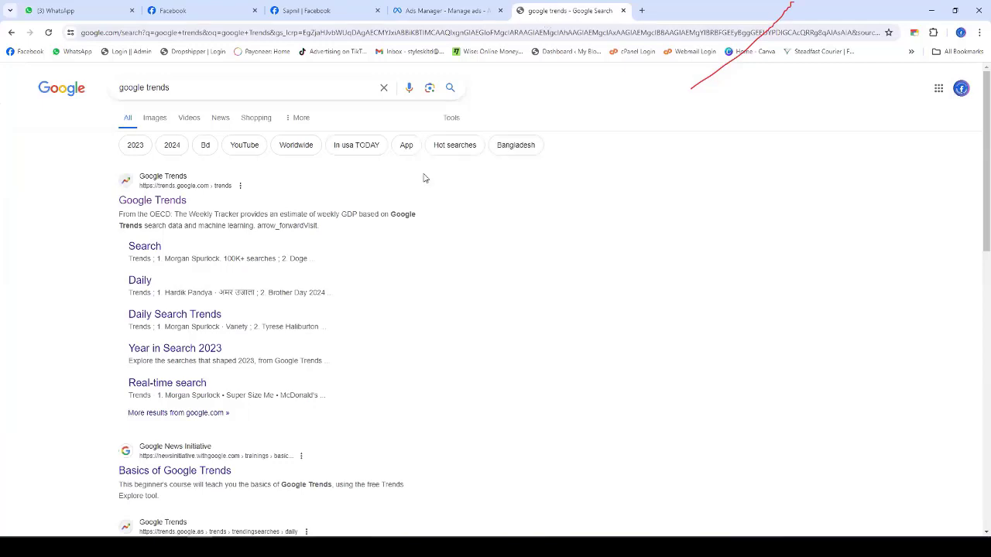
click(141, 202)
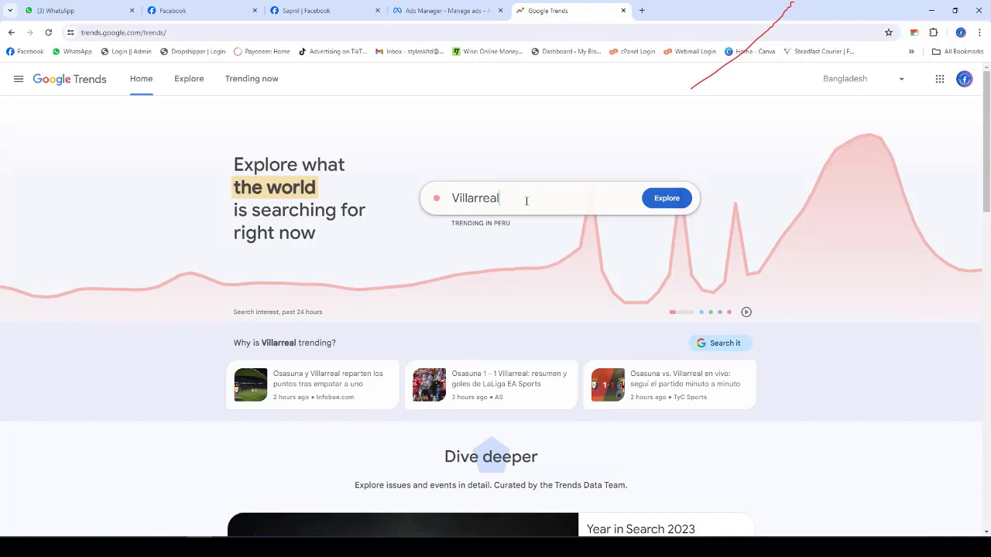
Explore the trend for "polo" as a search term.
click(526, 201)
text(plo)
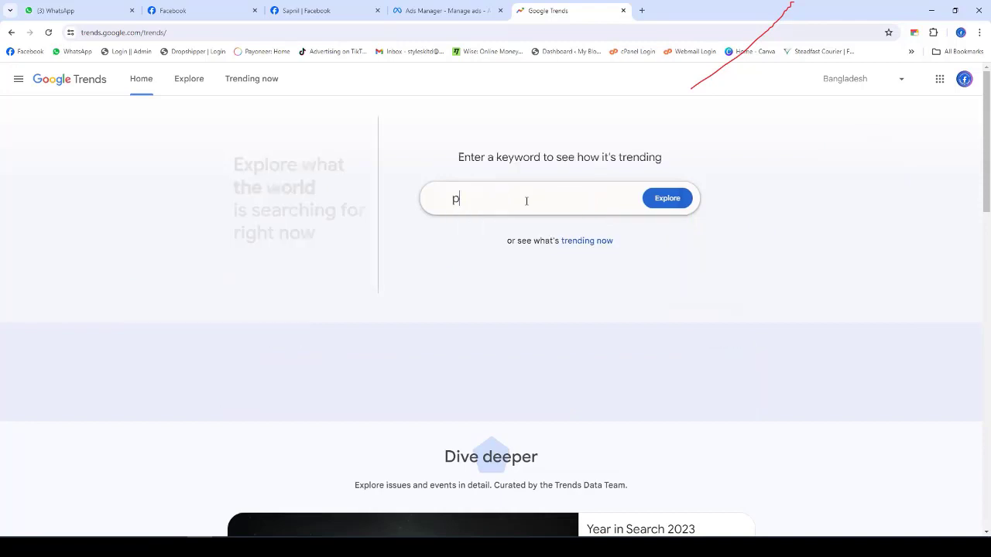
key(BackSpace)
key(BackSpace)
text(olo)
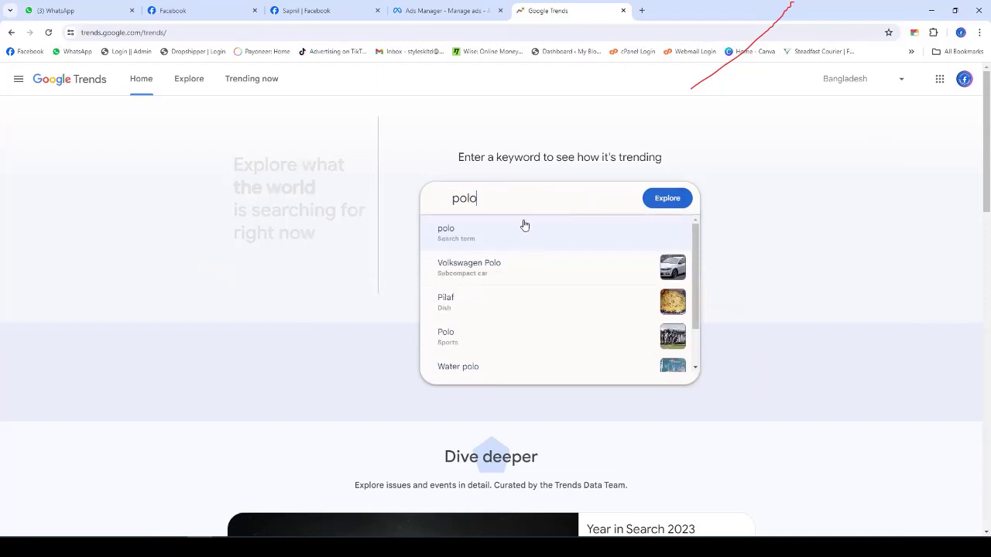
click(519, 228)
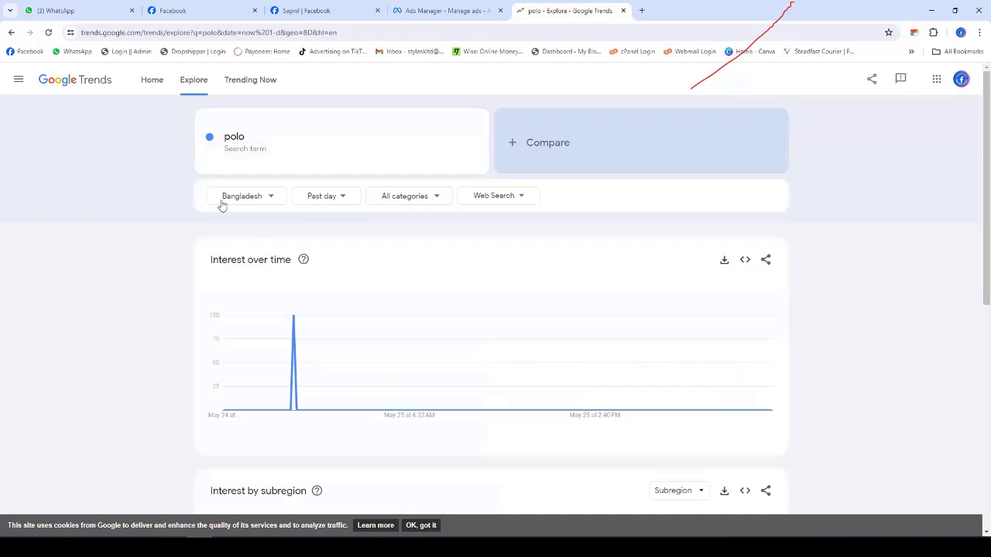
click(269, 198)
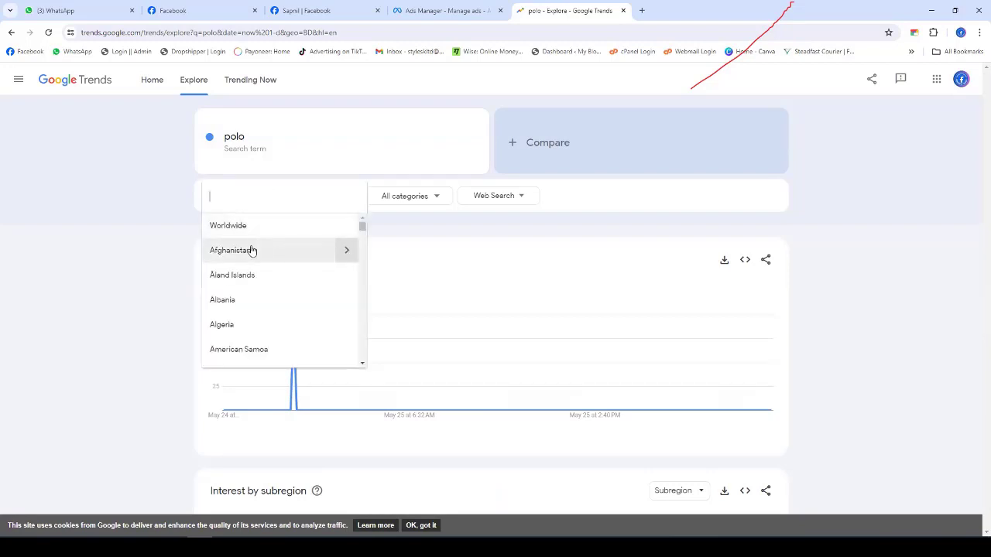
scroll(250, 275, down, 3)
scroll(256, 260, up, 3)
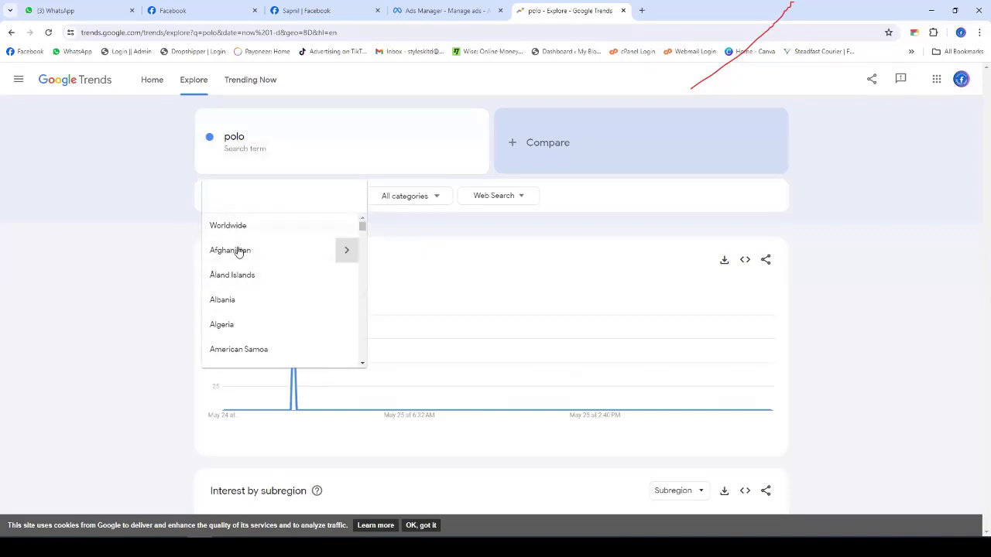
click(155, 243)
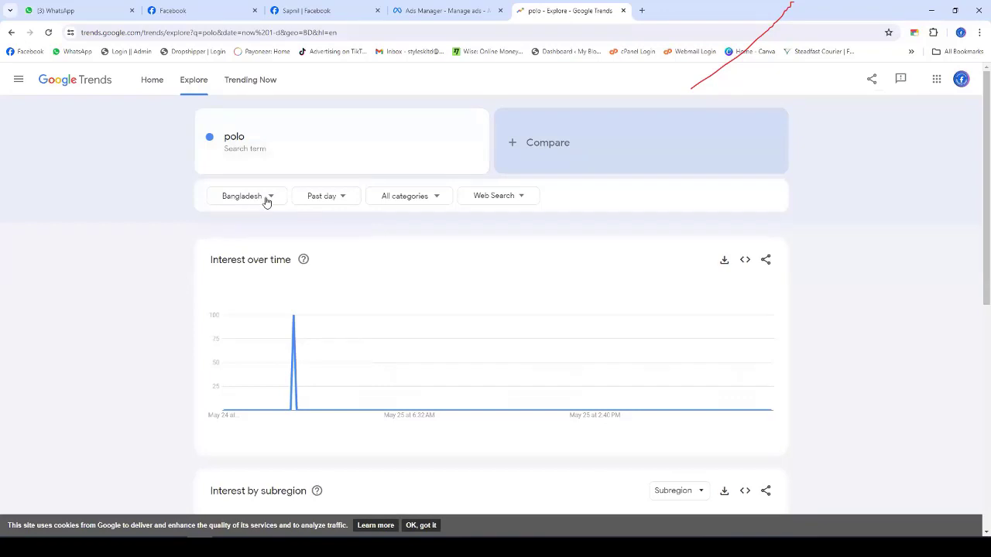
View the polo trend over the past 12 months and narrow the time range to the past 30 days.
click(333, 199)
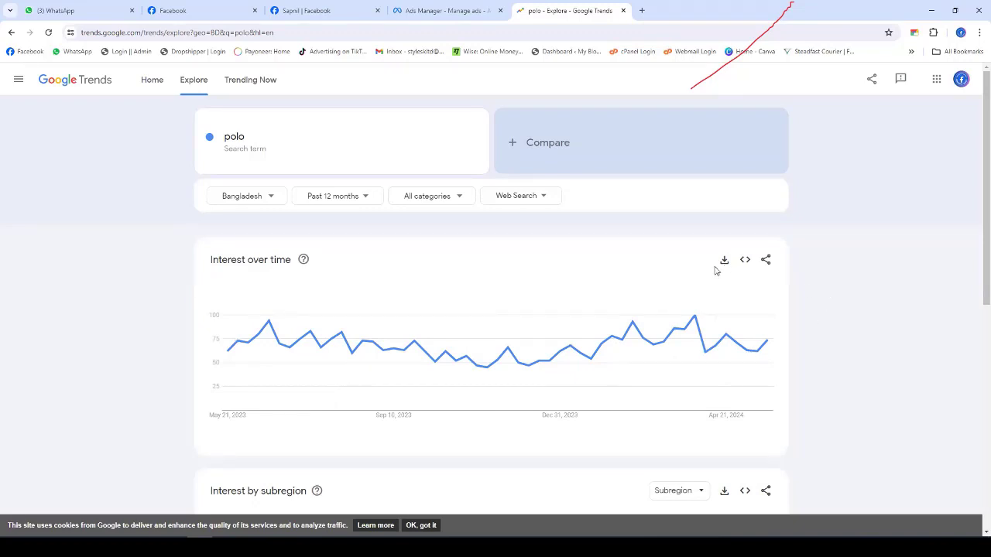
click(348, 198)
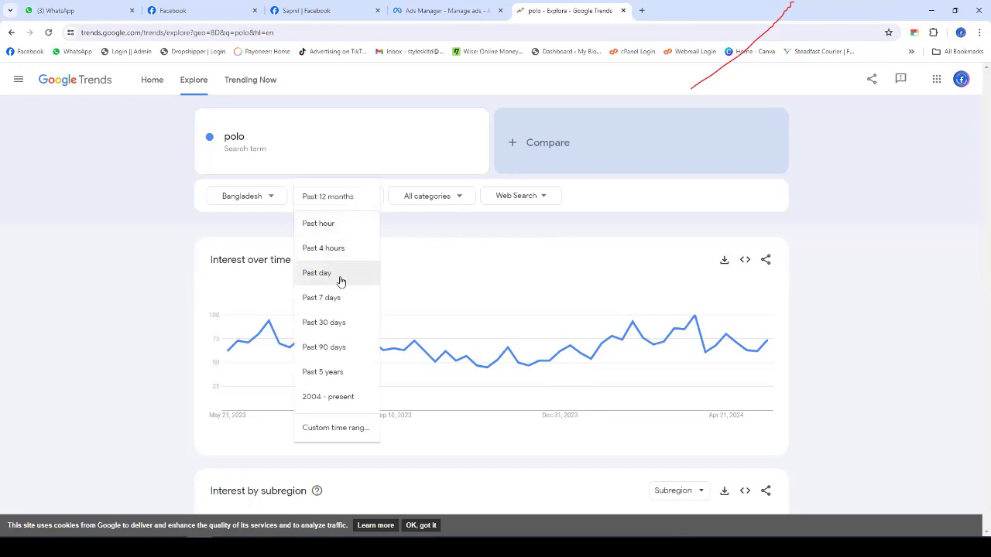
click(324, 322)
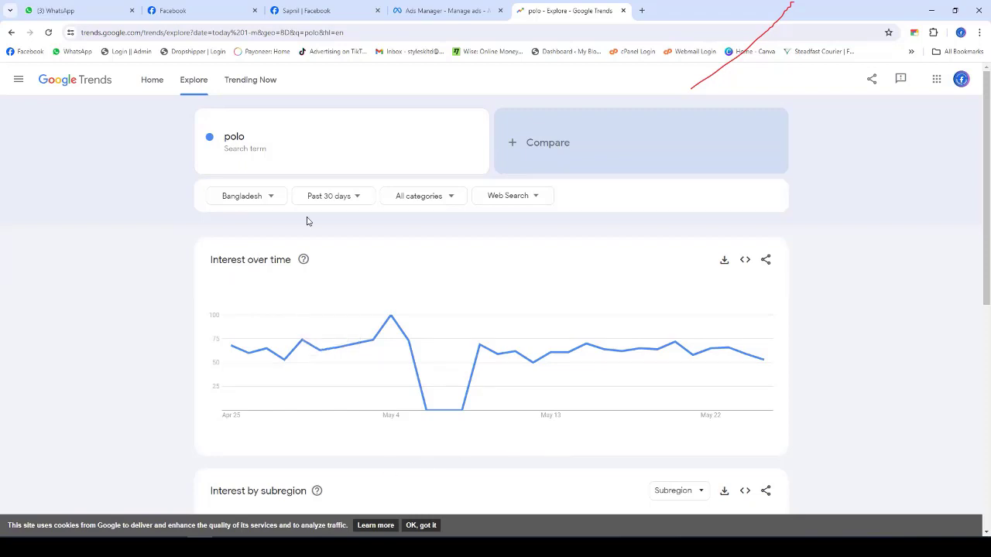
Replace the search term with "clothing" and review its interest over time and by subregion.
click(390, 135)
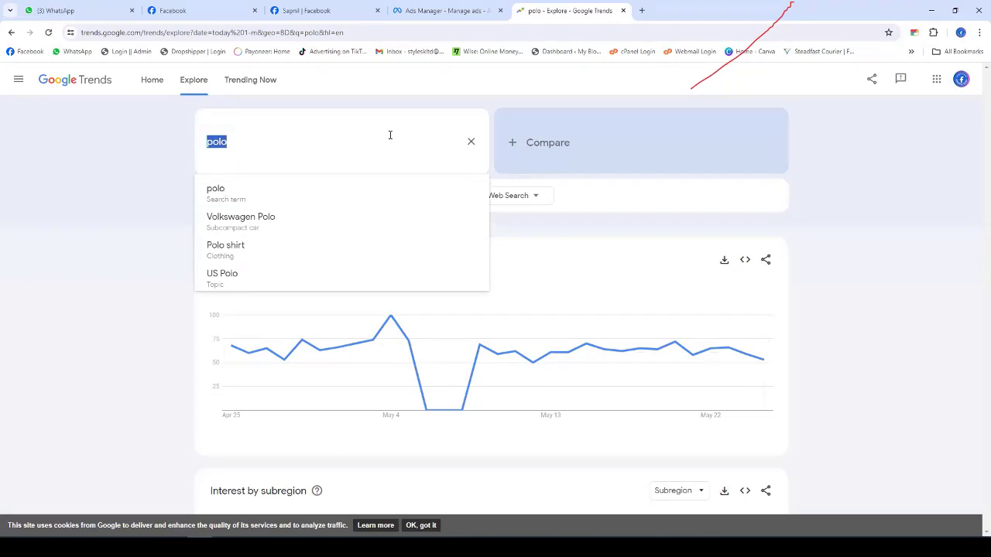
text(clothing)
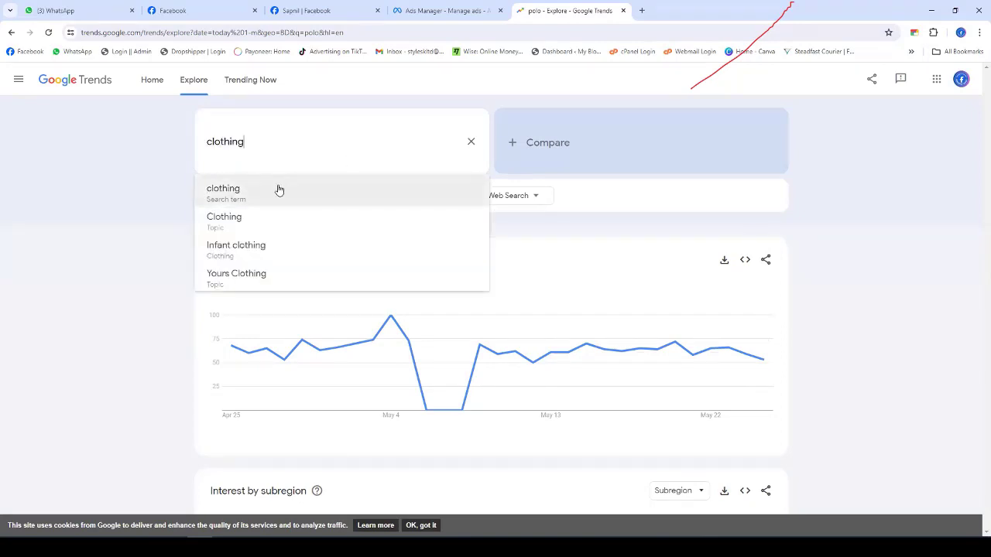
click(277, 189)
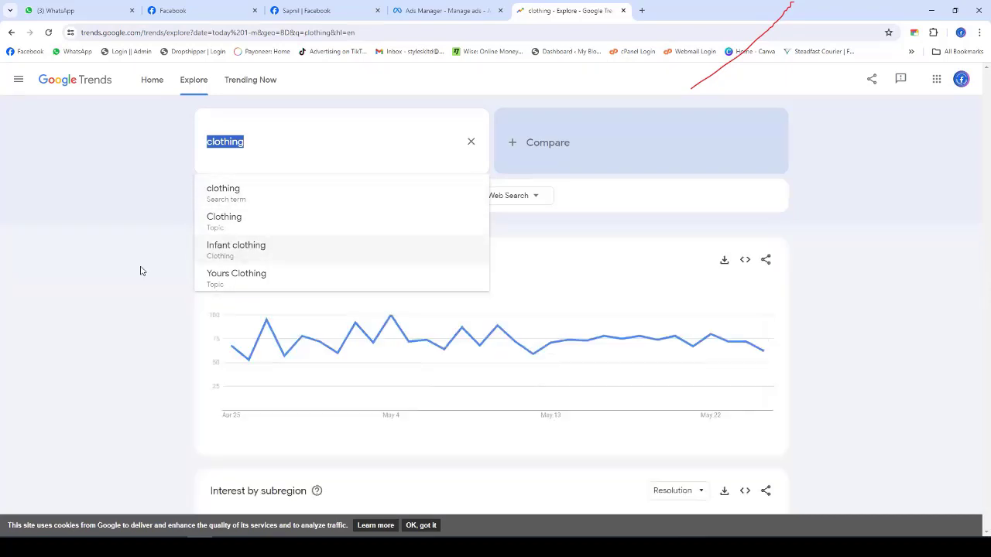
click(99, 248)
scroll(99, 250, down, 1)
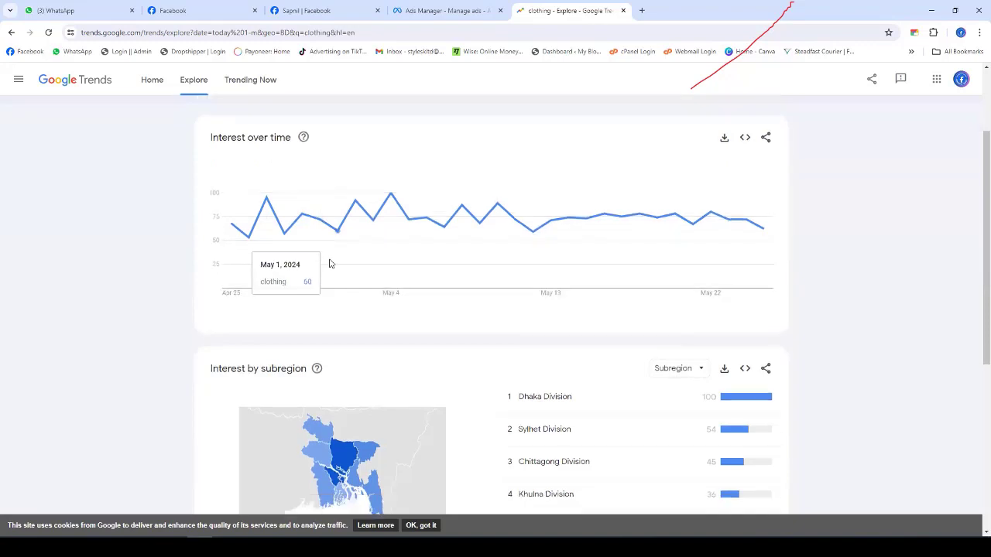
scroll(193, 251, down, 2)
scroll(193, 251, up, 3)
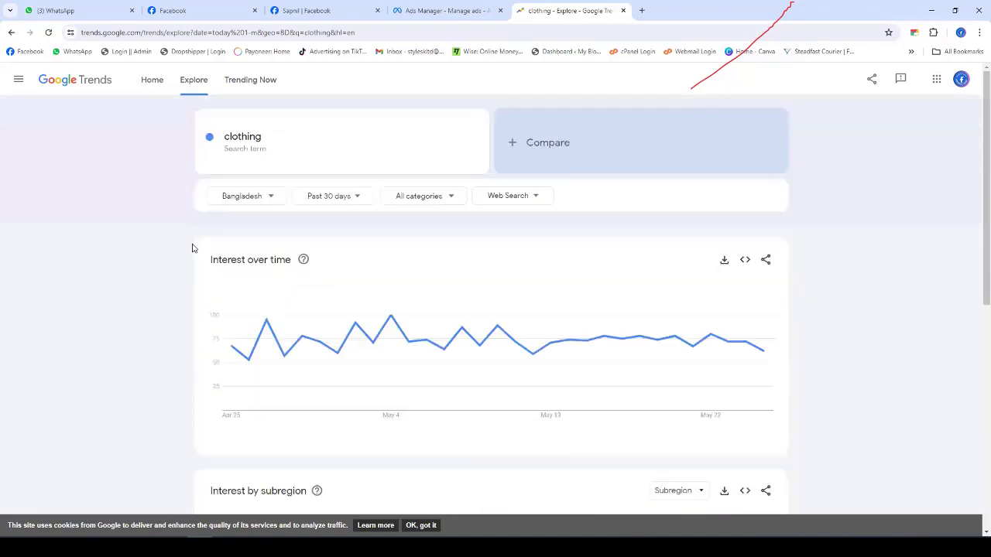
Replace the search term with "polo" and review its interest over time.
click(348, 139)
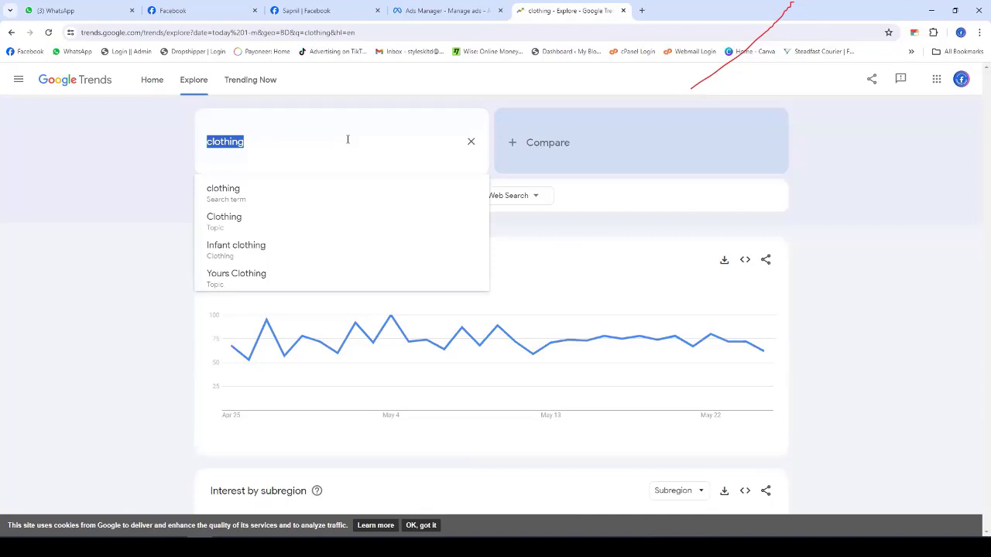
text(polo)
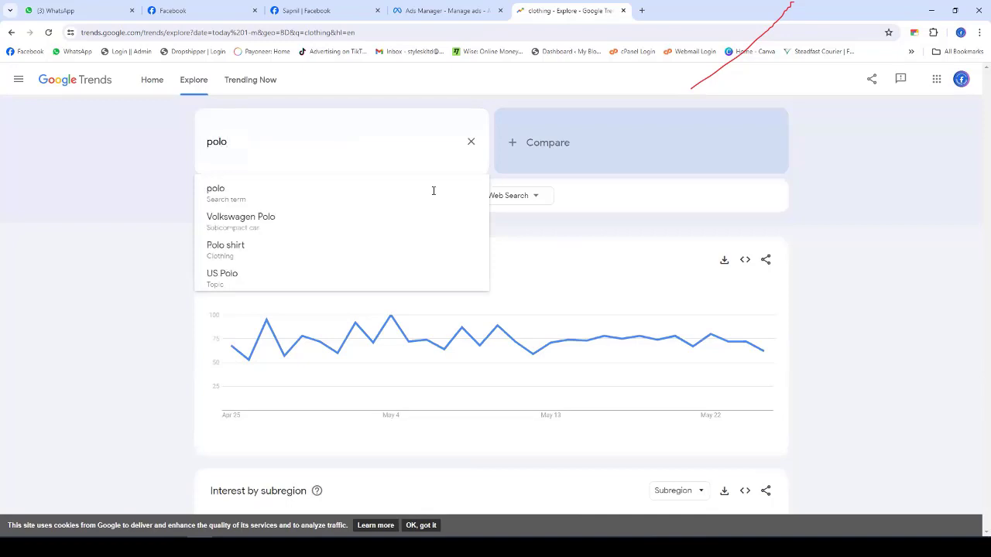
click(296, 195)
click(107, 212)
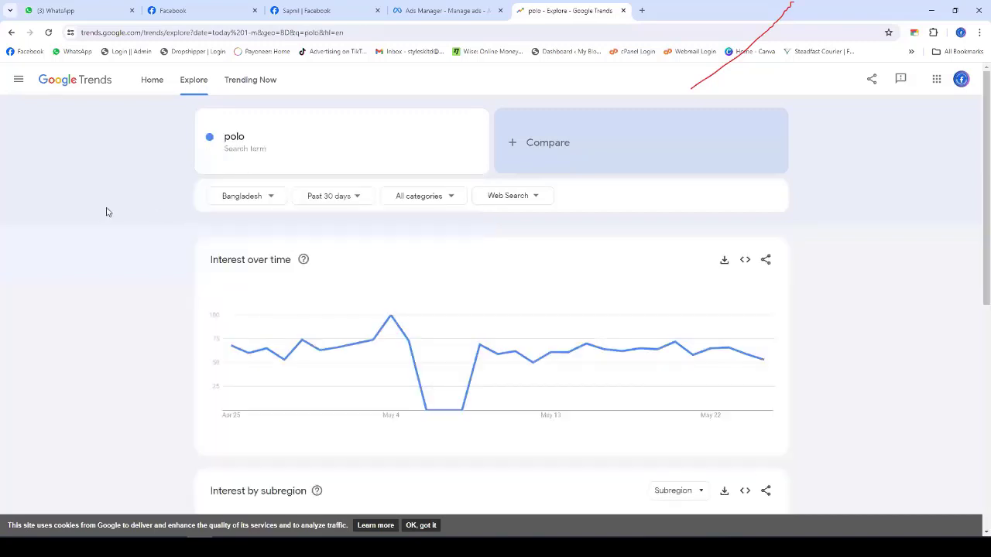
scroll(114, 222, down, 2)
scroll(114, 222, up, 2)
Set the polo trend's time range to the past 12 months and examine its interest by subregion, related topics and related queries.
click(361, 196)
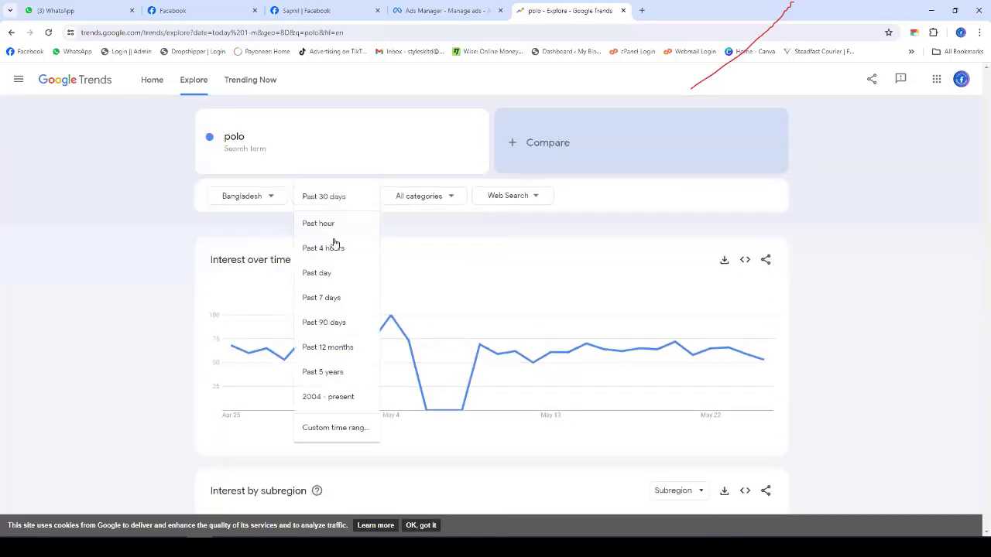
click(325, 347)
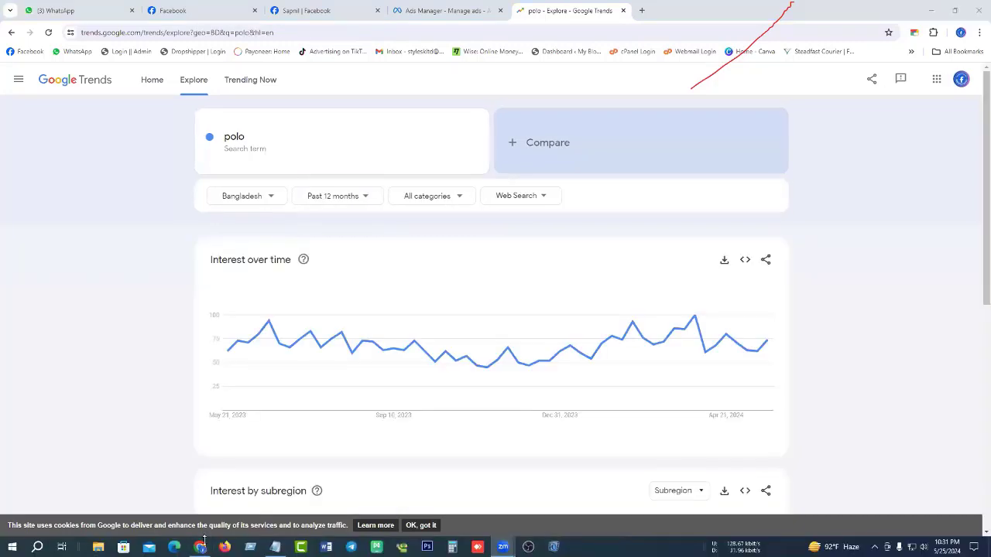
scroll(112, 334, down, 2)
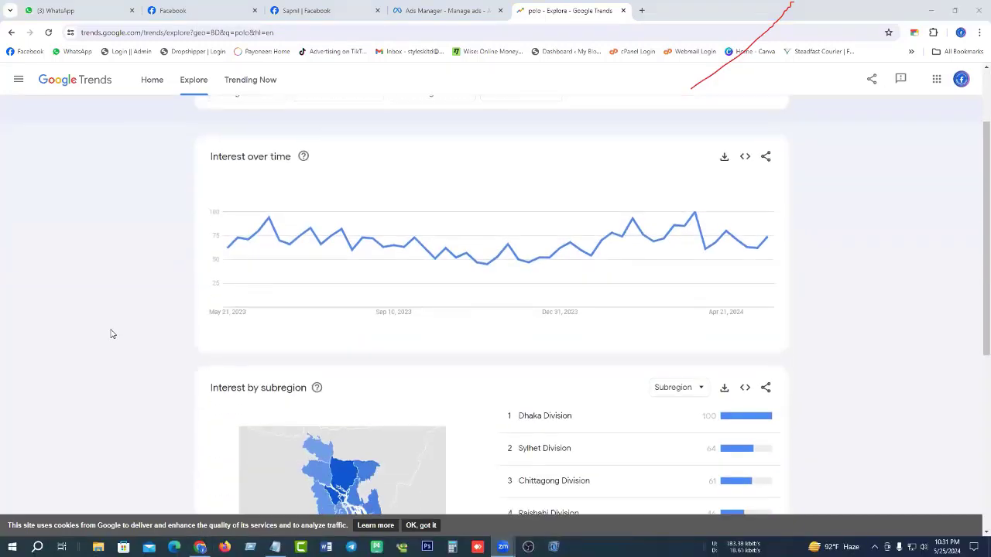
scroll(126, 237, up, 2)
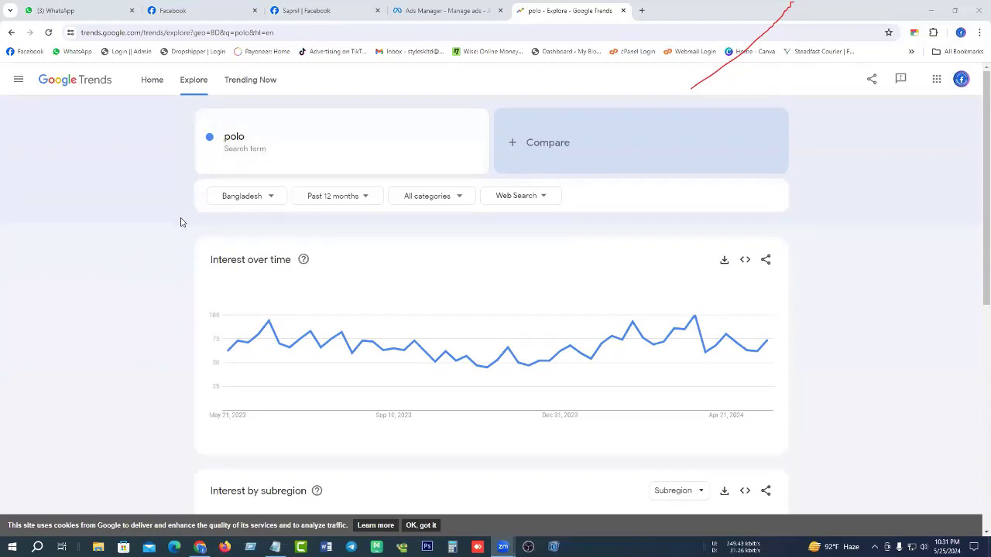
scroll(177, 227, down, 5)
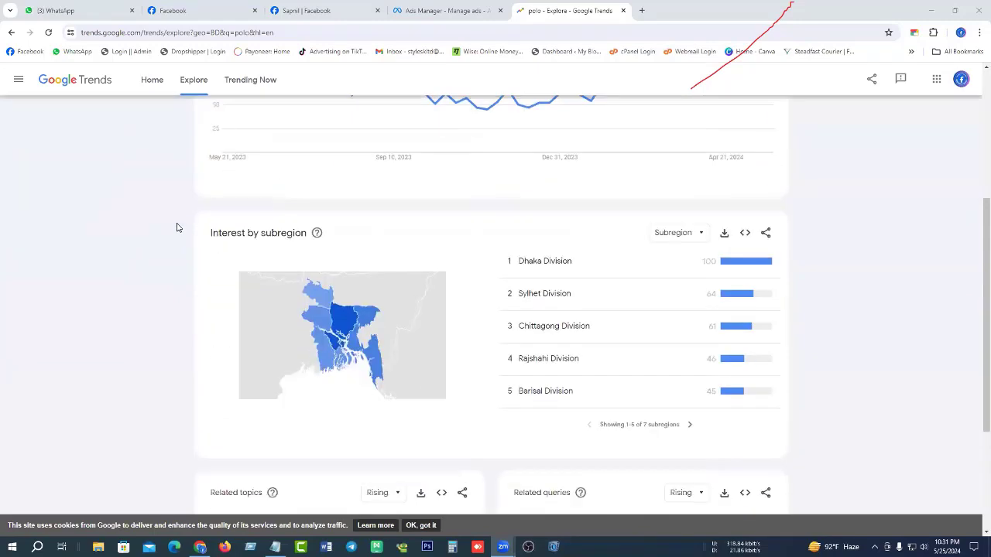
scroll(632, 245, up, 2)
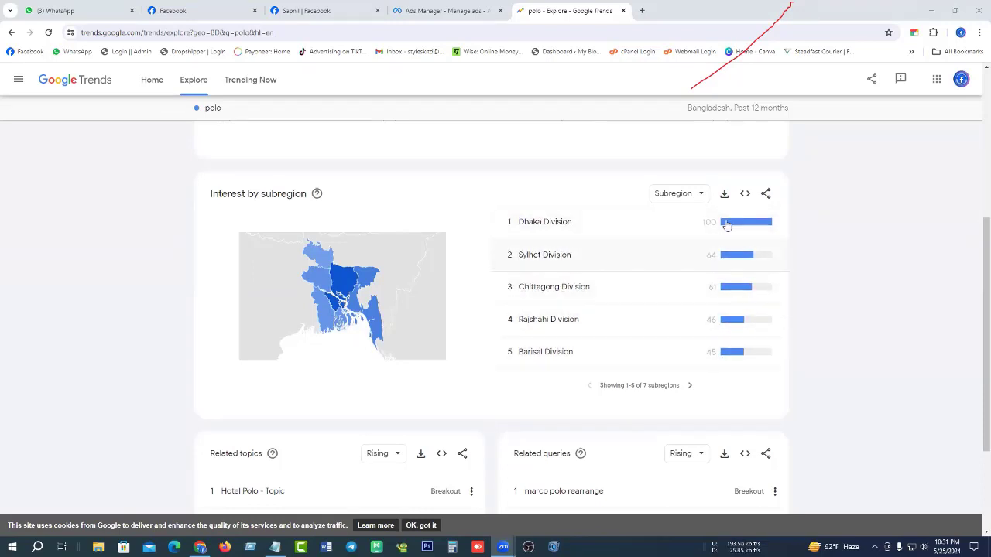
scroll(490, 261, down, 2)
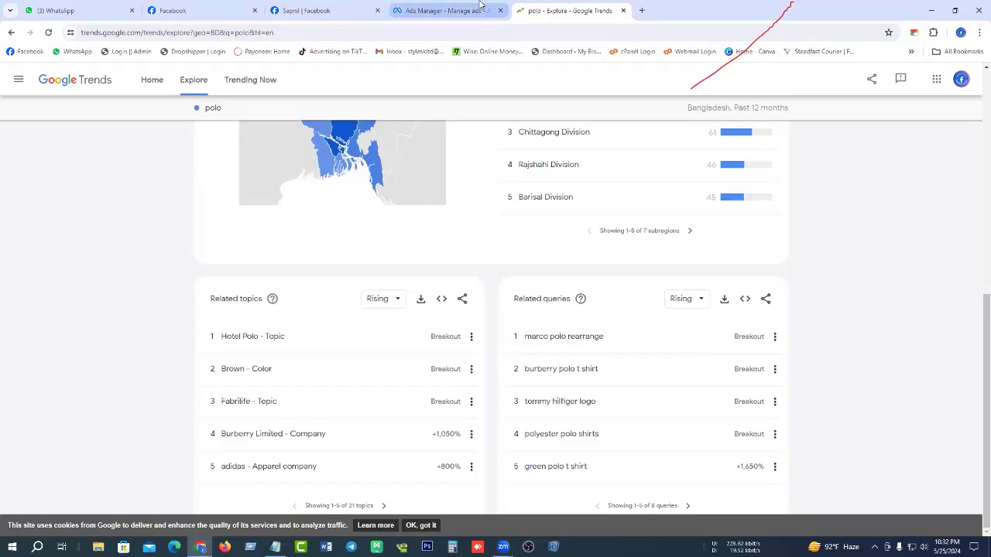
scroll(165, 284, up, 6)
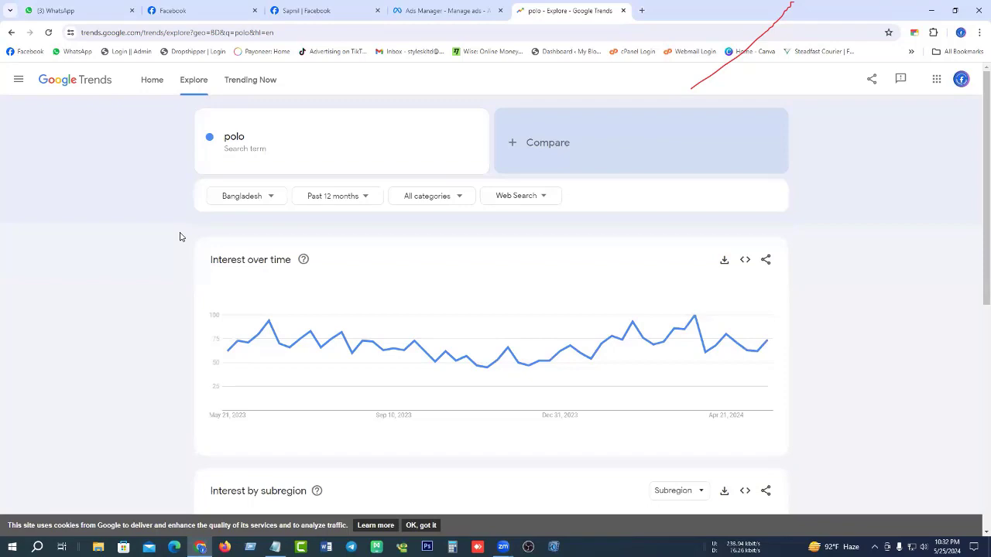
Switch to Ads Manager and create a new auction campaign with the Engagement objective, using the manual engagement setup.
click(447, 10)
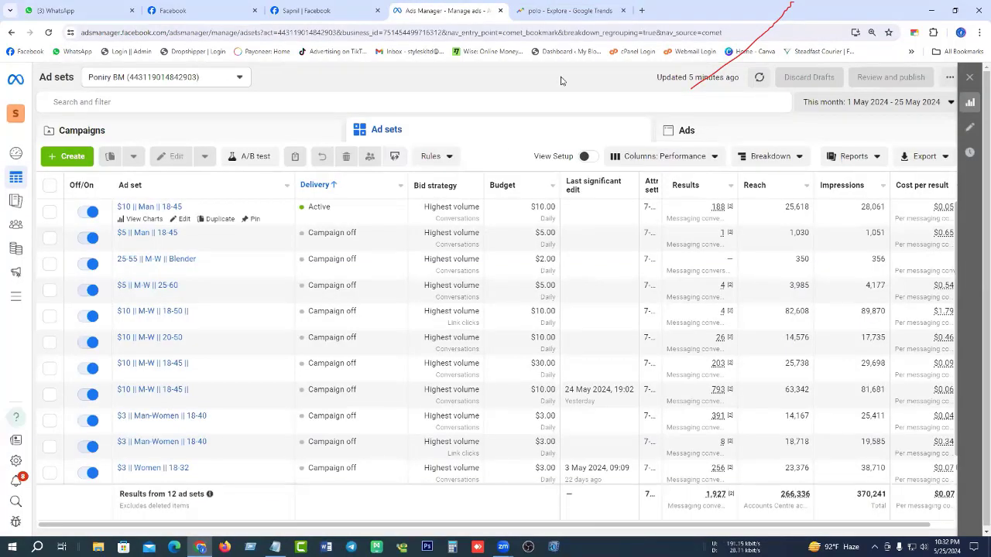
click(71, 157)
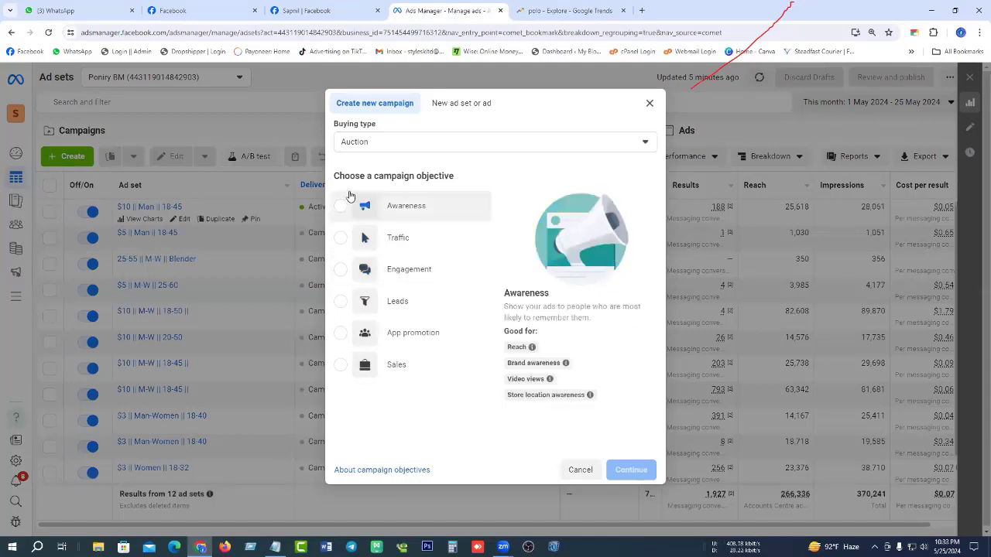
click(340, 276)
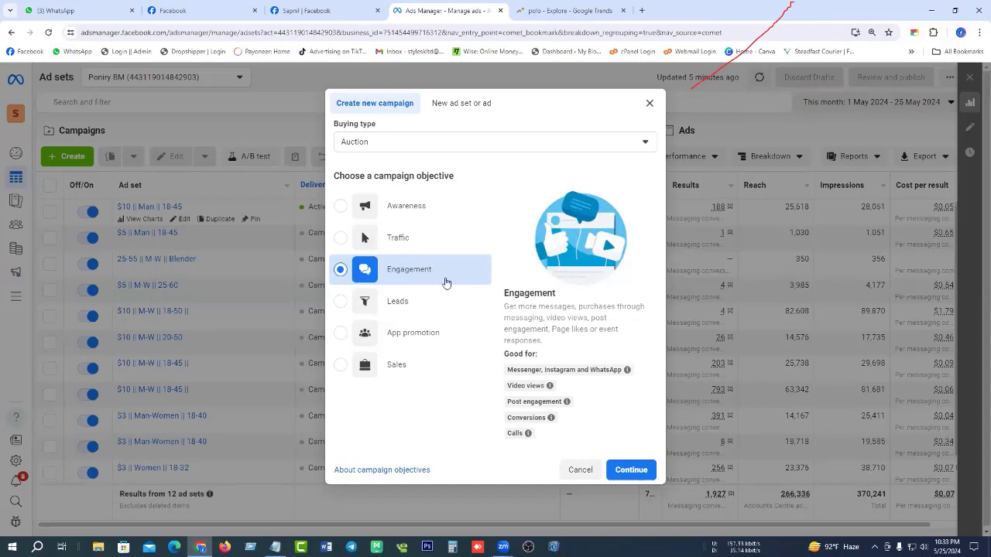
click(628, 470)
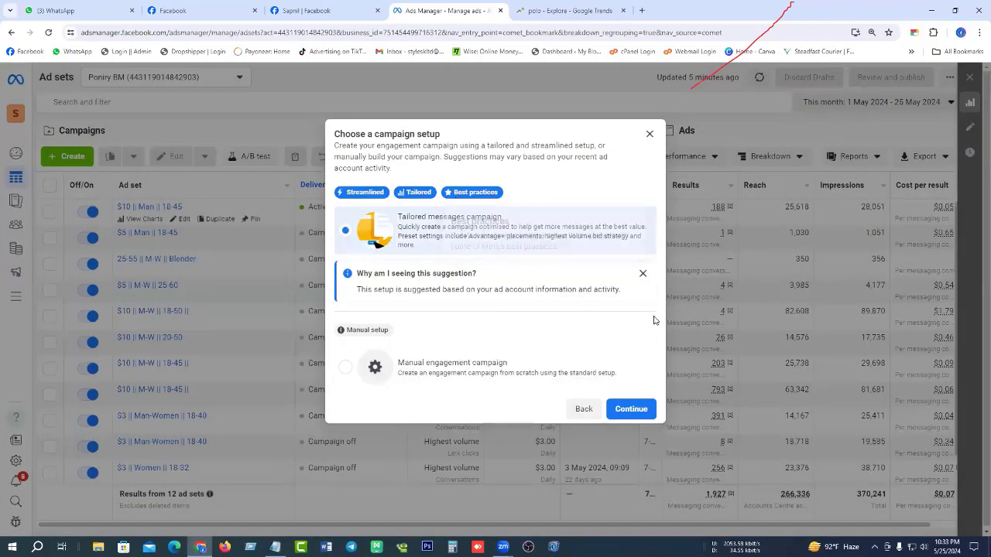
click(643, 274)
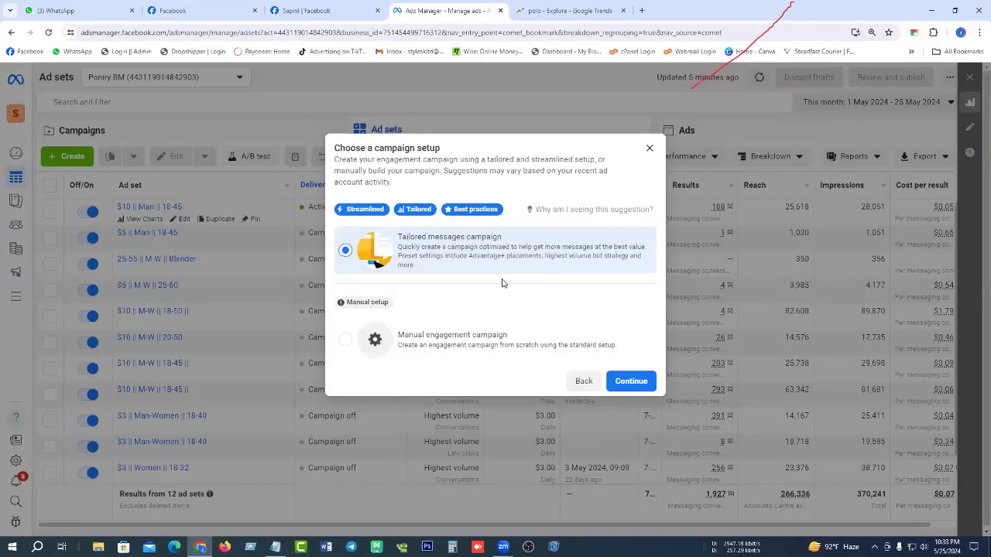
click(347, 338)
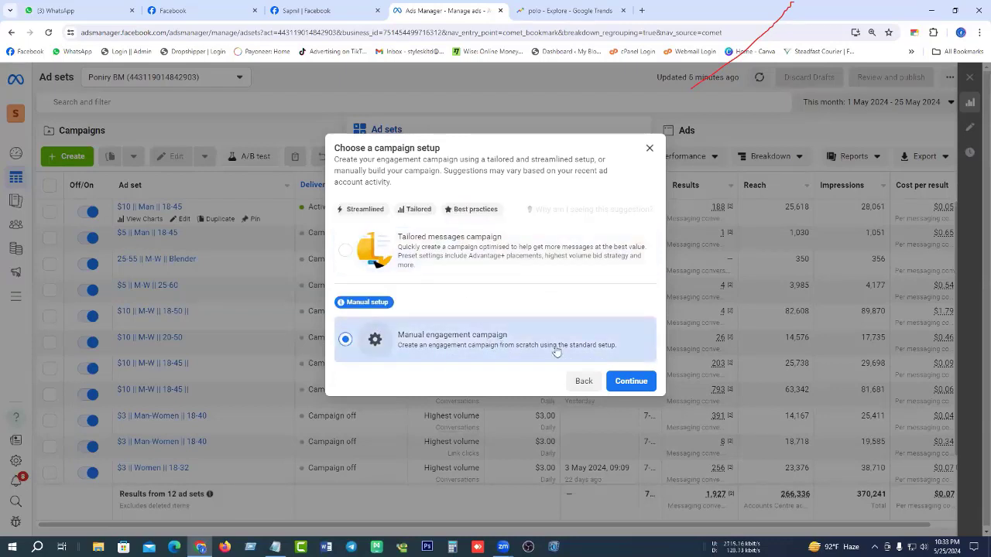
click(631, 380)
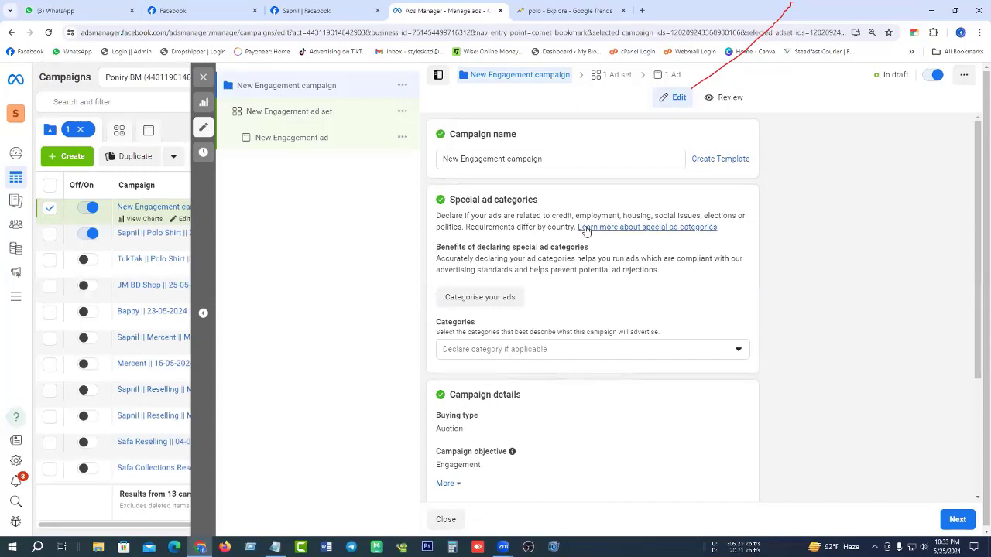
Name the new campaign "TukTak | Polo Shirt | 25-05-2024 | 20-45".
drag(577, 159, 442, 159)
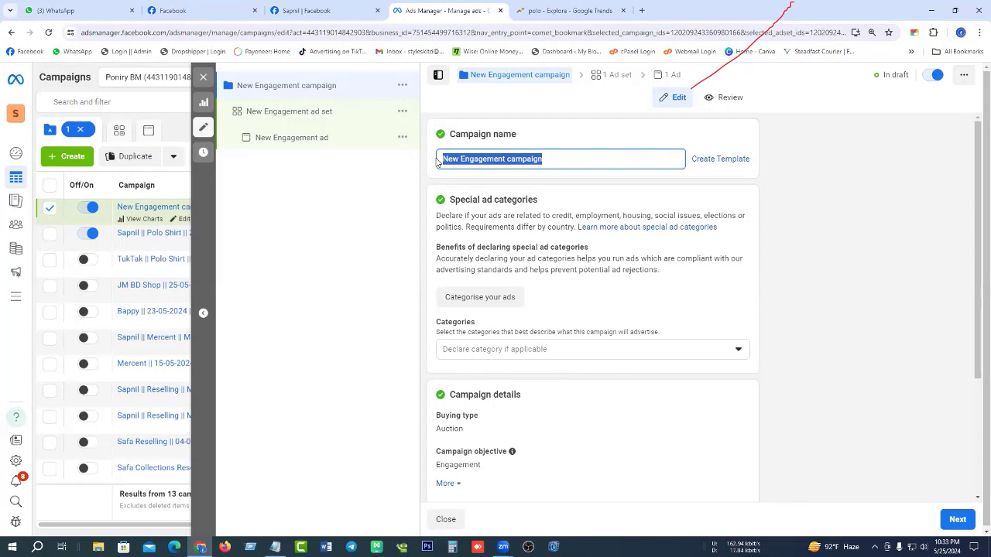
text(TUK)
key(BackSpace)
key(BackSpace)
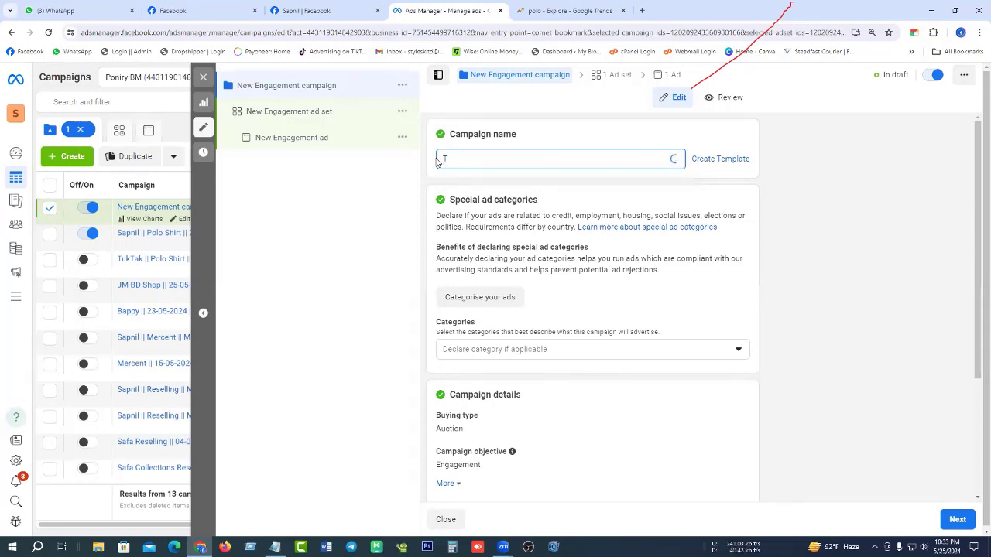
text(uk)
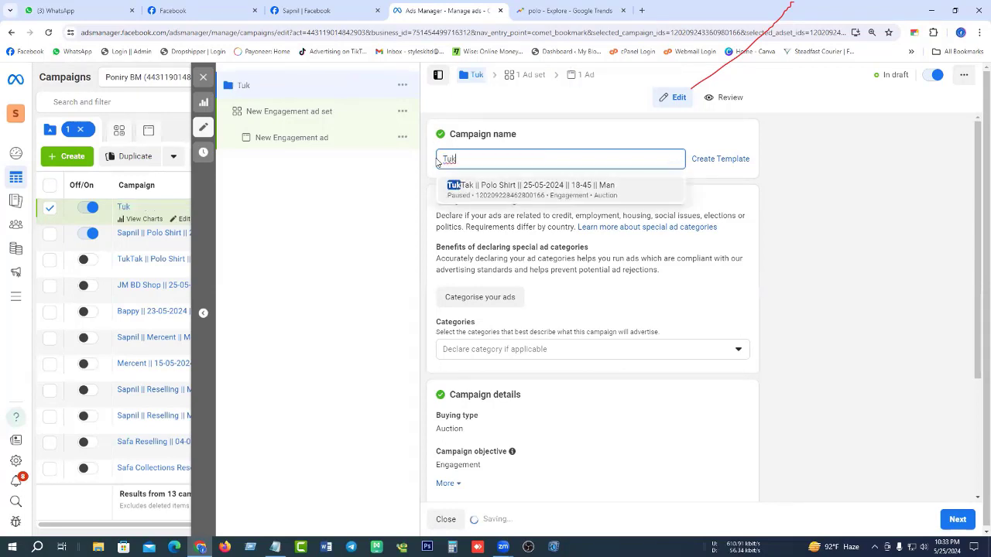
text(Tak)
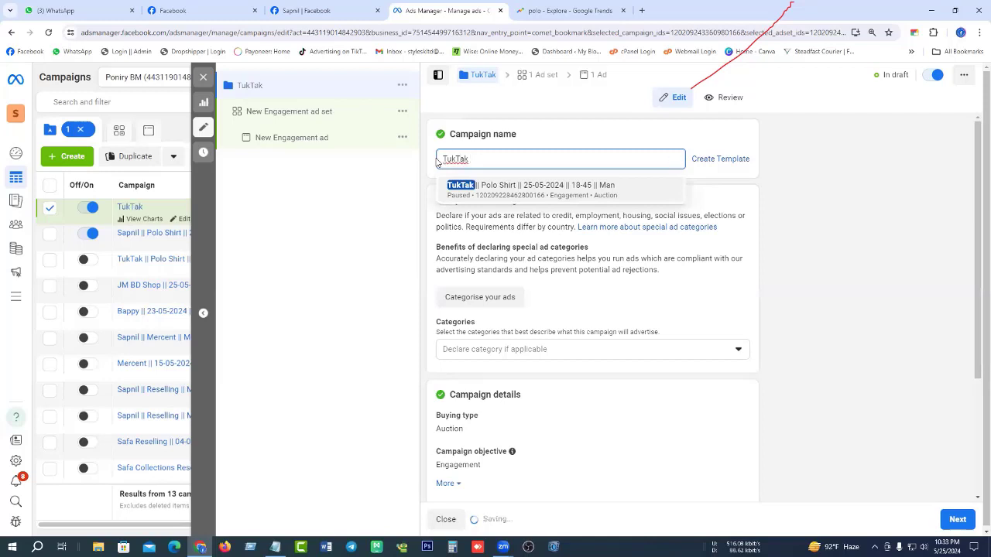
text( |)
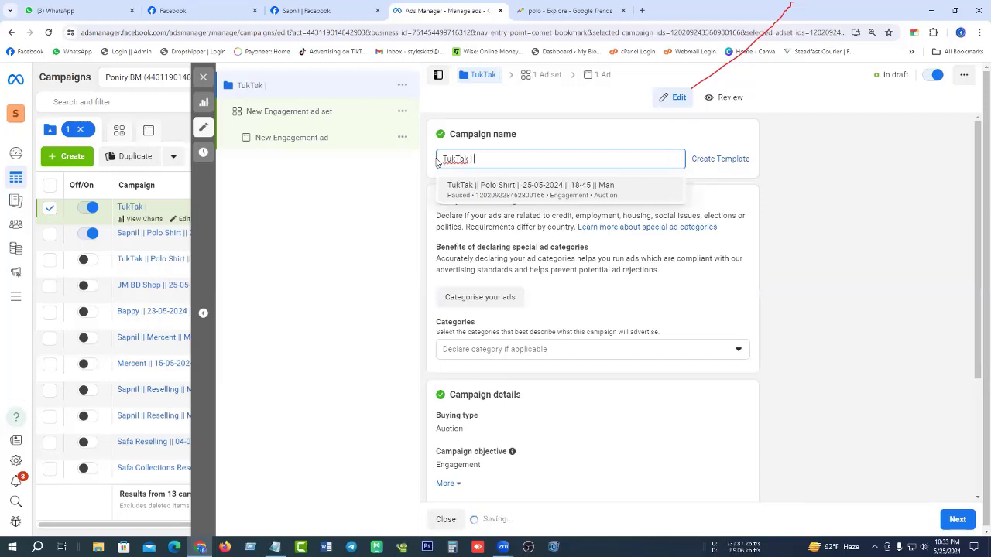
text( Polo)
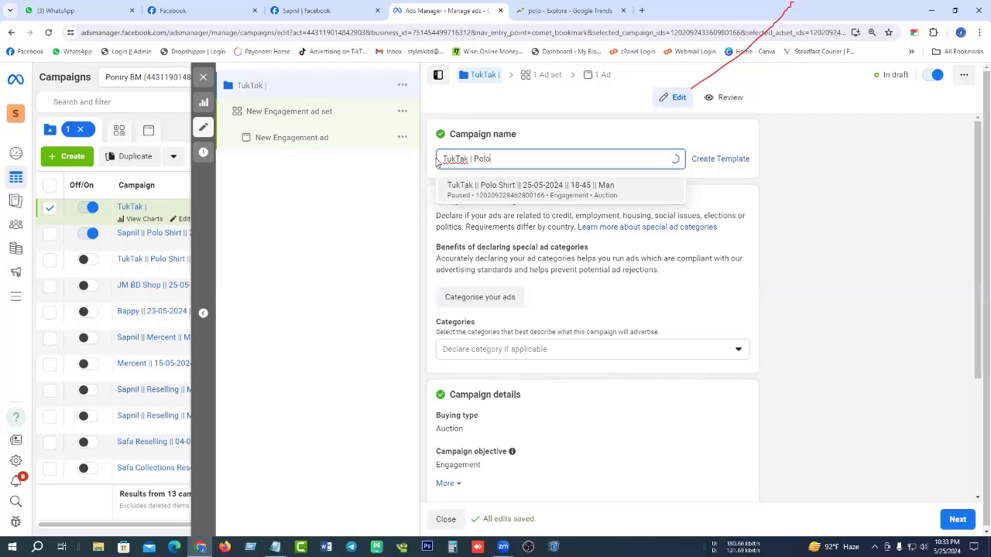
text( Shirt | 25-)
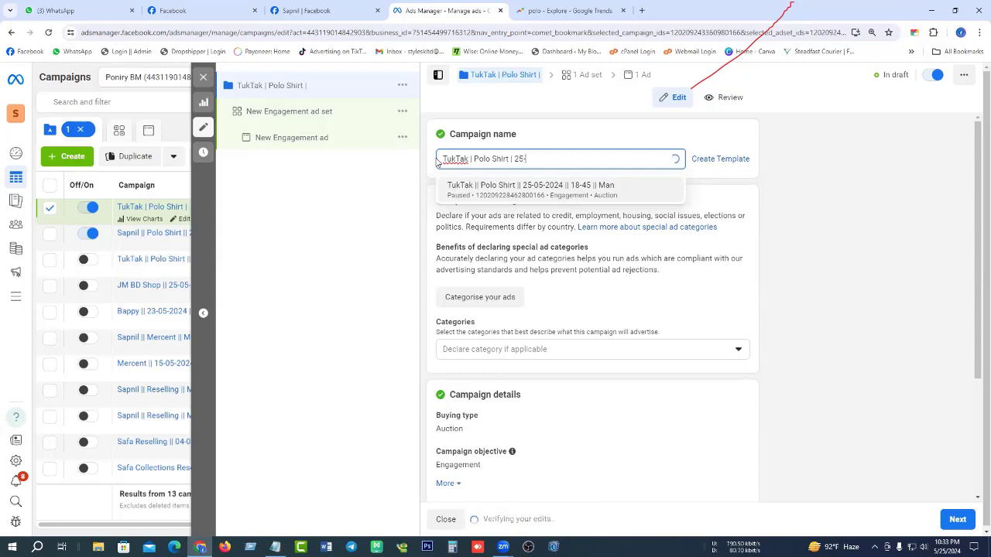
text(05-202)
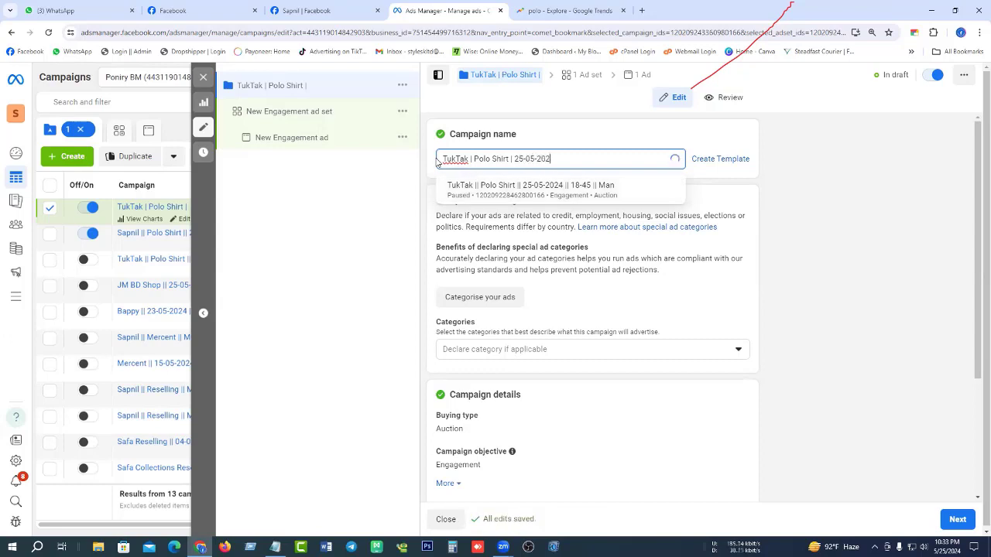
text(4 |)
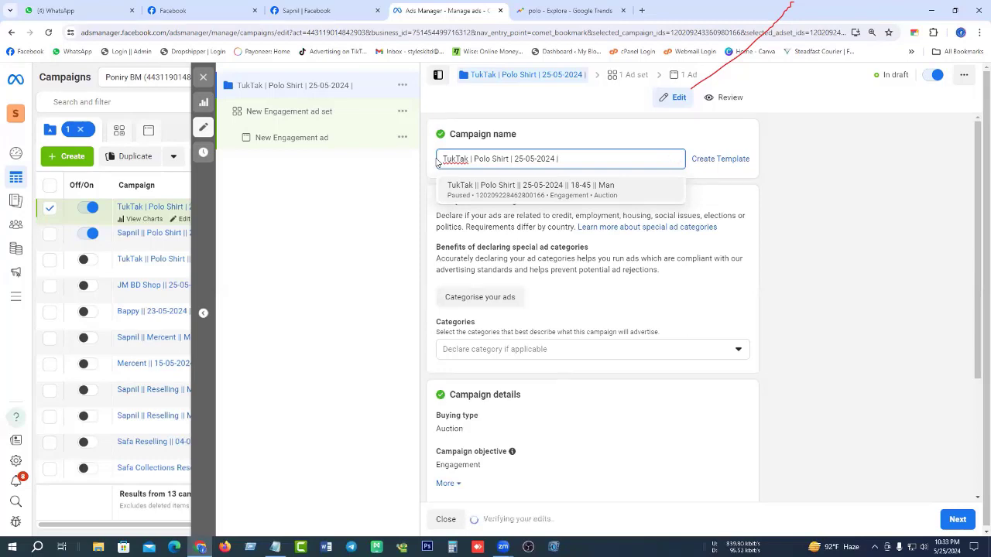
text( 20)
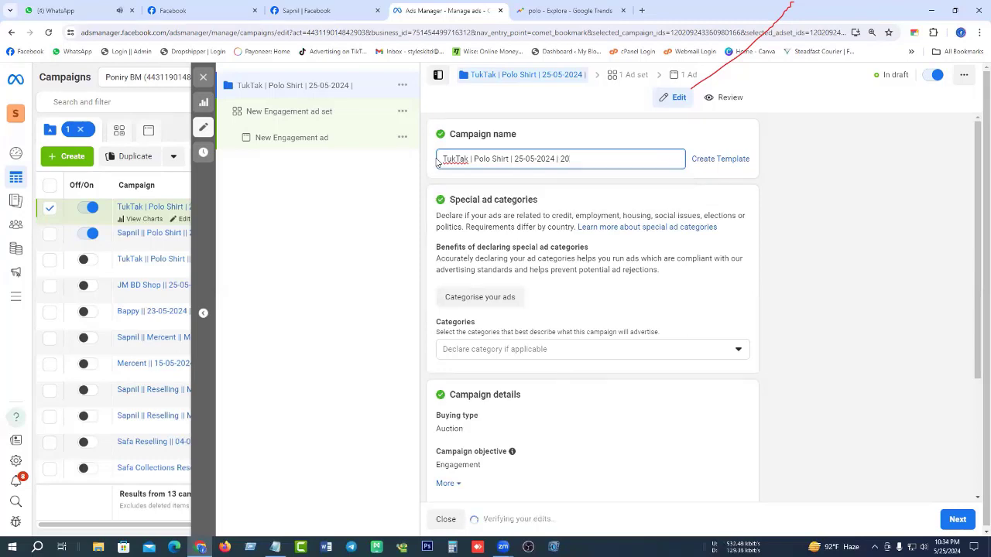
text(-)
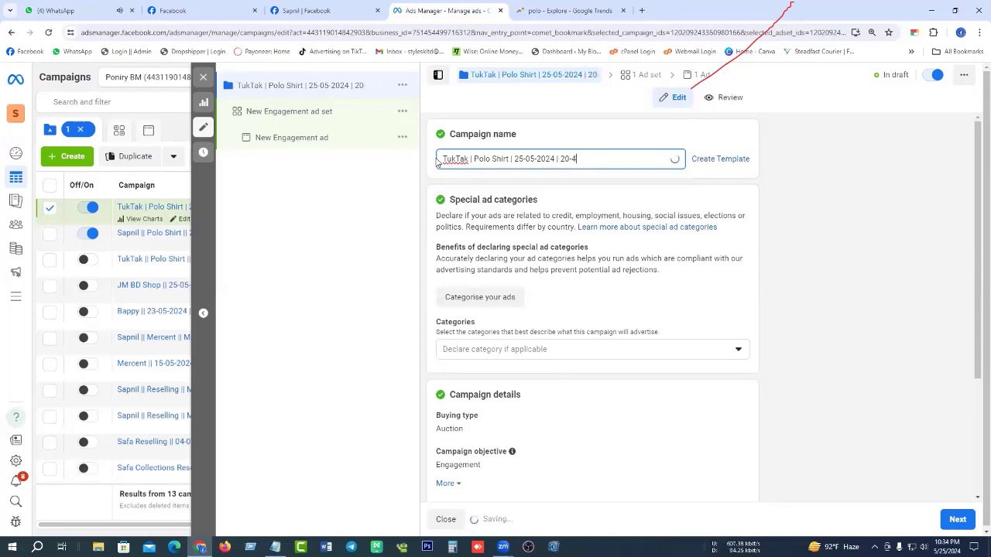
text(45)
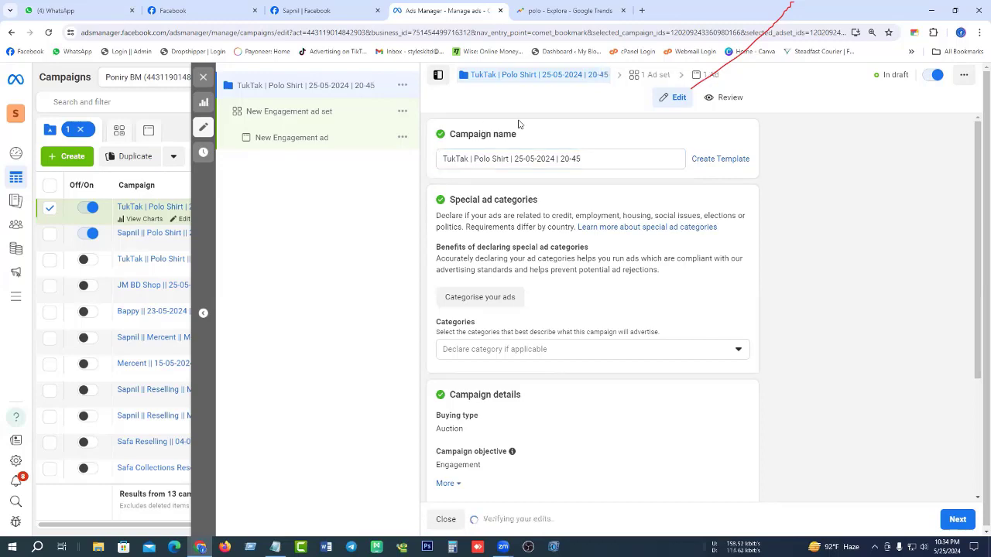
Continue from the campaign settings to the ad set and name it "$5 | Man | 20-45".
scroll(591, 239, down, 3)
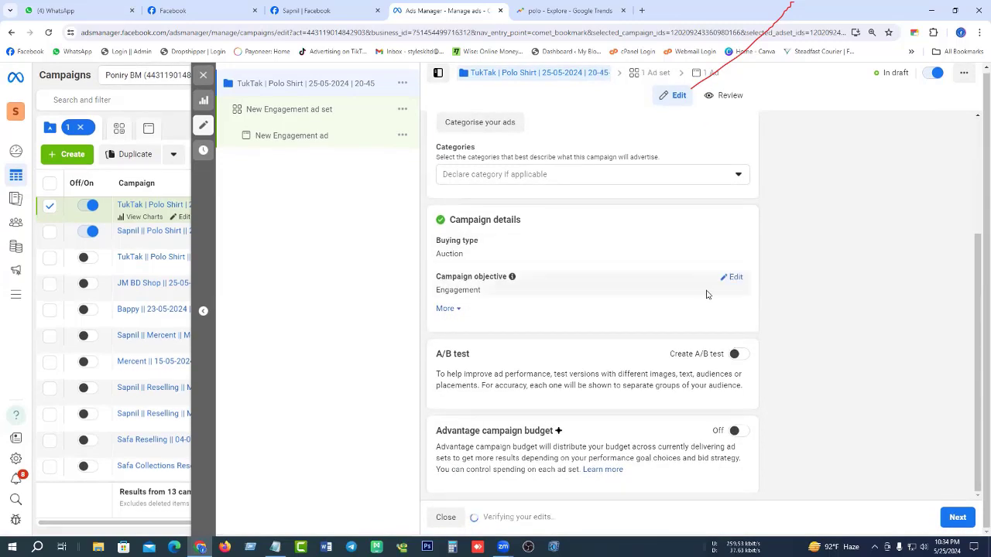
click(960, 519)
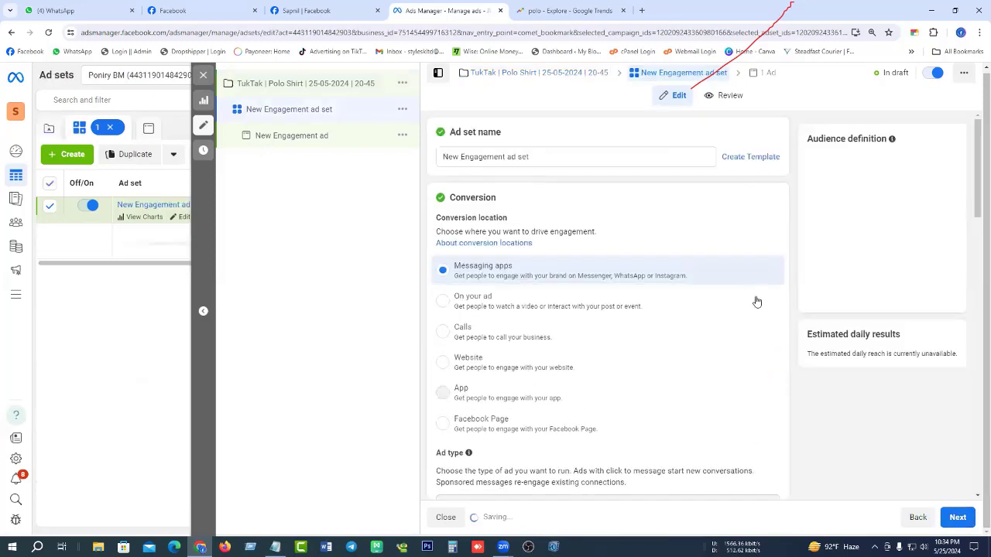
drag(534, 156, 438, 158)
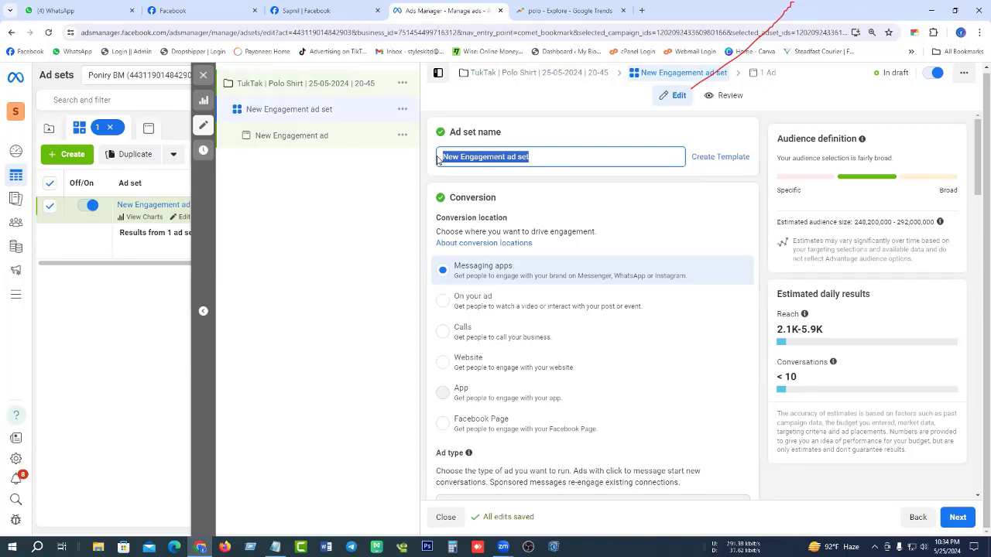
text($)
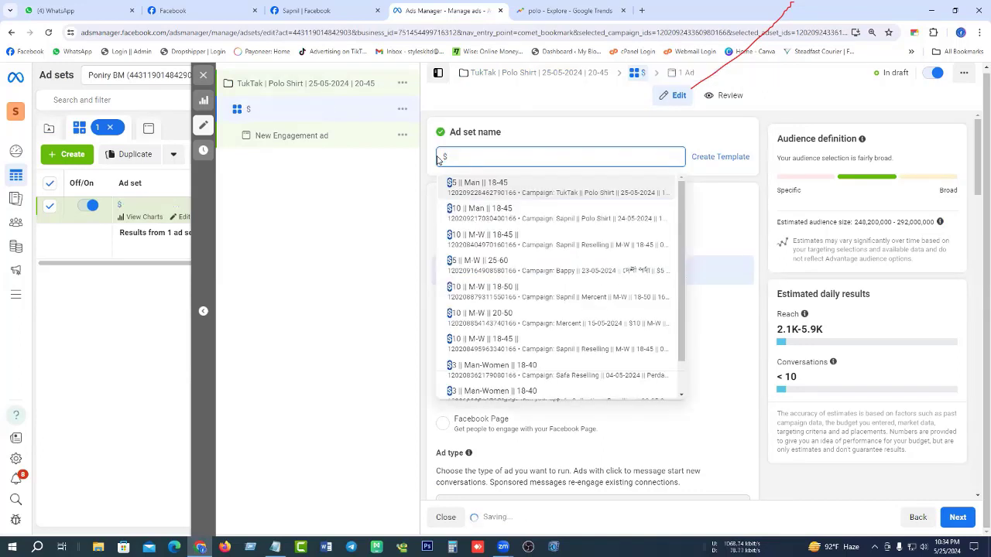
text(5 )
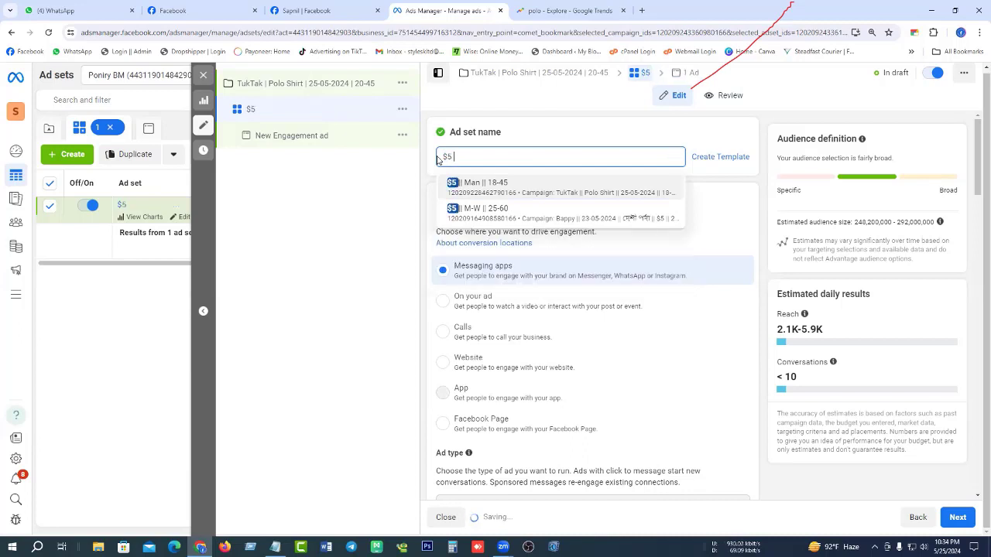
text(| Man |)
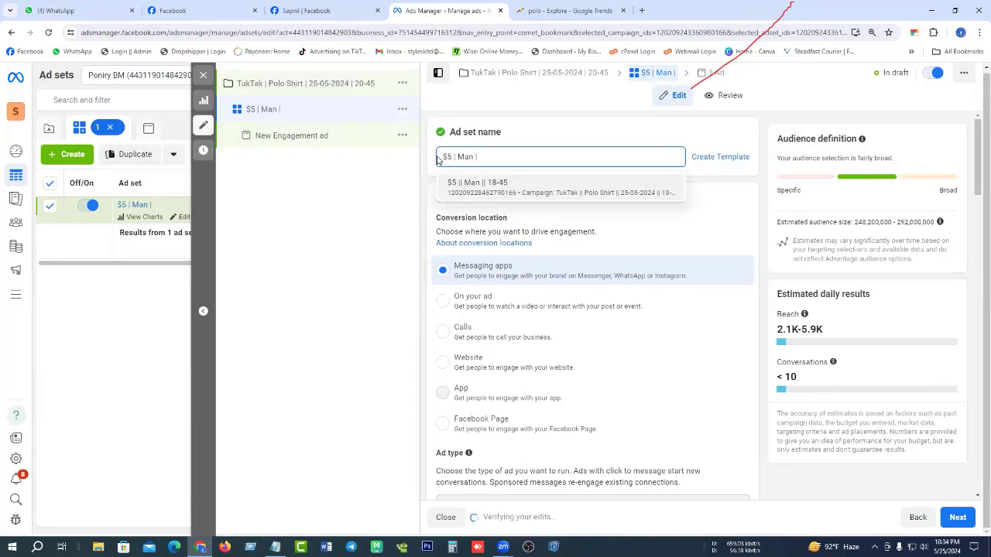
text( 20-)
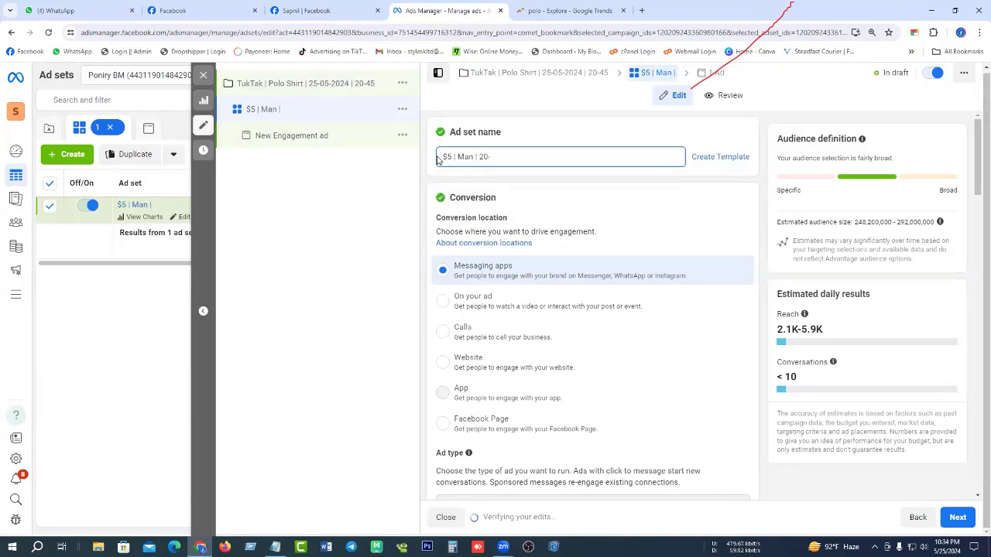
text(45)
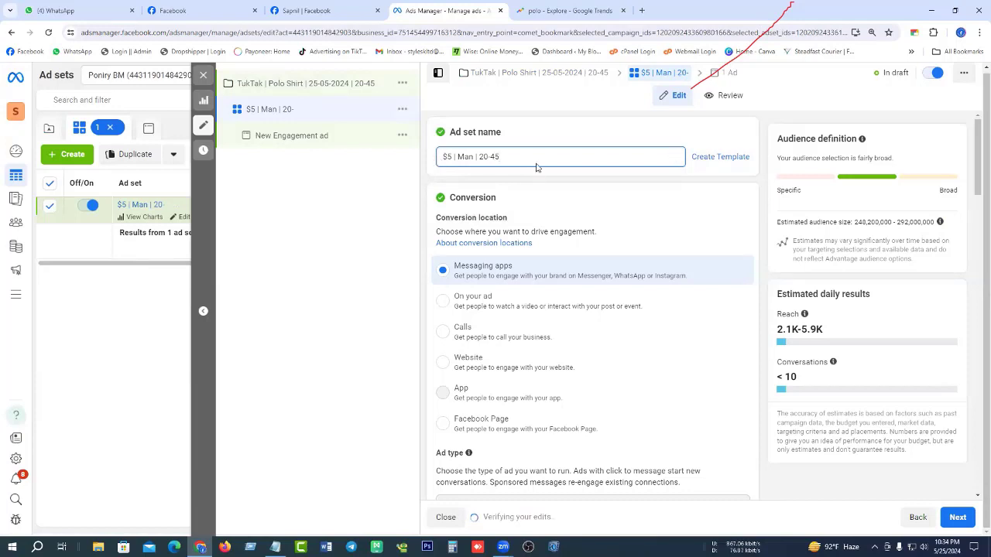
drag(535, 166, 439, 157)
click(565, 123)
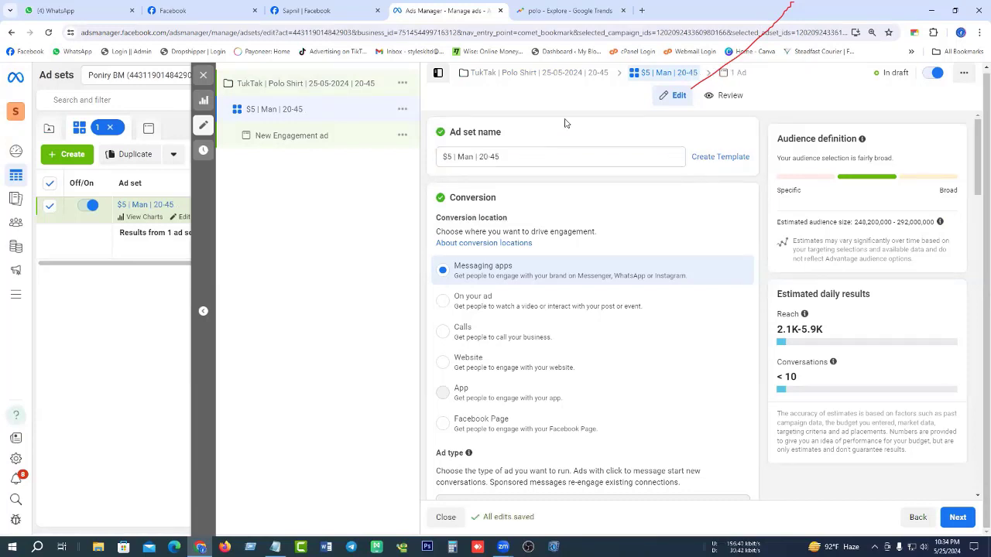
Set the ad set's Facebook Page to TukTak কেনাকাটা and deselect WhatsApp as a messaging app, keeping only Messenger.
scroll(537, 263, down, 1)
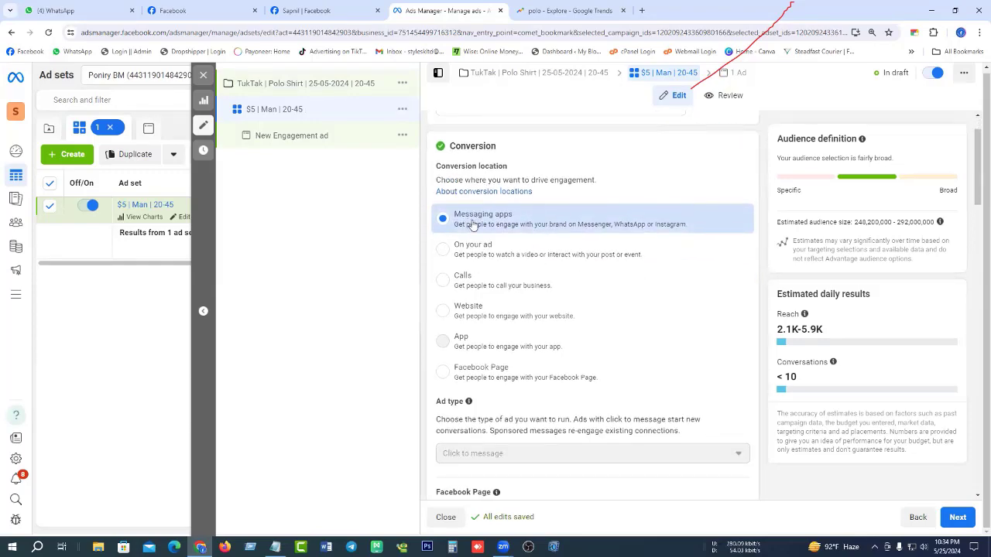
scroll(511, 232, down, 3)
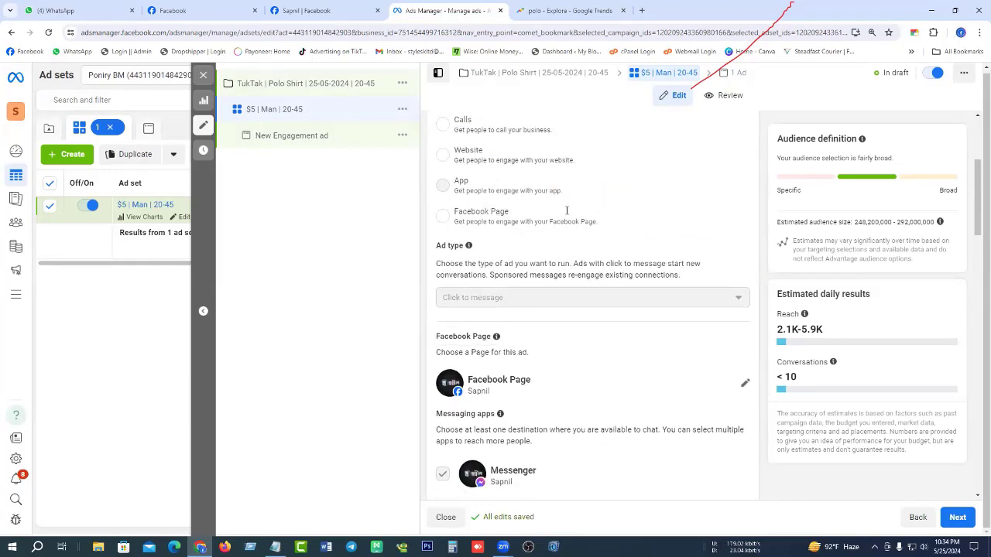
scroll(566, 209, down, 4)
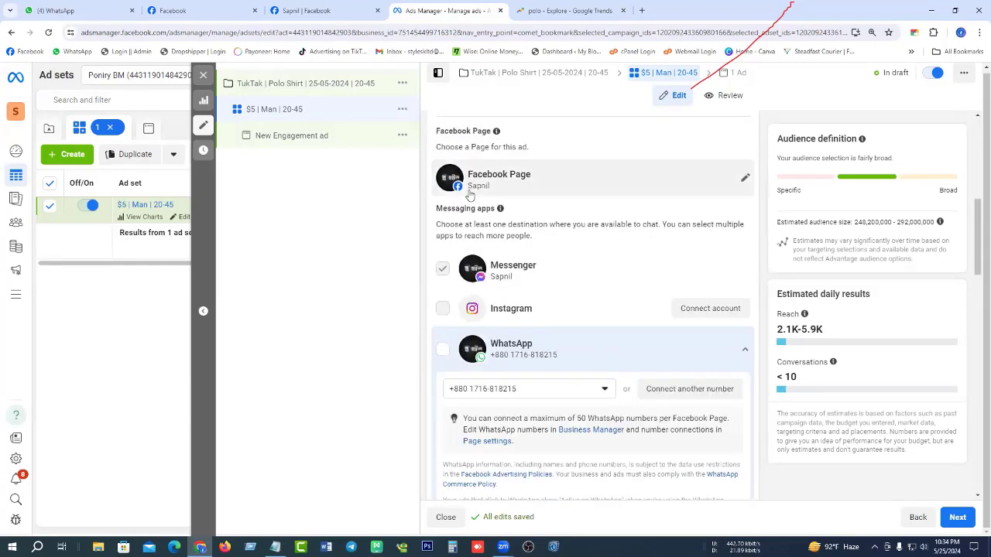
click(744, 182)
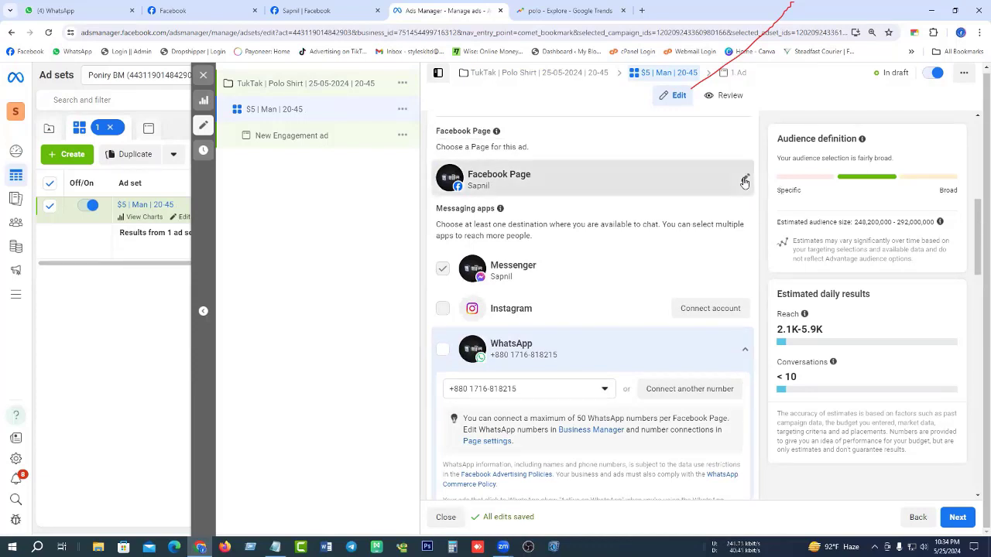
scroll(592, 333, down, 10)
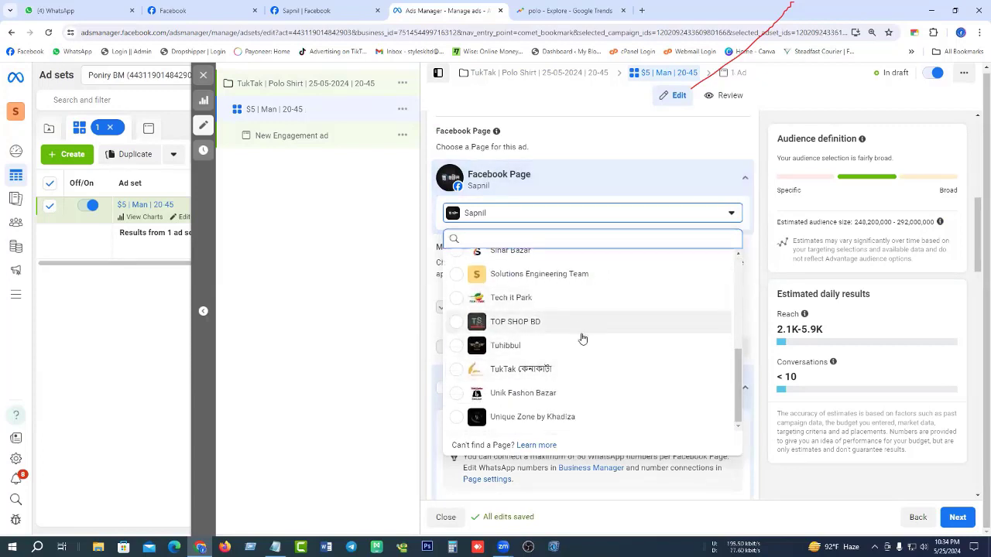
scroll(582, 339, up, 10)
scroll(581, 322, down, 10)
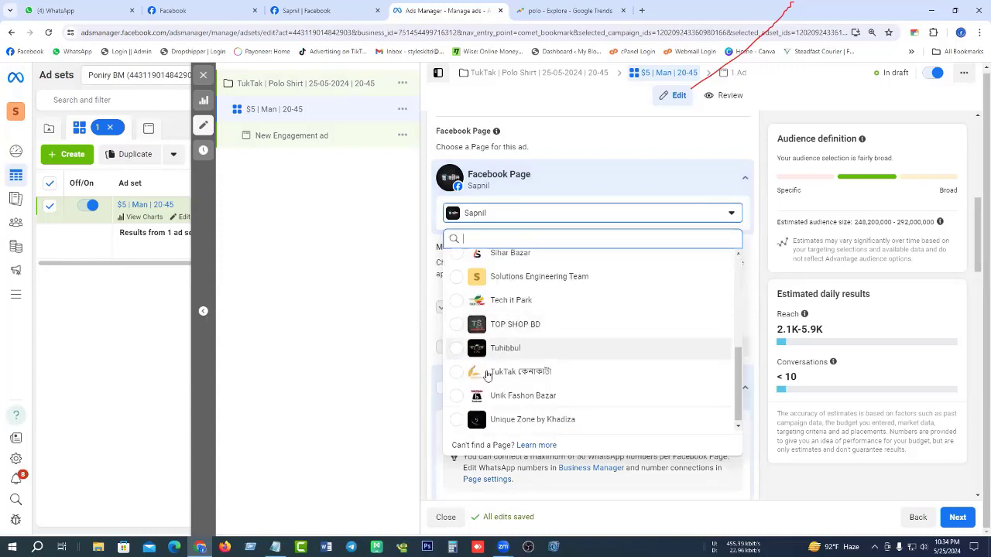
click(457, 376)
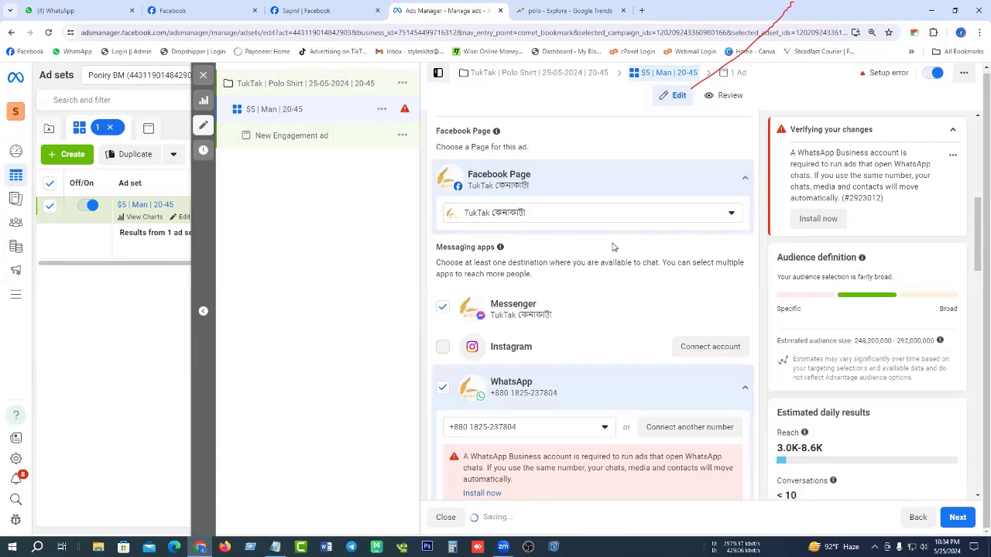
scroll(488, 260, down, 2)
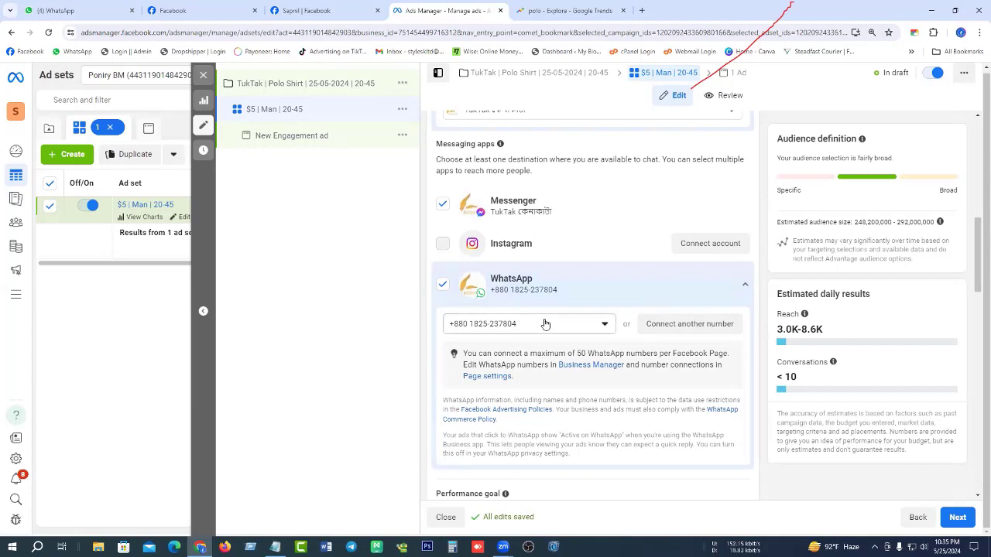
click(443, 285)
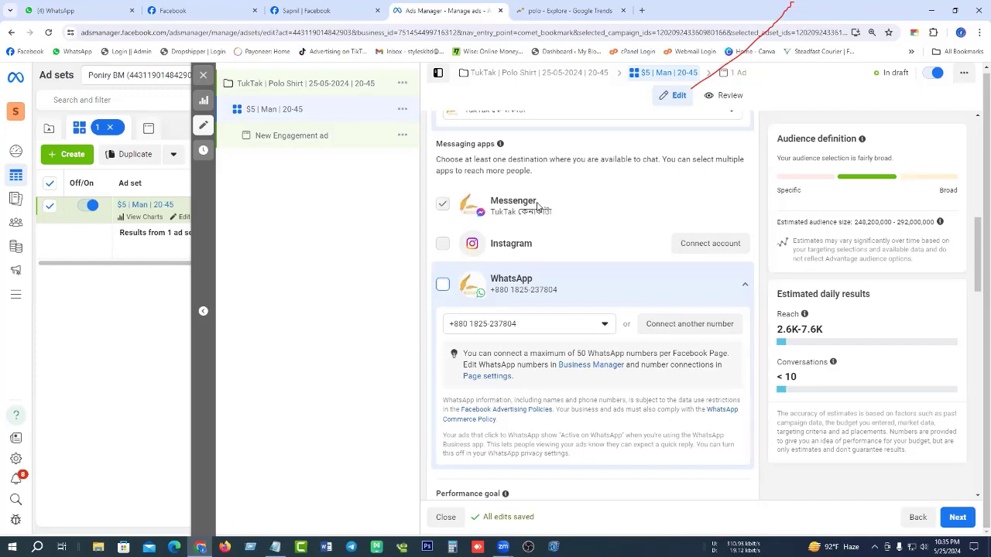
Examine the available performance goals and the additional charging and delivery details beneath the bid control.
scroll(573, 232, down, 3)
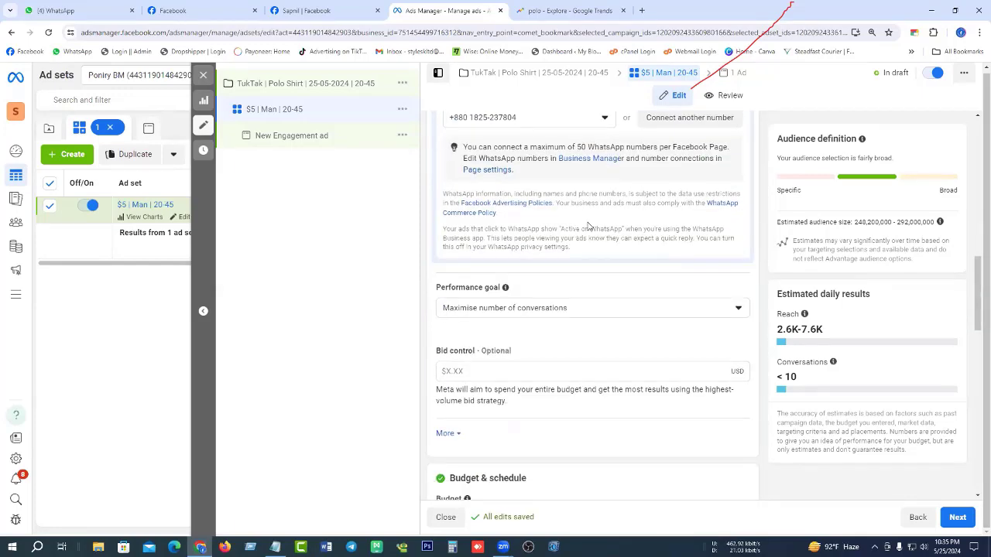
scroll(593, 227, down, 1)
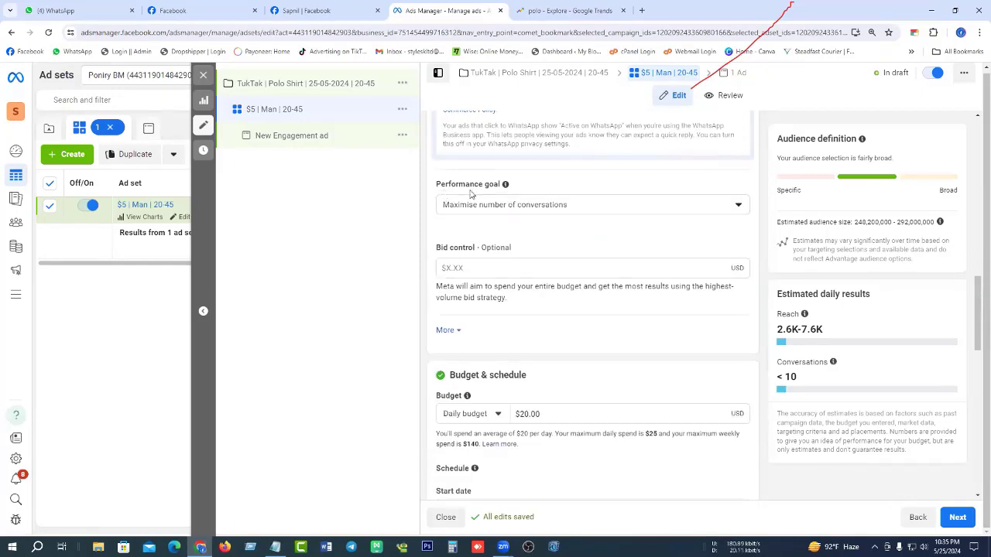
click(617, 208)
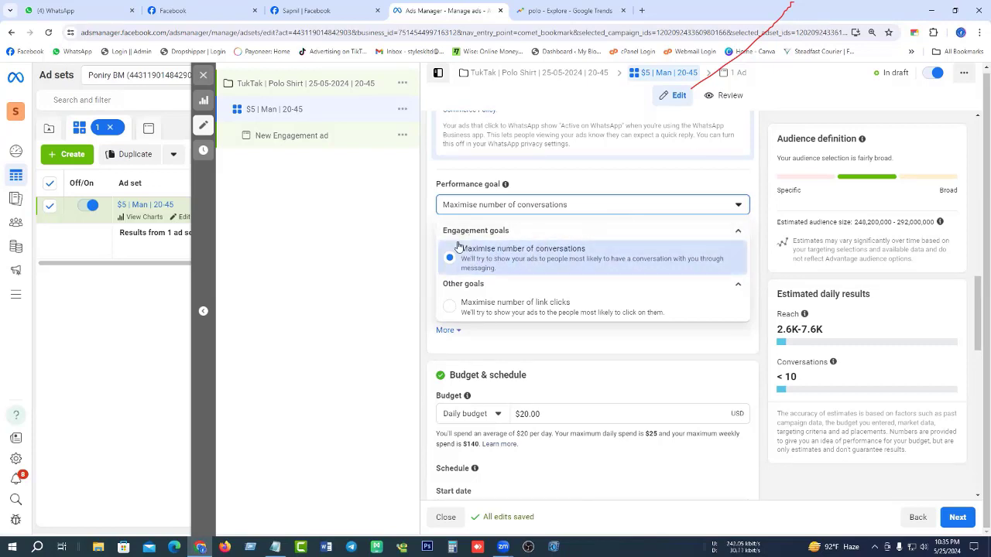
click(576, 204)
scroll(509, 220, down, 2)
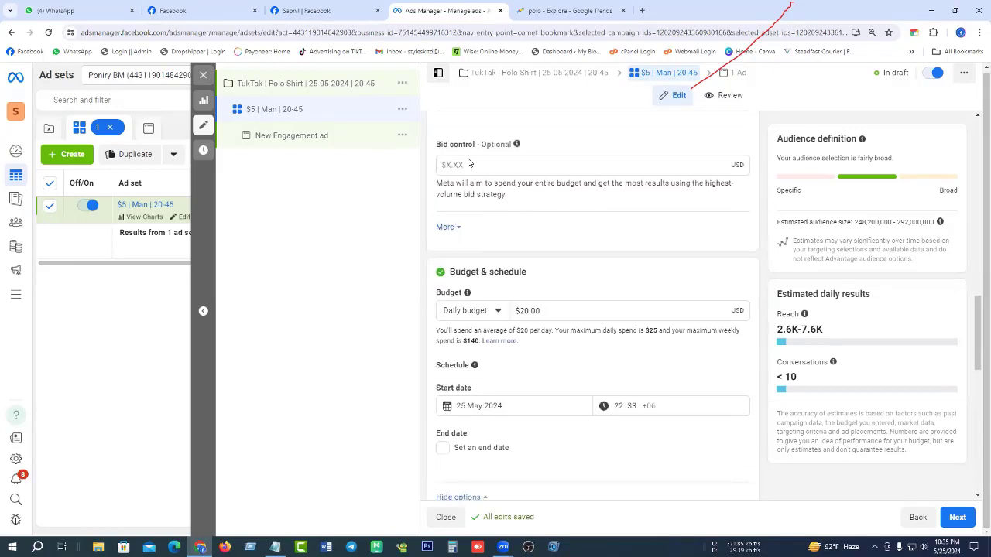
click(449, 229)
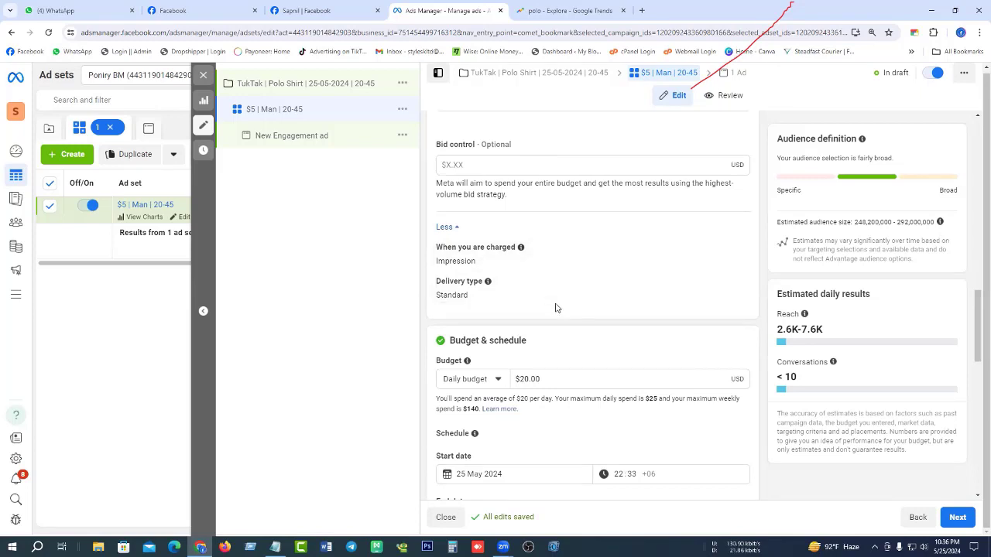
Set the ad set's daily budget to $5.00 and dismiss the budget scheduling tip.
scroll(555, 308, down, 2)
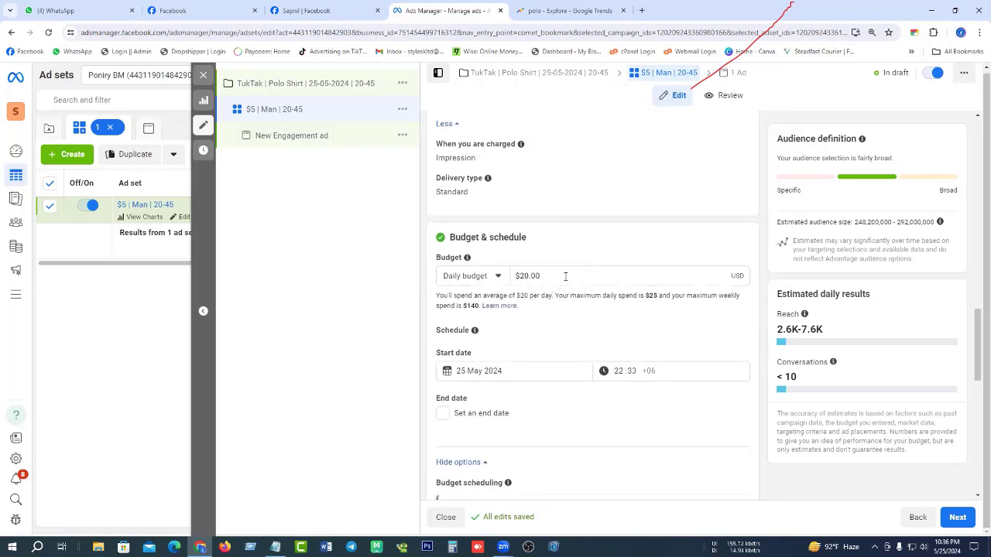
click(512, 281)
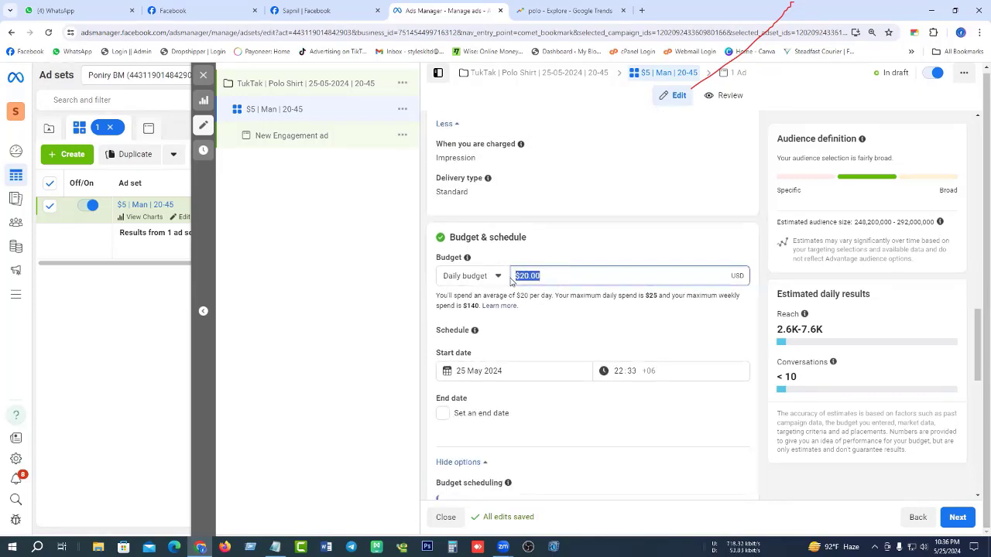
text(5)
click(586, 255)
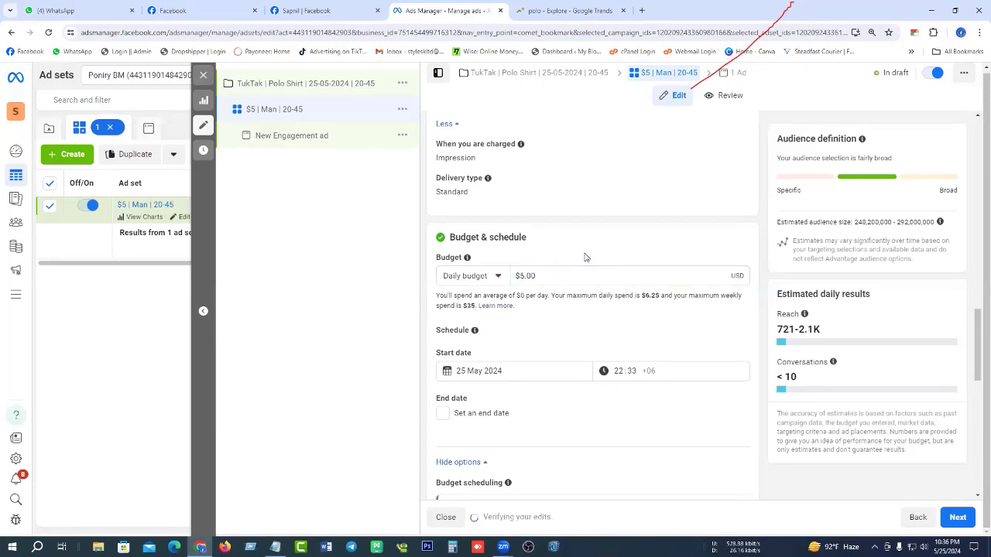
scroll(586, 267, down, 3)
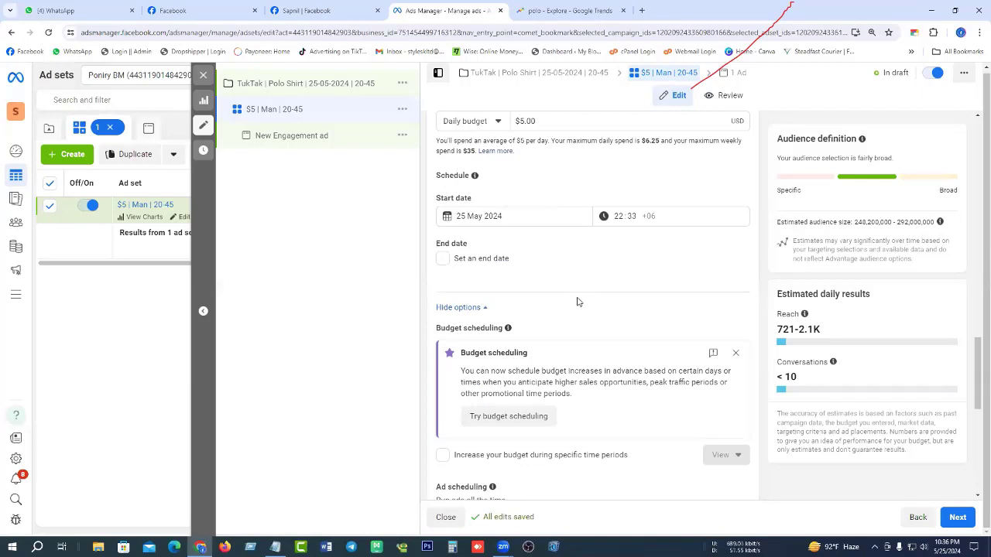
click(735, 353)
Remove United States from the ad set's audience locations.
scroll(569, 247, down, 2)
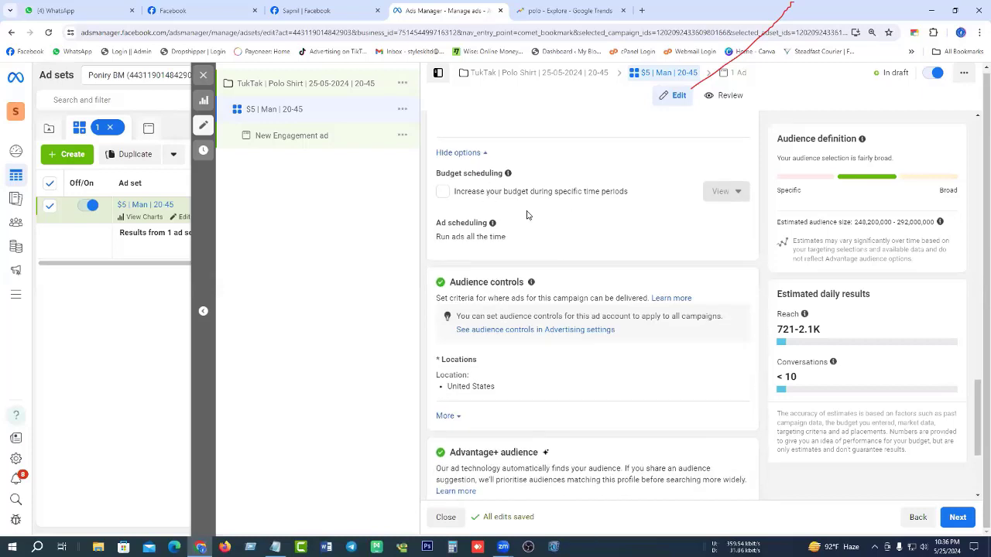
scroll(542, 229, down, 2)
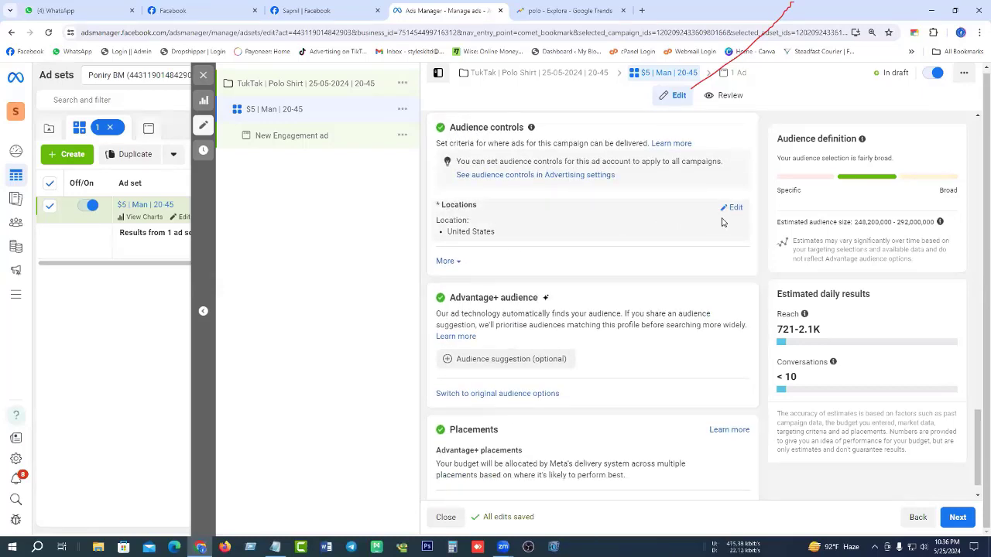
mouse_move(482, 204)
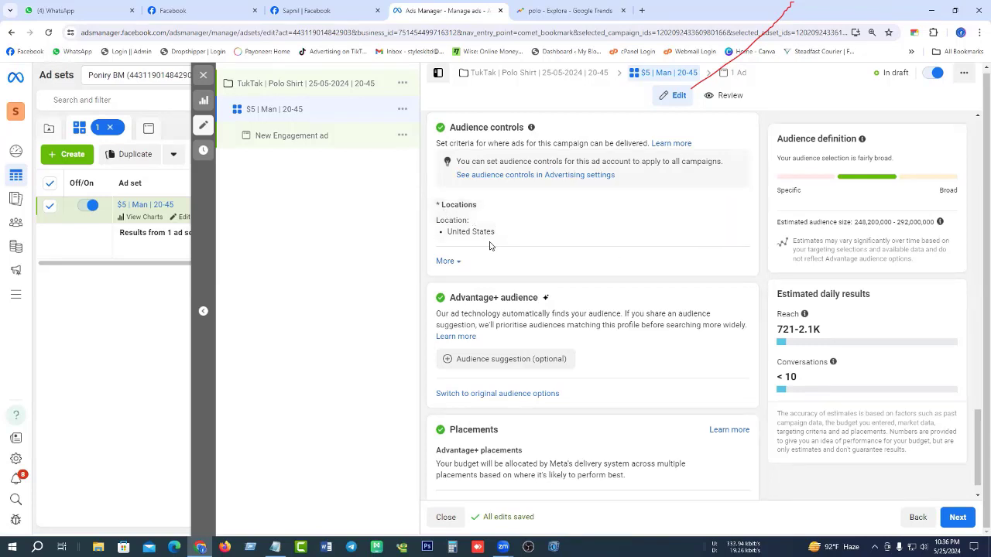
click(734, 207)
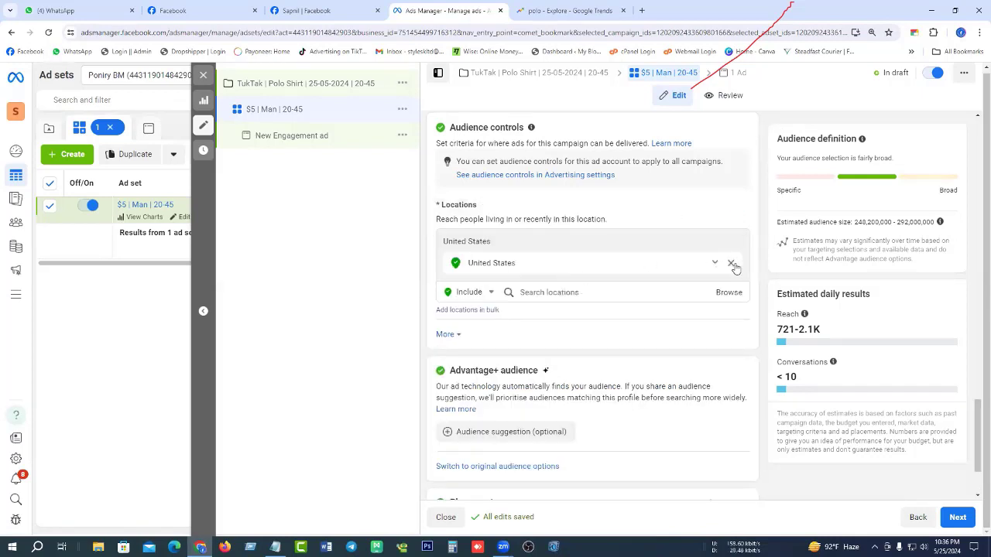
click(735, 263)
Add the country Bangladesh as an included audience location.
click(629, 270)
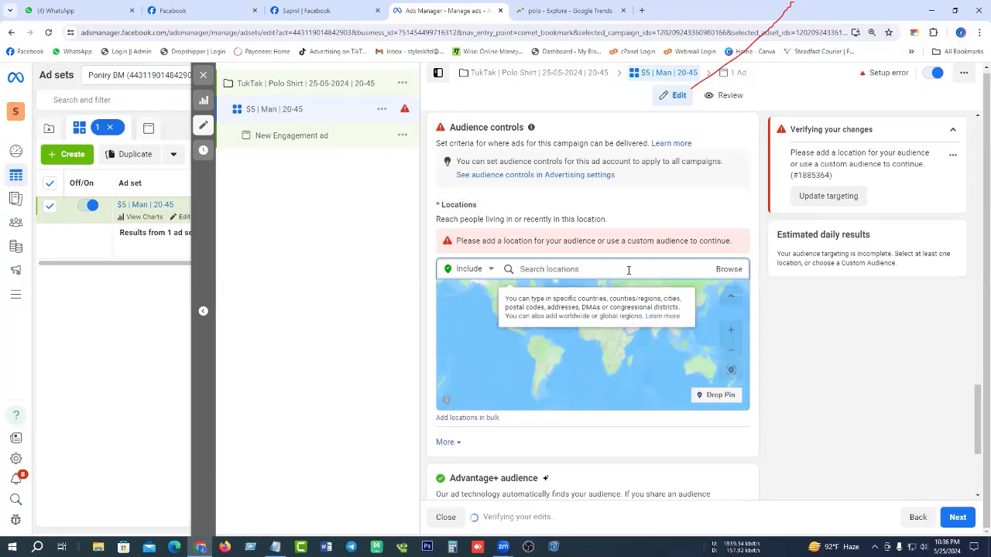
text(bangladehs)
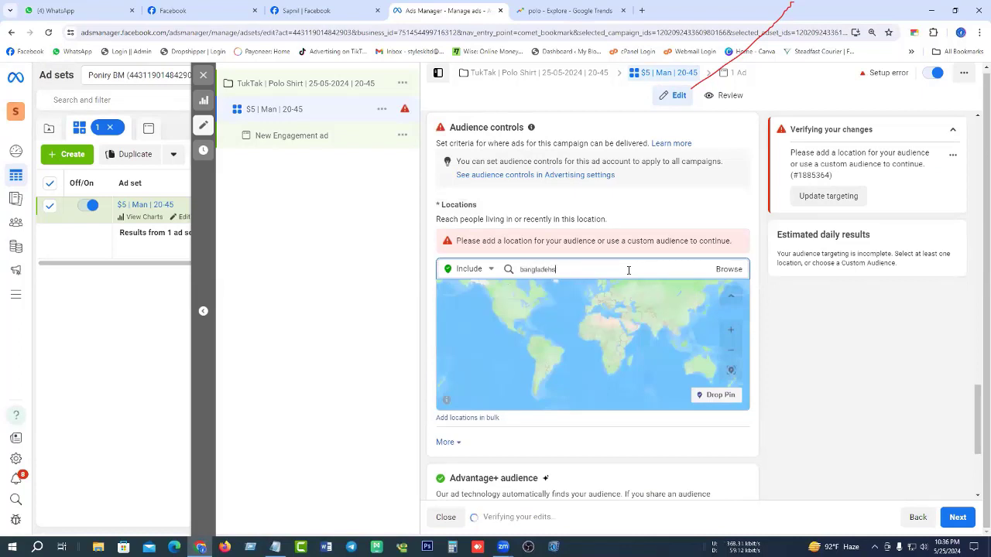
key(BackSpace)
key(BackSpace)
key(BackSpace)
text(des)
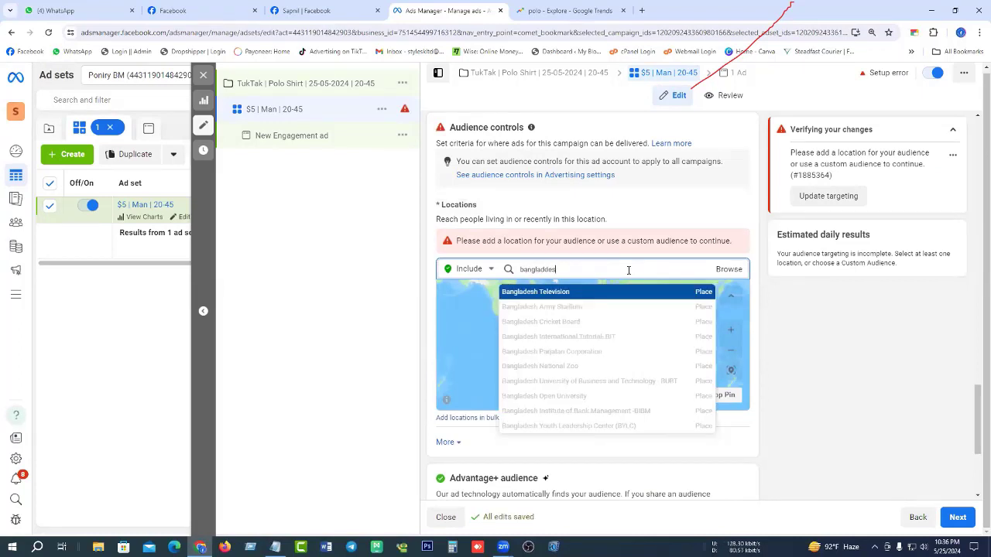
key(BackSpace)
key(BackSpace)
key(BackSpace)
text(esh)
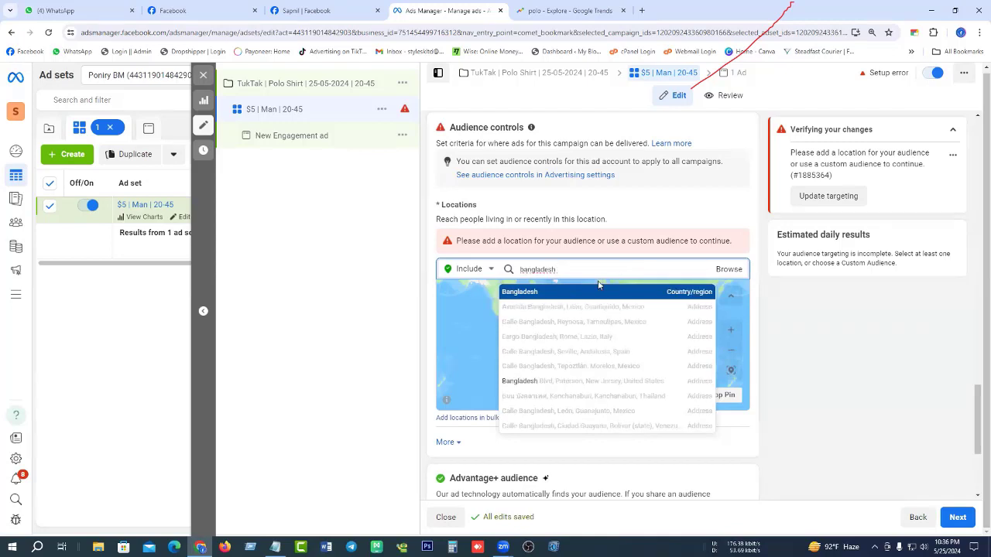
click(576, 292)
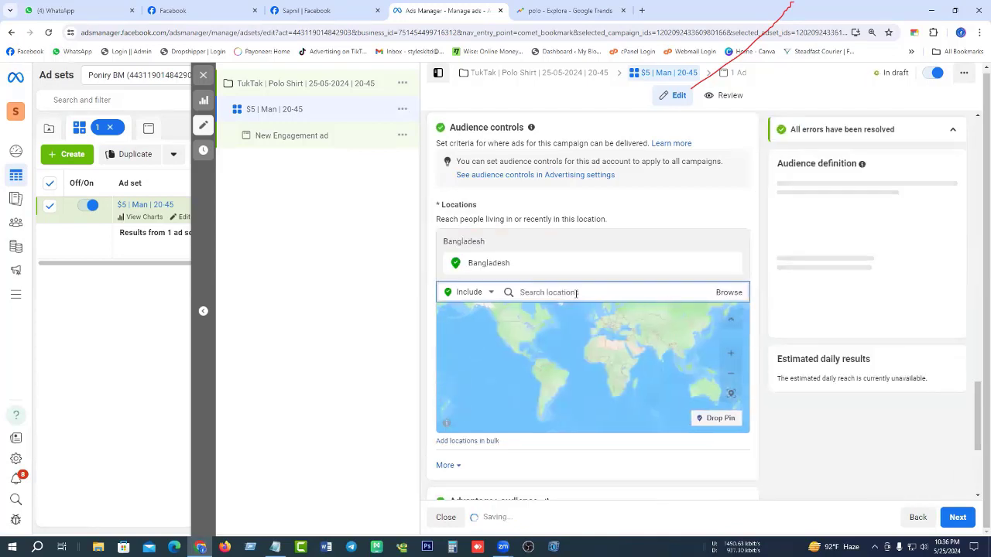
Reveal the additional audience controls and set the minimum age to 20.
scroll(542, 325, down, 3)
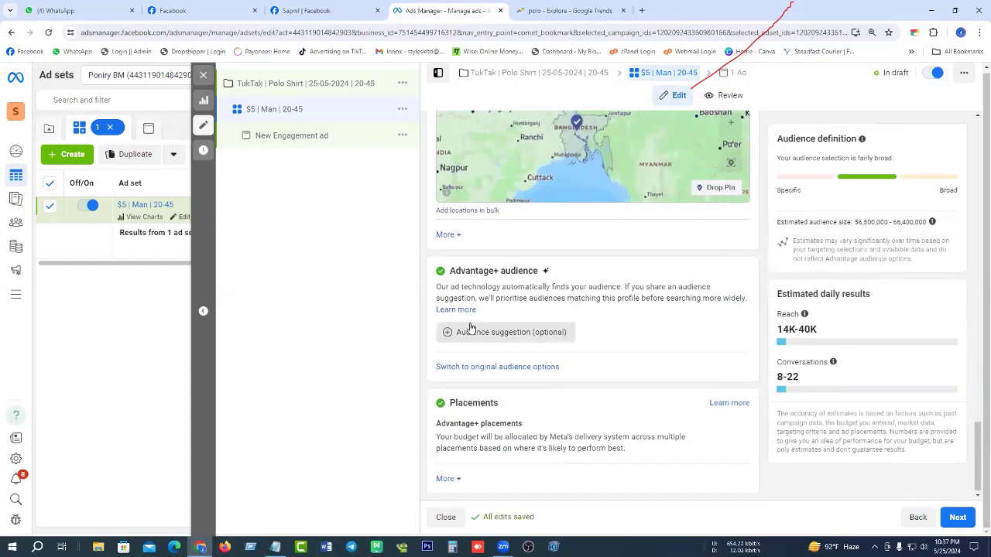
click(452, 237)
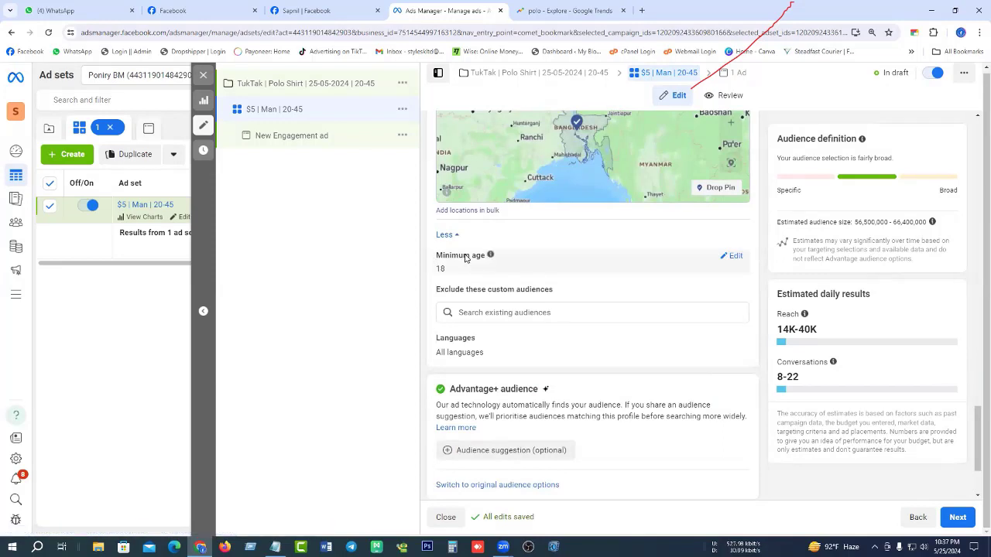
click(731, 257)
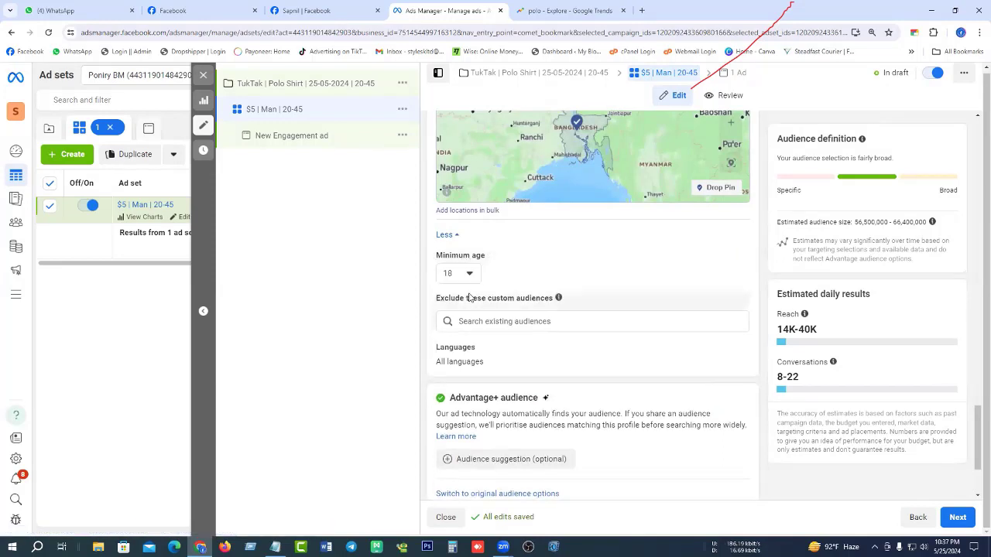
click(469, 276)
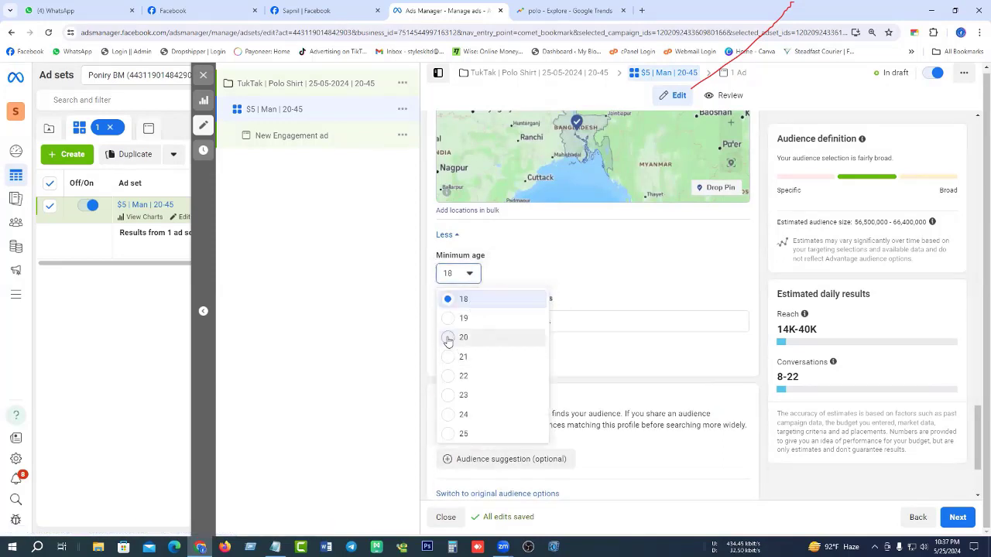
click(443, 339)
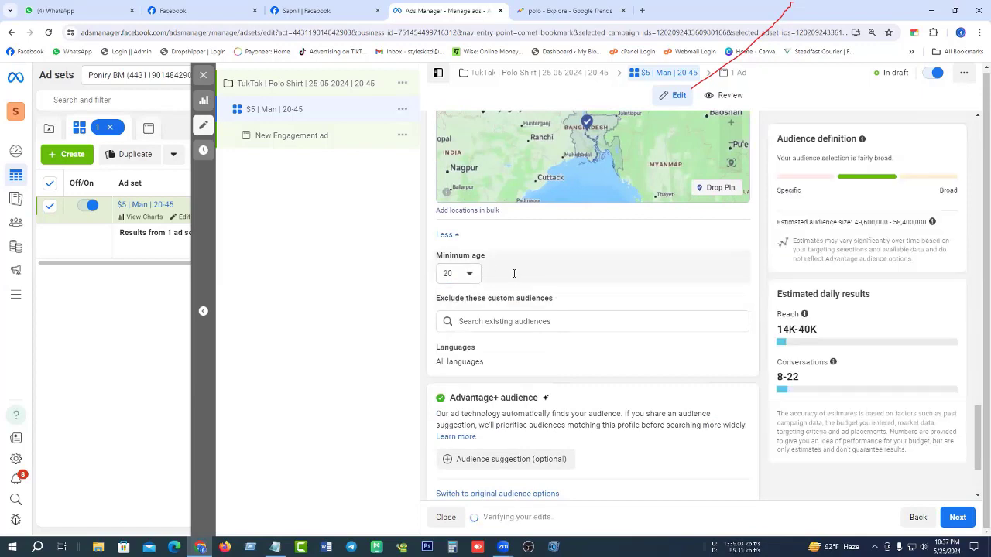
Switch the ad set from Advantage+ audience to the original audience options and confirm using the original audience.
scroll(499, 267, down, 1)
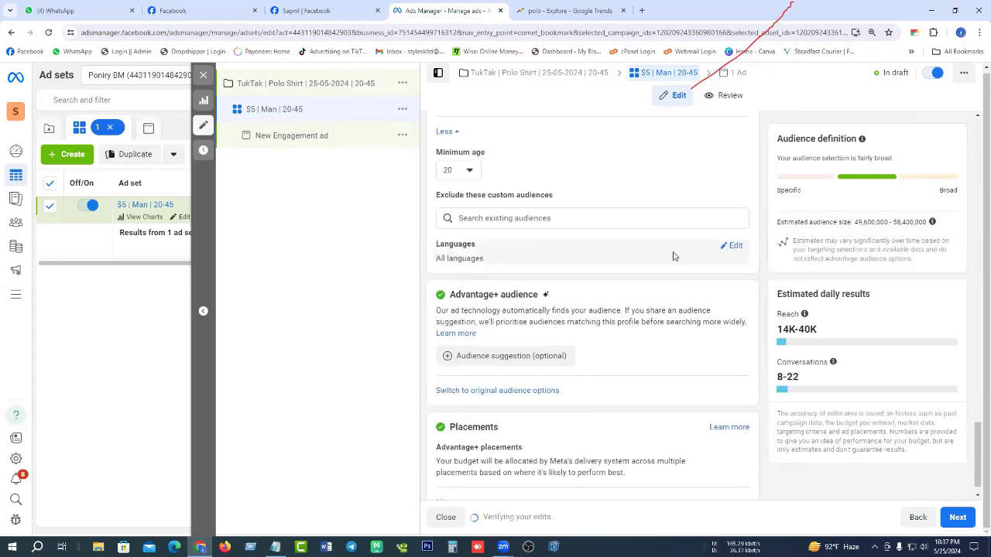
scroll(586, 270, down, 1)
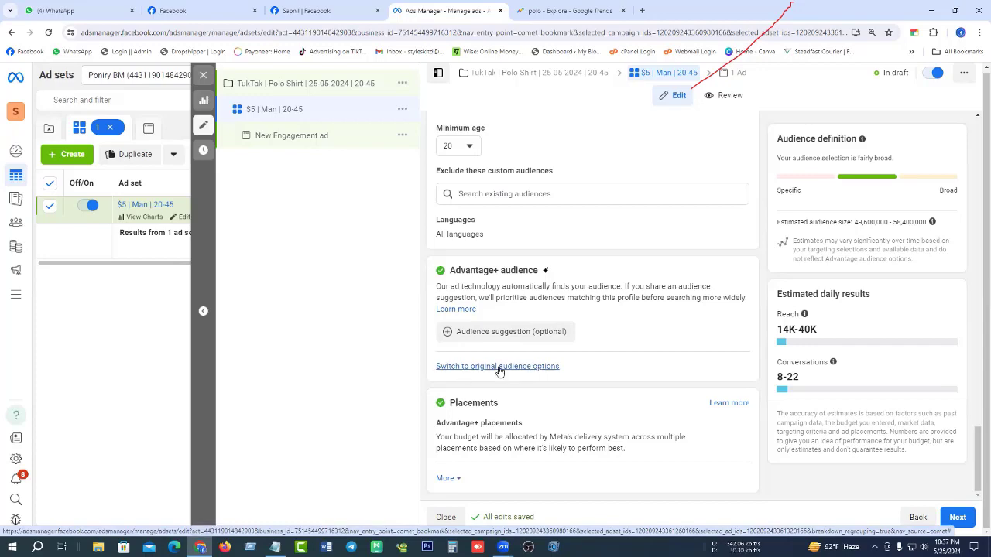
click(520, 368)
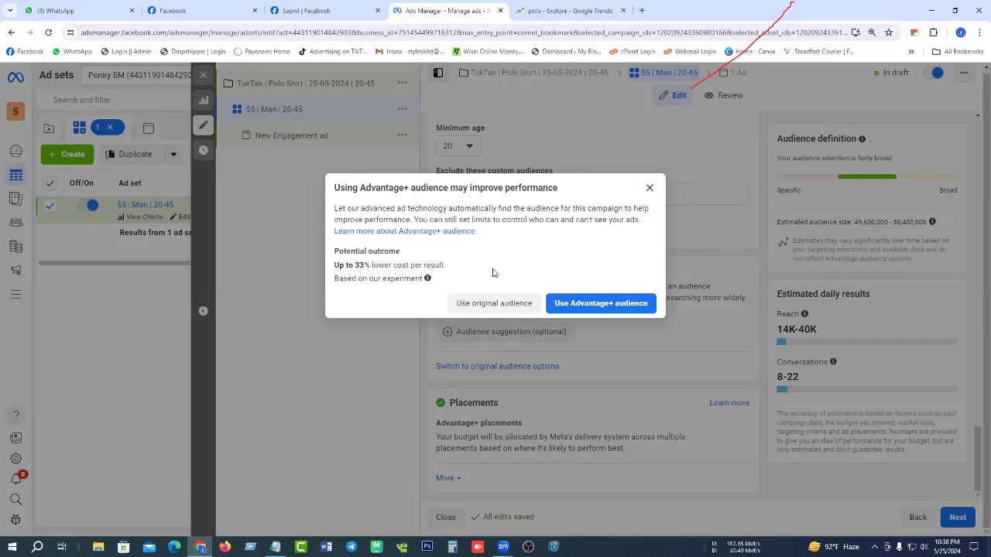
drag(350, 264, 432, 265)
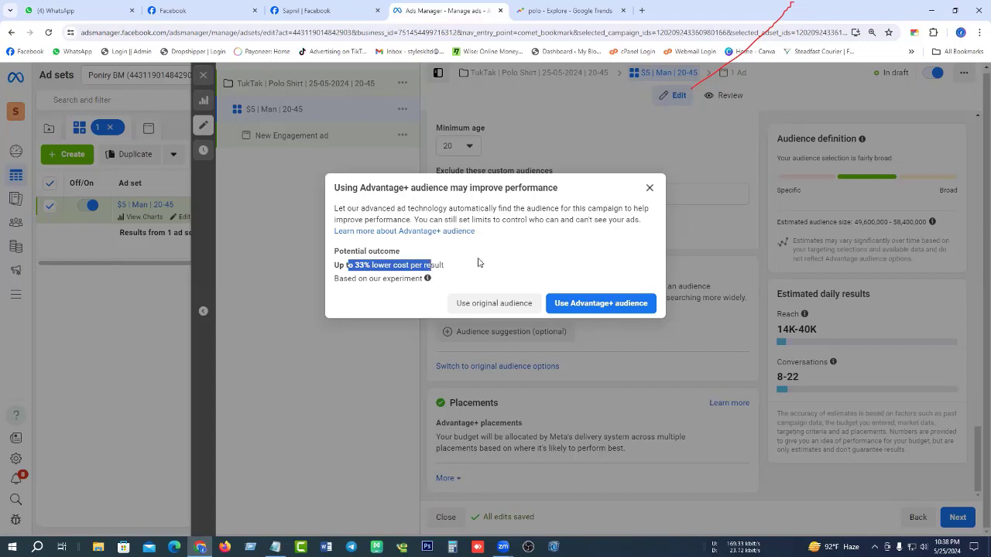
click(478, 262)
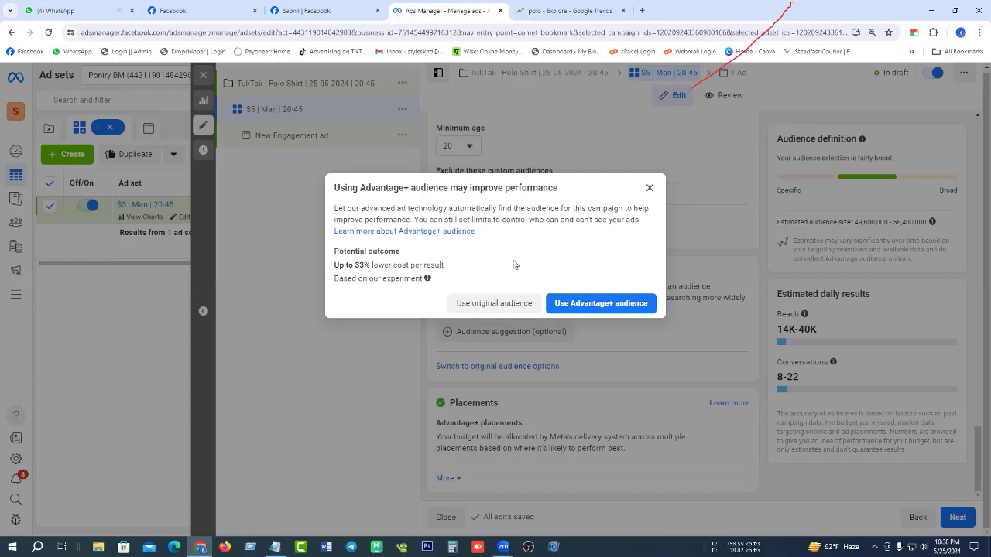
click(504, 304)
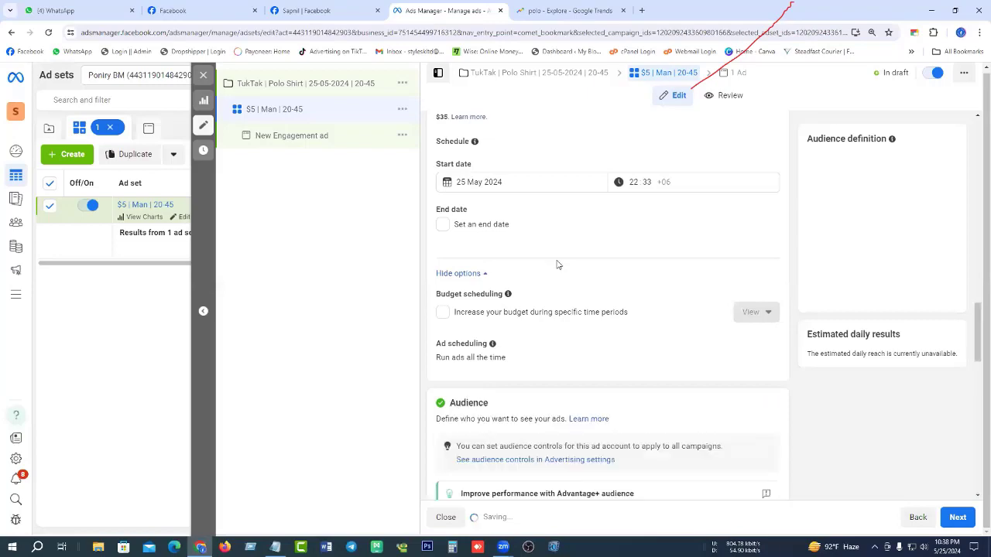
Set the audience's maximum age to 45 and restrict its gender to Men.
scroll(549, 232, down, 7)
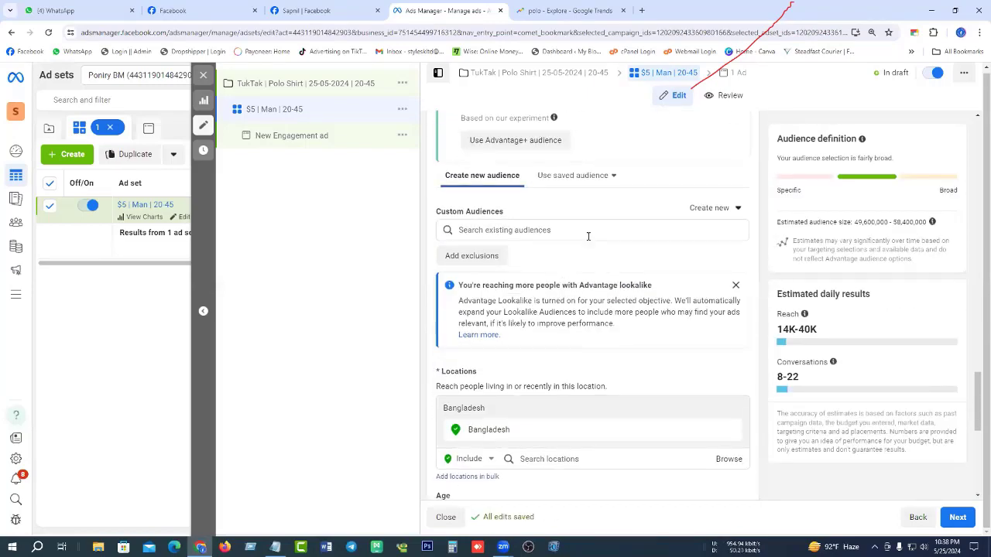
scroll(588, 238, down, 2)
scroll(571, 227, down, 2)
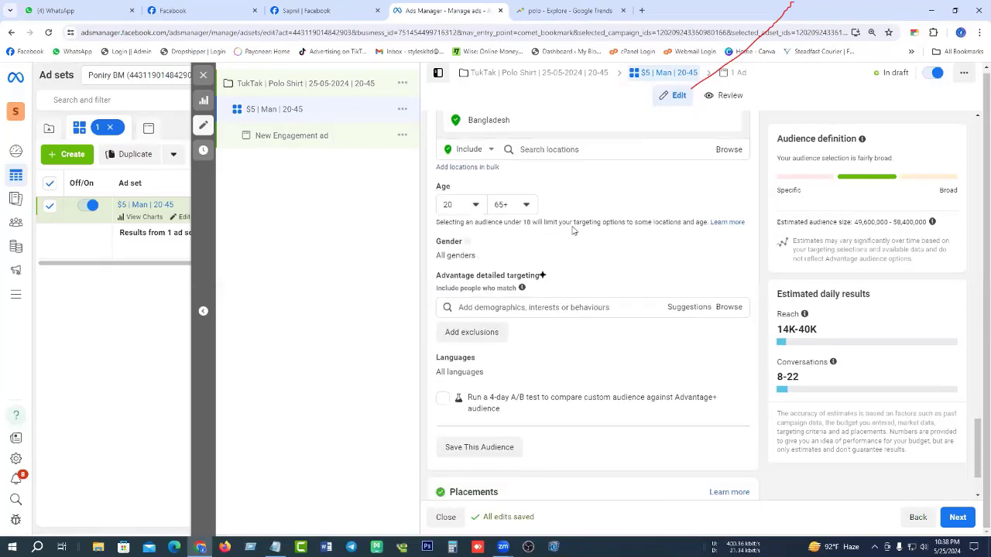
click(511, 204)
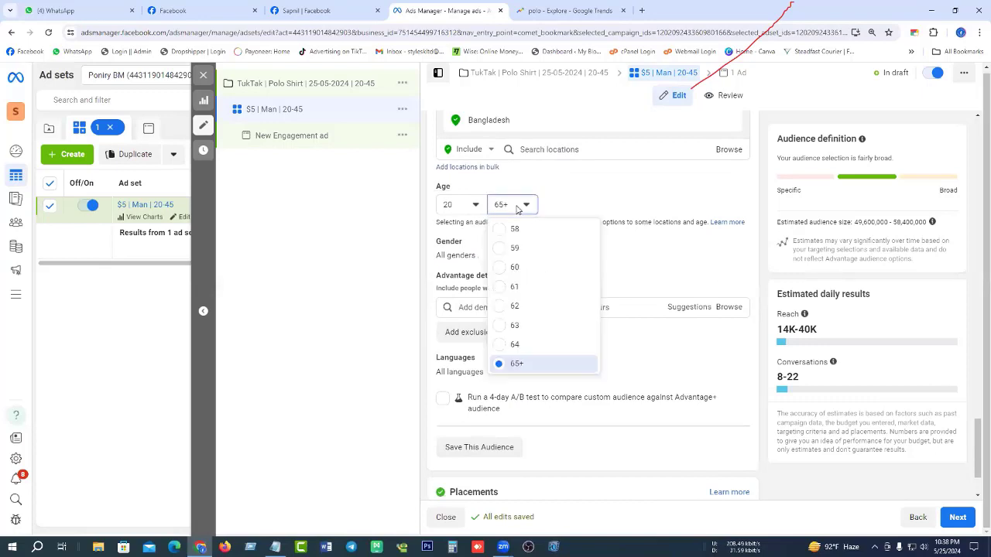
scroll(541, 305, up, 4)
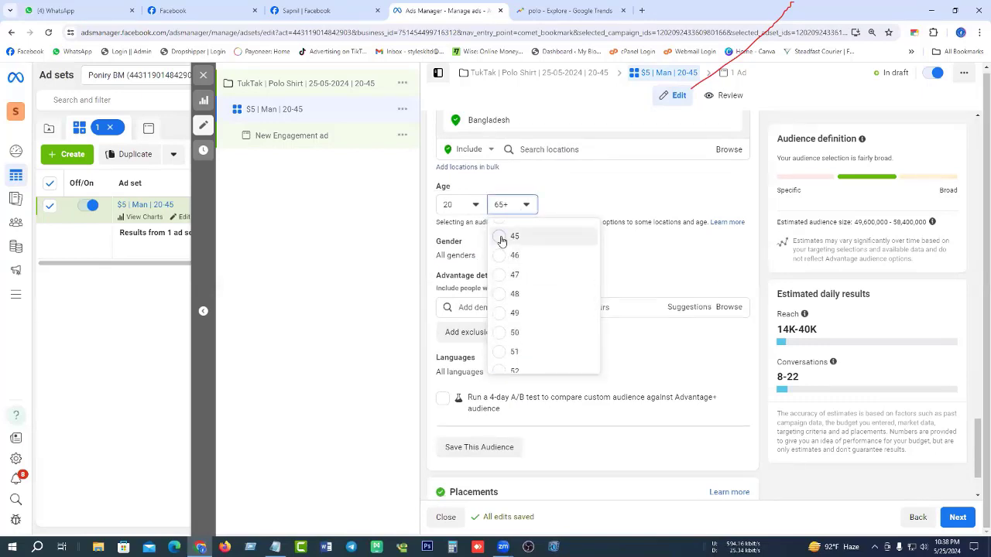
click(501, 240)
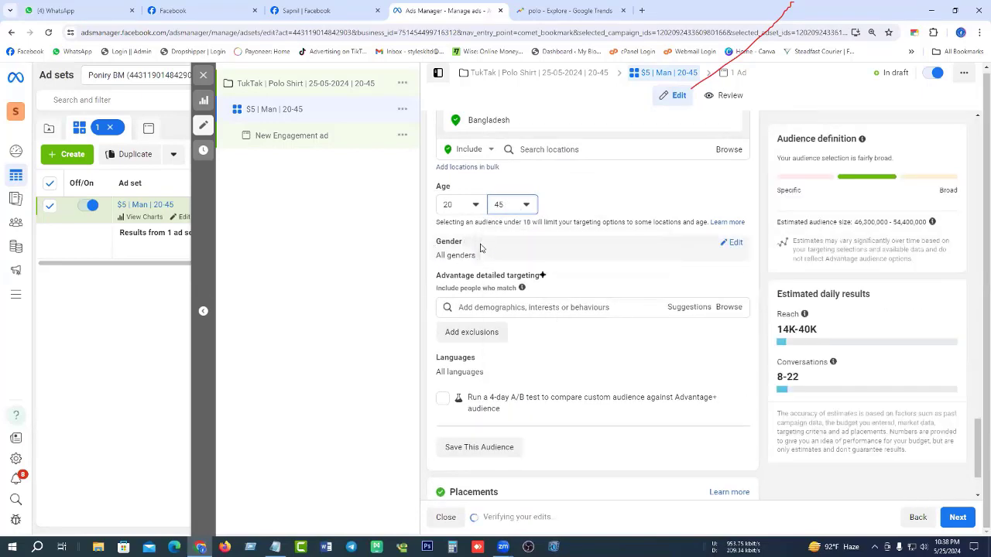
click(734, 246)
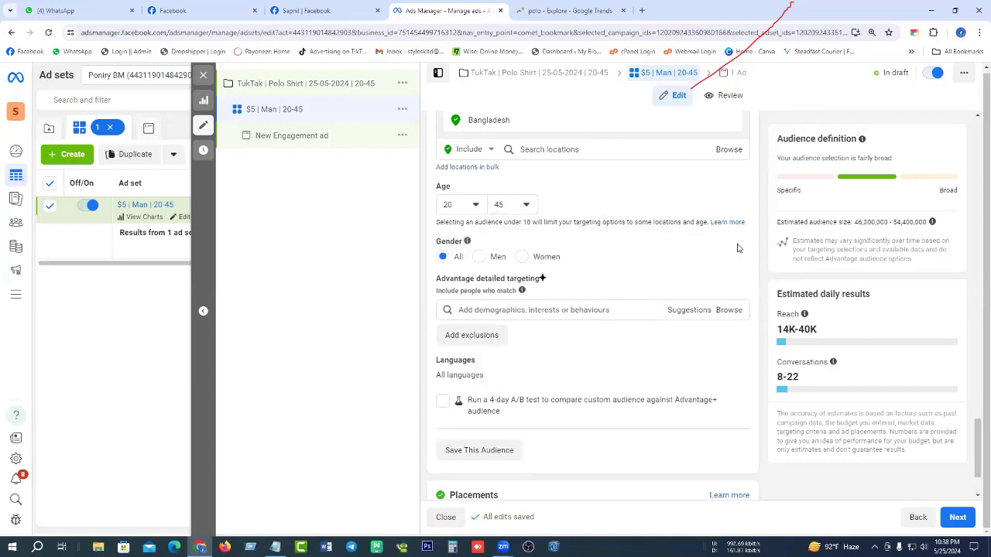
click(479, 256)
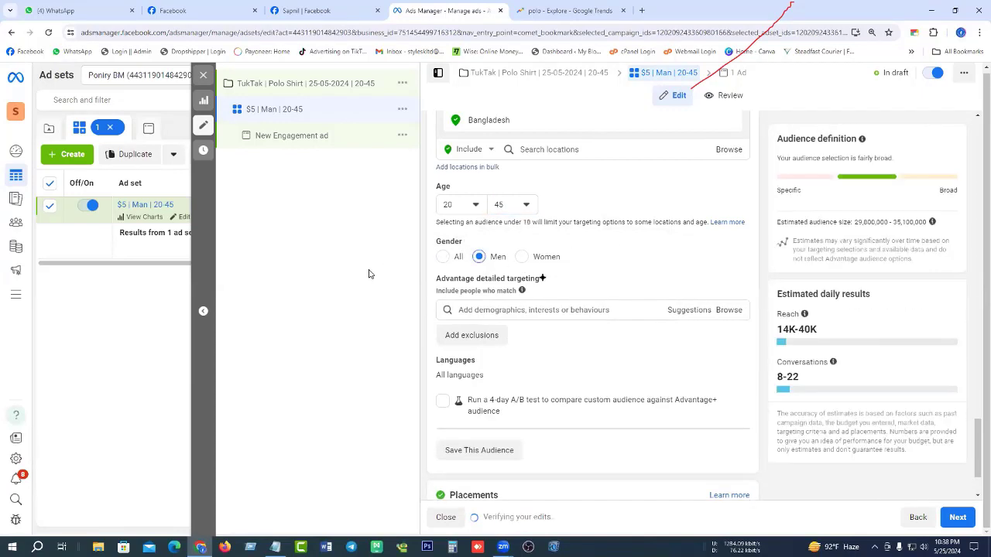
Search the detailed targeting for "polo" and add the Polo interest.
click(583, 309)
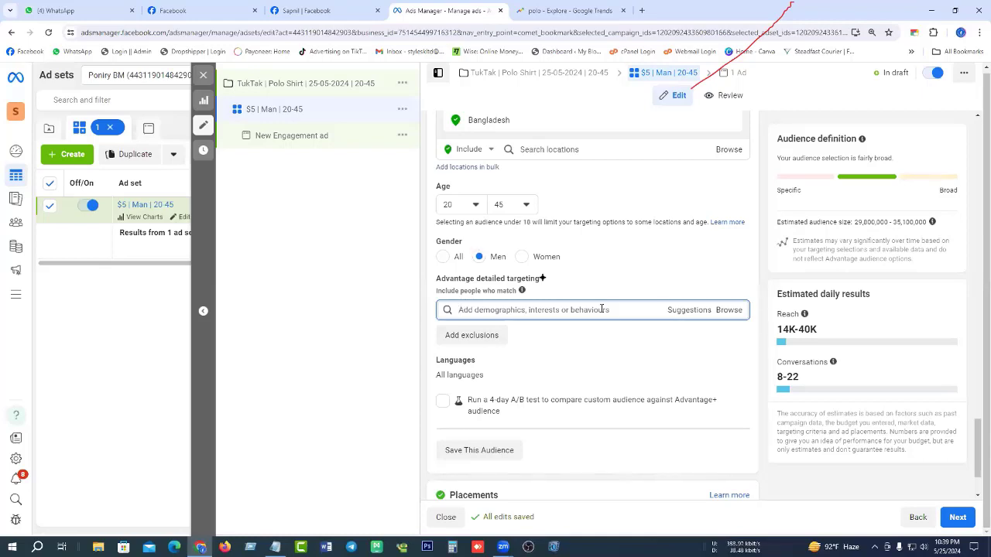
text(polo)
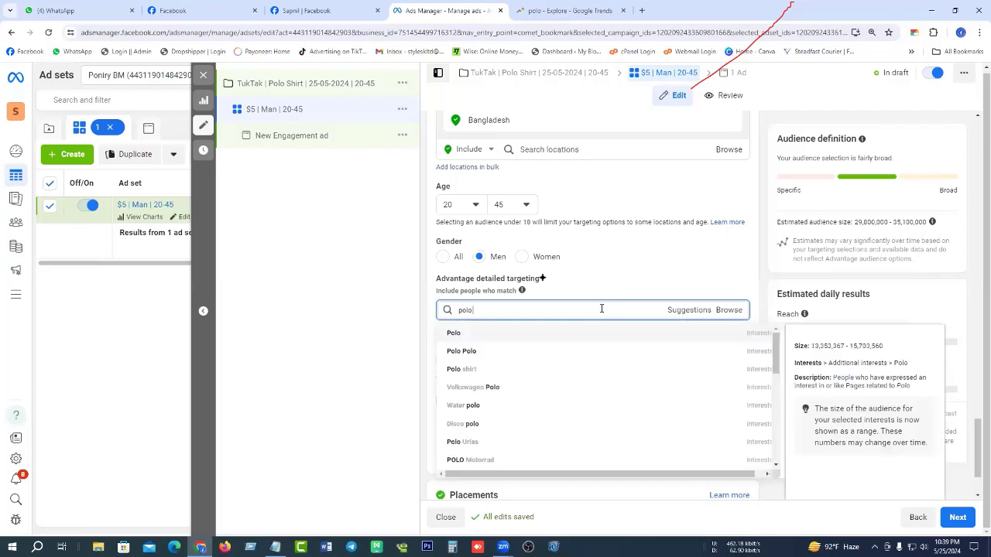
click(485, 337)
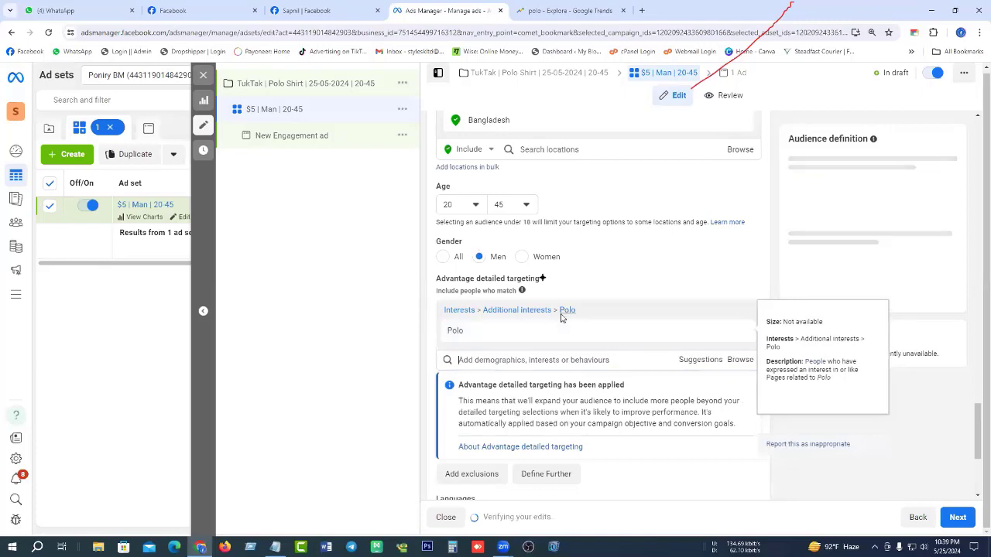
Browse the suggested interests for detailed targeting and add Polo shirt.
scroll(612, 295, down, 1)
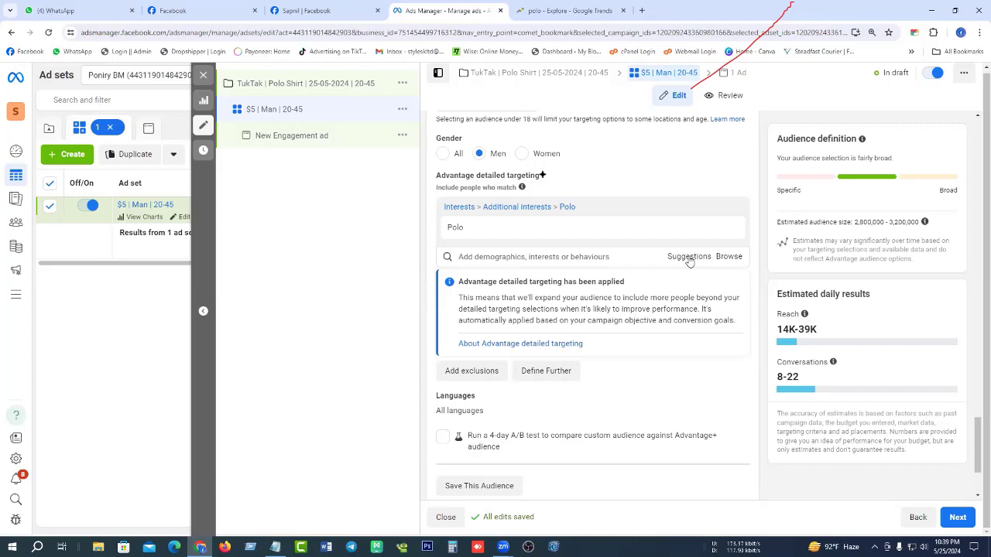
click(688, 258)
scroll(552, 338, down, 5)
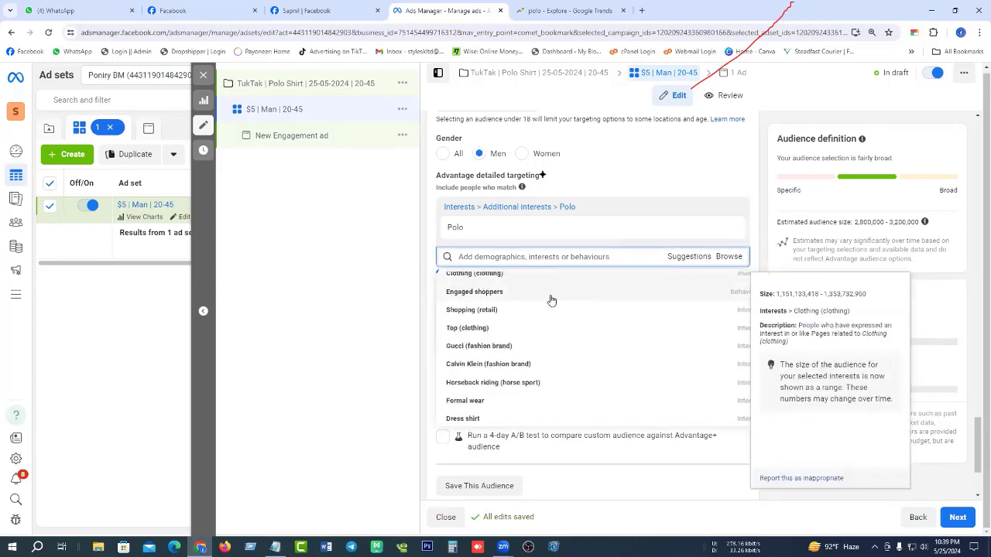
scroll(552, 341, down, 3)
scroll(566, 316, up, 4)
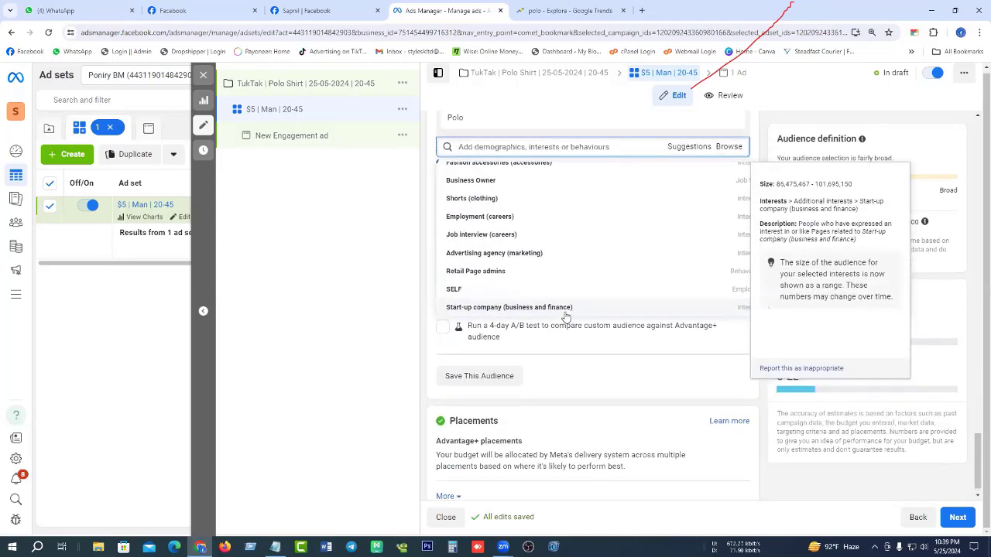
scroll(565, 309, down, 3)
scroll(561, 277, up, 5)
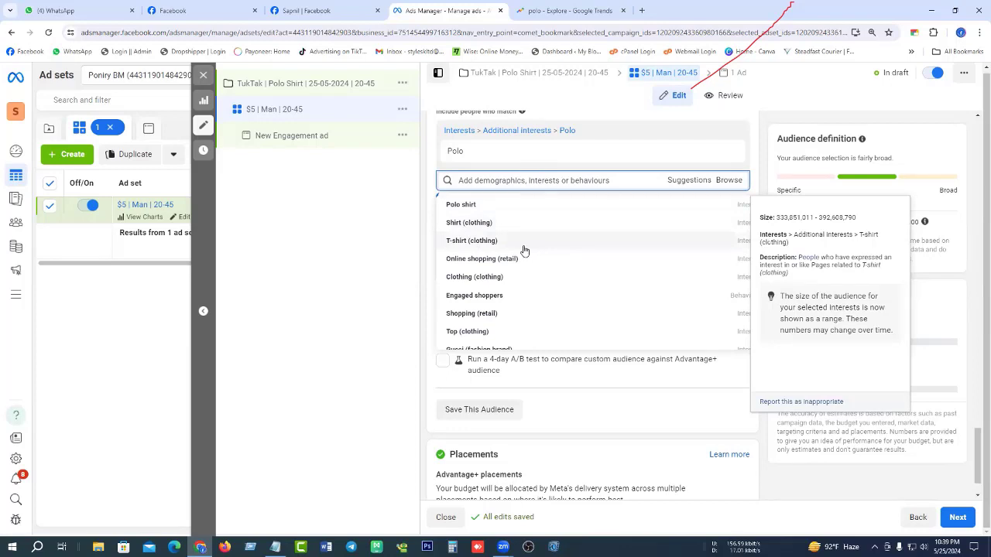
click(495, 209)
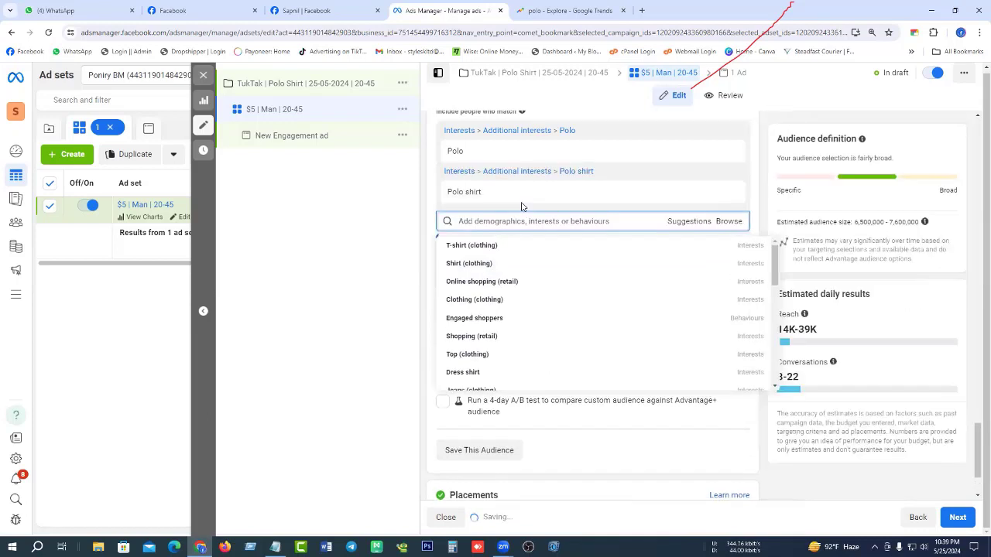
Add the suggested interests T-shirt (clothing), Shirt (clothing) and Clothing (clothing) to the detailed targeting.
click(503, 248)
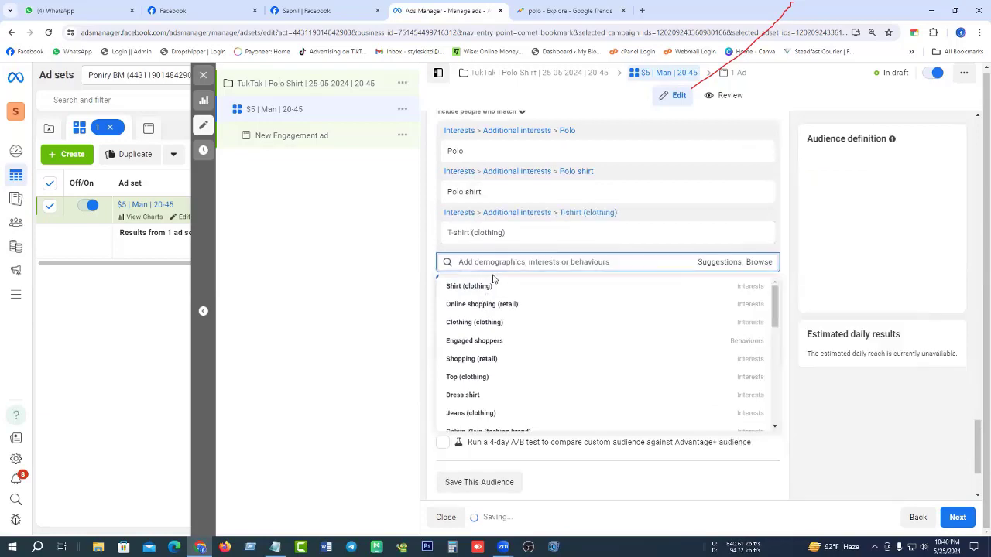
click(500, 288)
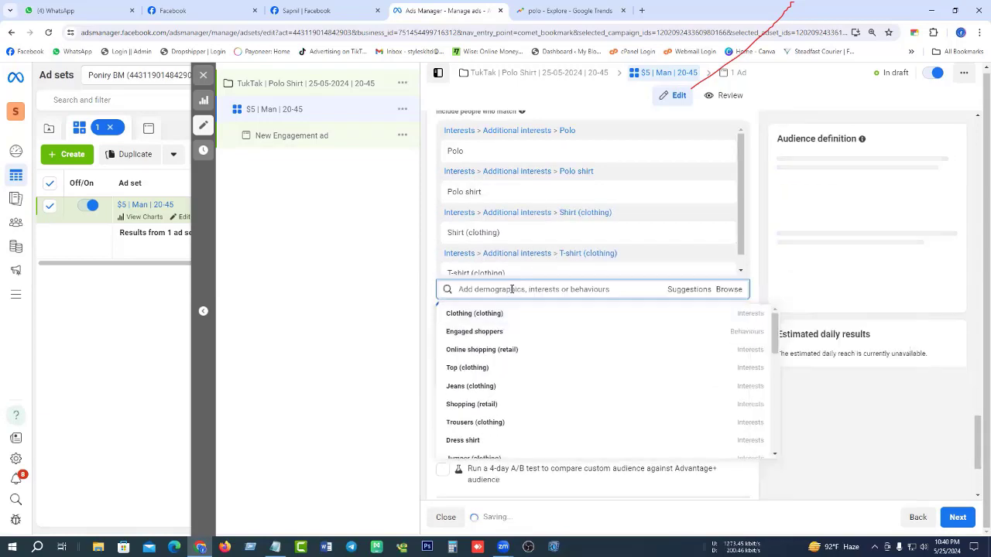
click(689, 289)
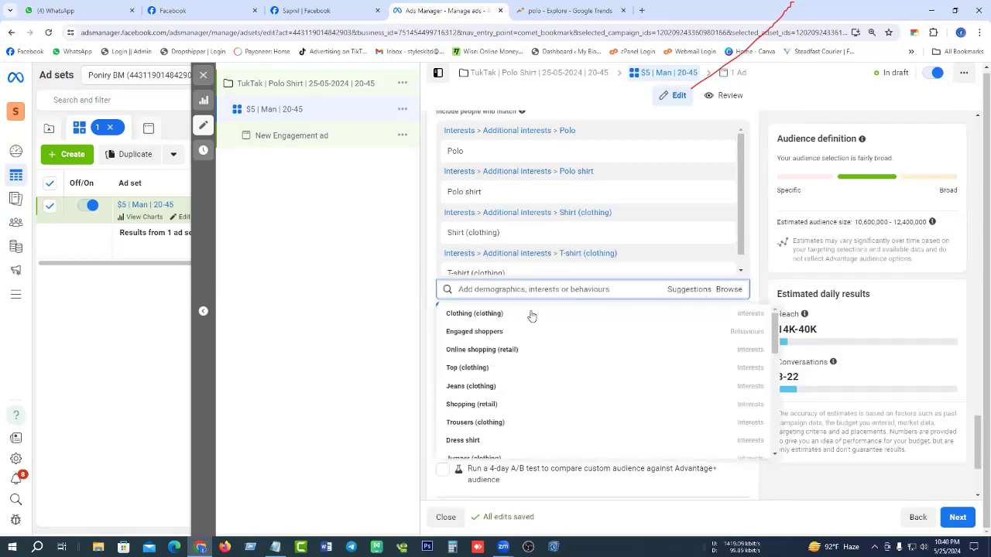
click(515, 316)
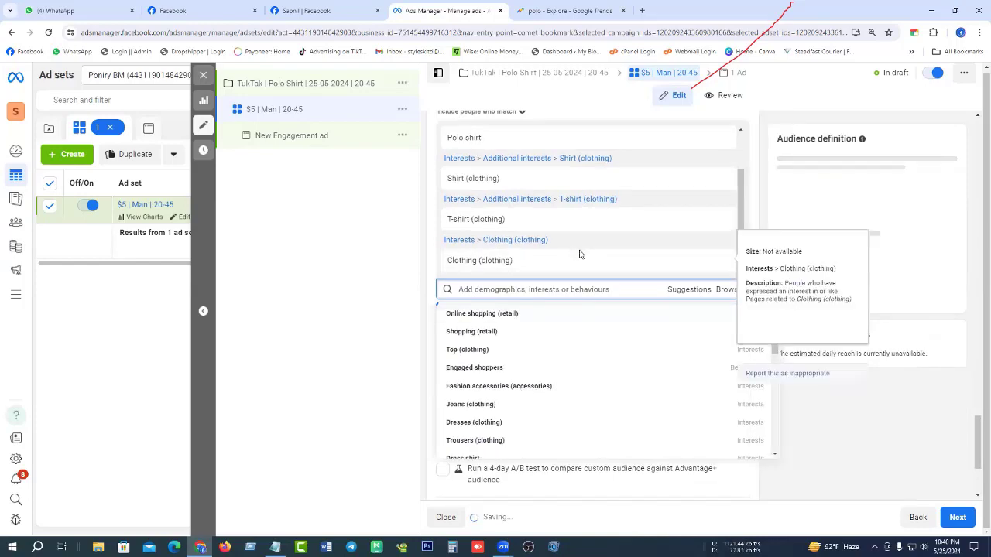
Add Engaged shoppers, Online shopping (retail), Shopping (retail), Top (clothing) and Fashion accessories (accessories) to the detailed targeting.
scroll(630, 232, down, 2)
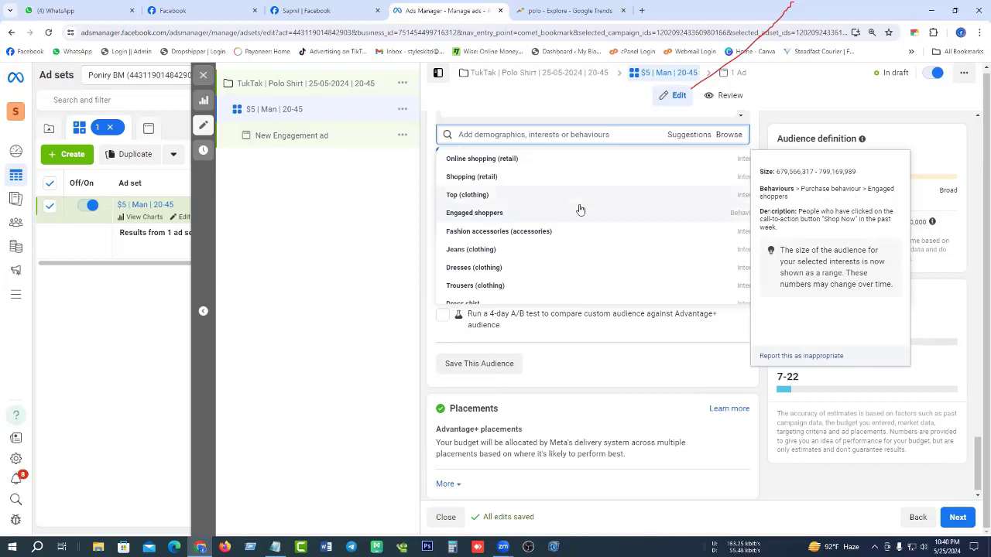
click(517, 218)
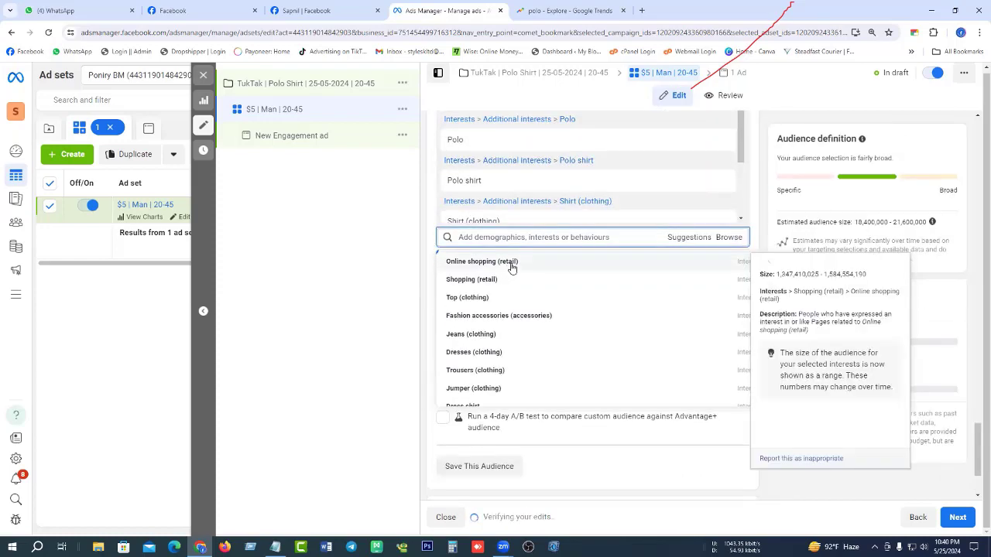
click(510, 263)
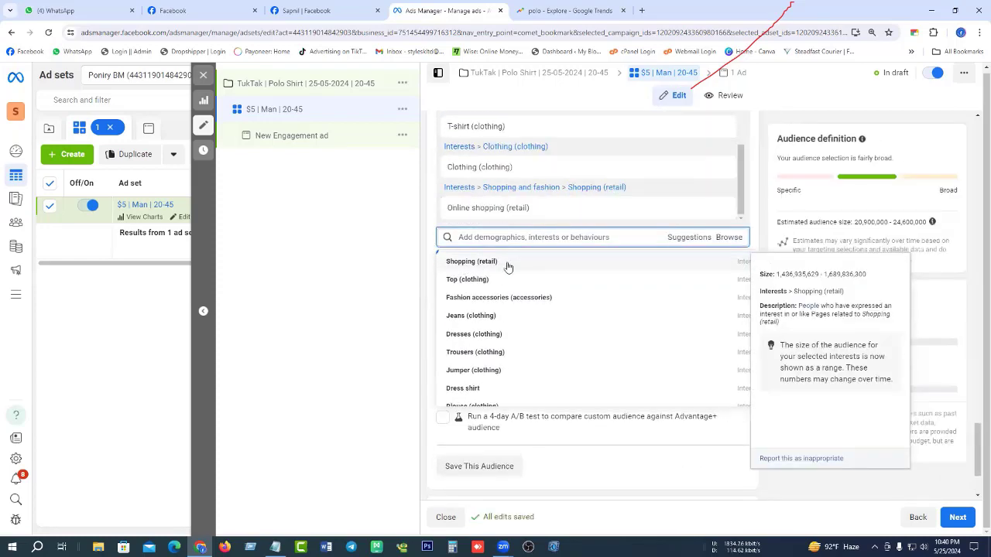
click(509, 266)
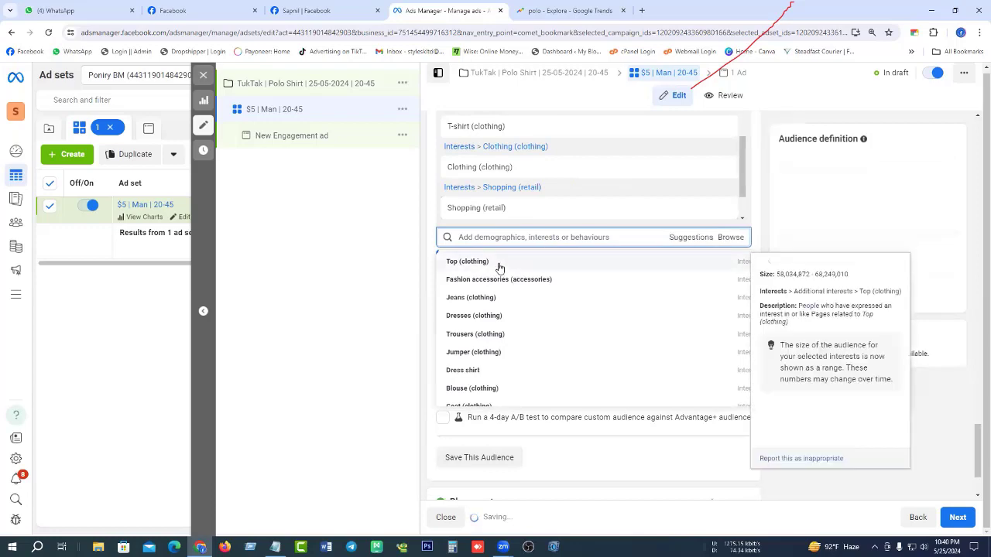
click(500, 264)
click(534, 262)
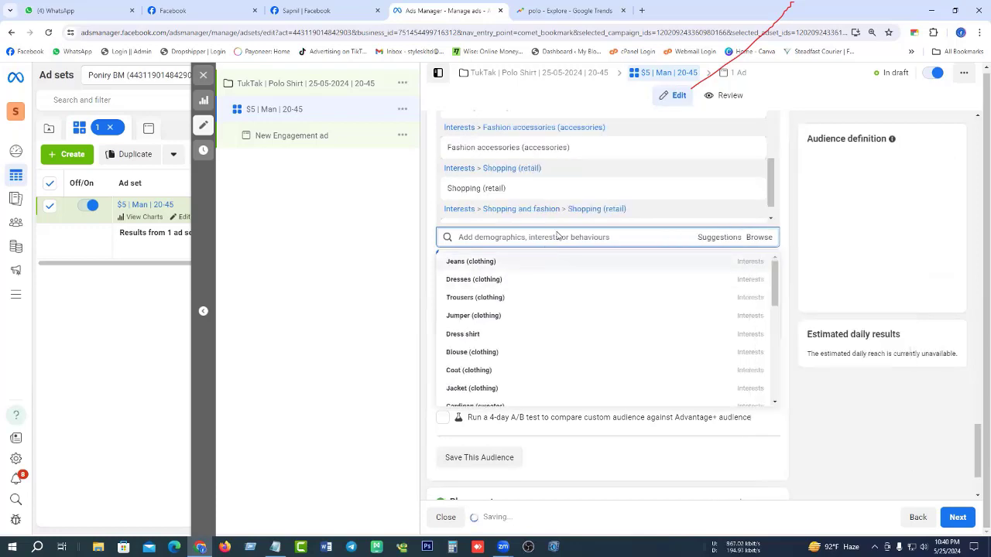
Add the Dresses (clothing) and Party dress (clothing) interests from the detailed targeting suggestions.
scroll(524, 287, down, 2)
scroll(524, 287, up, 3)
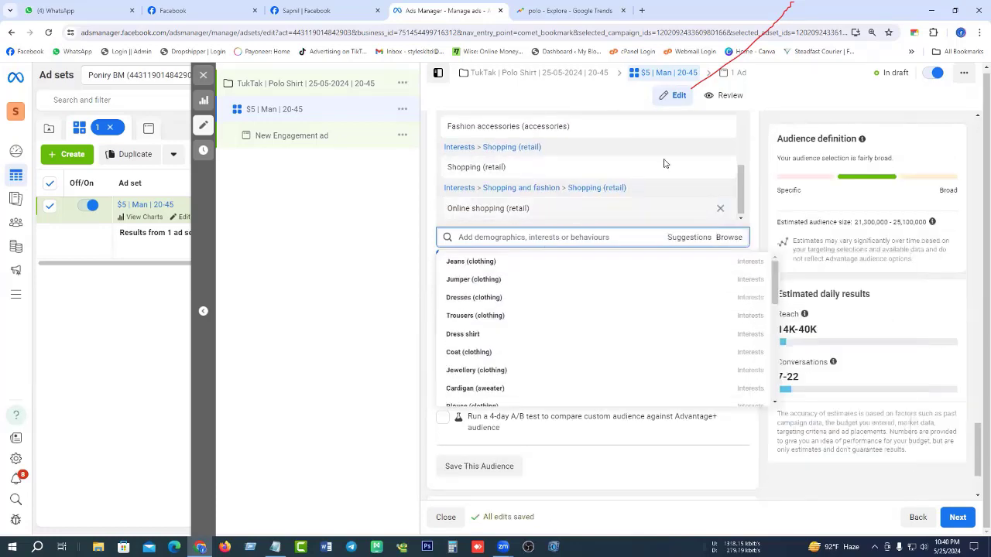
scroll(663, 162, down, 2)
scroll(546, 203, up, 1)
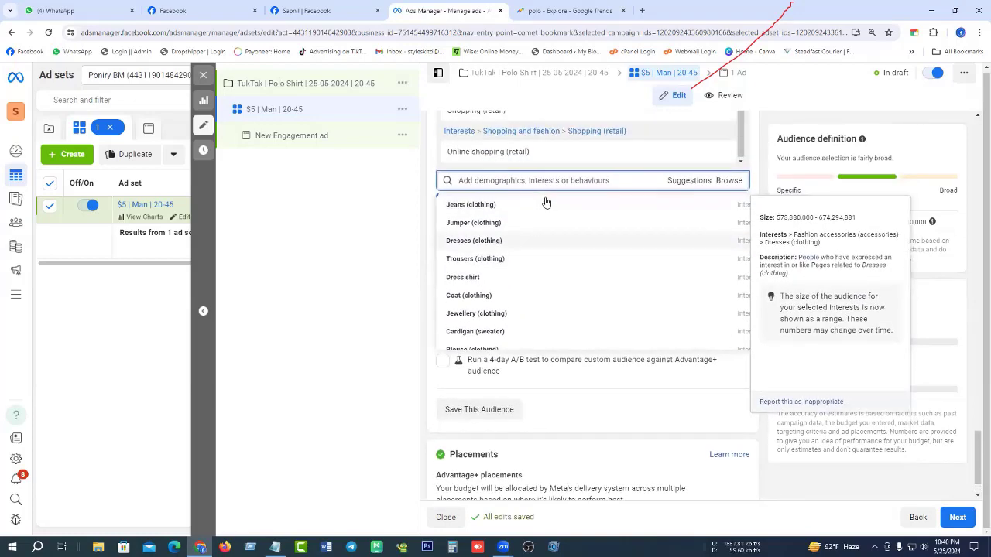
click(504, 241)
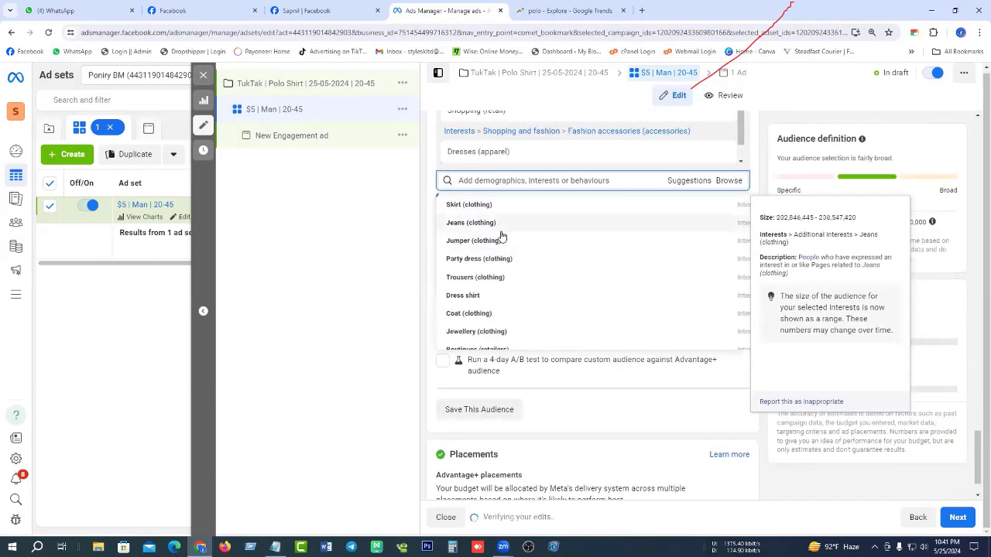
click(525, 264)
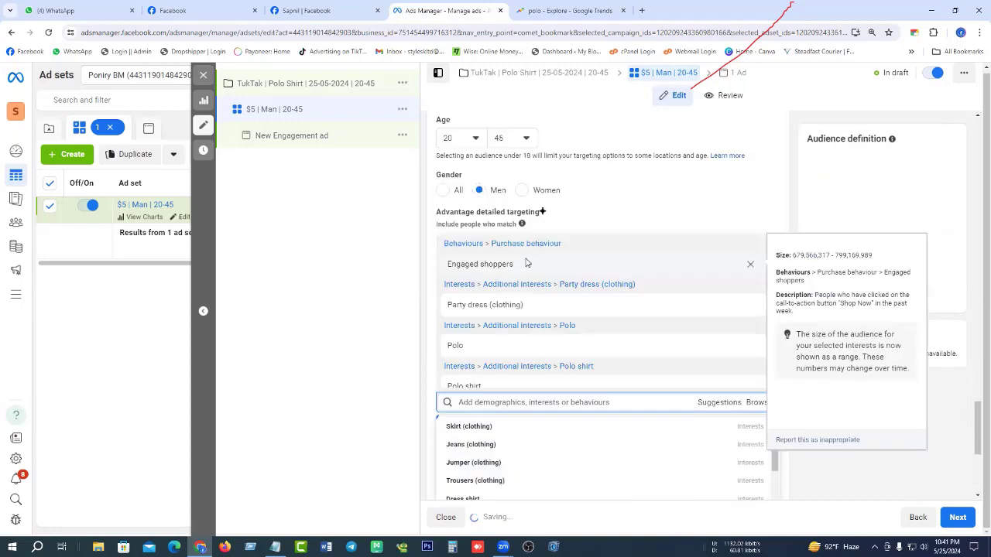
Add the Wedding dress (weddings) and Dress shirt interests to the detailed targeting.
scroll(602, 232, down, 5)
scroll(535, 205, up, 1)
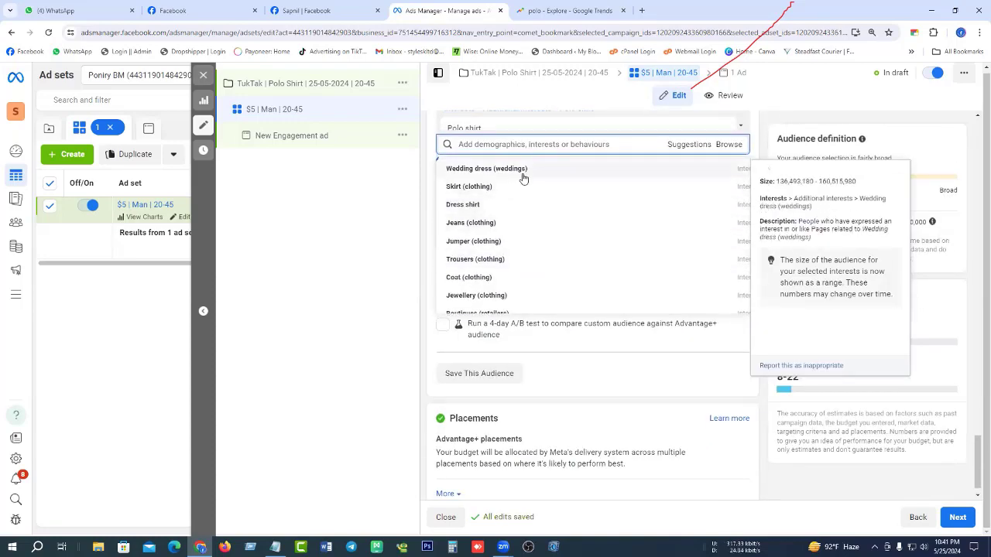
click(524, 179)
scroll(571, 221, down, 1)
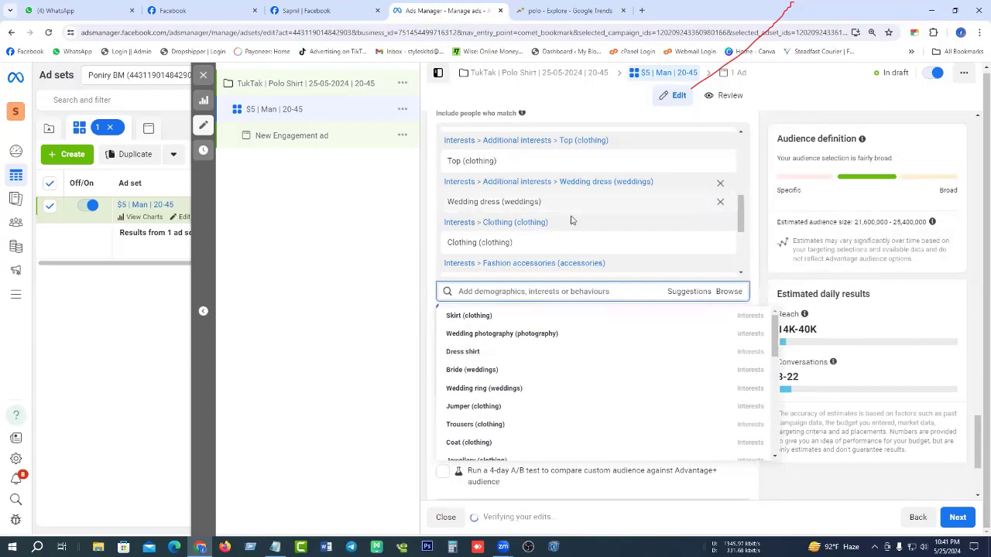
scroll(571, 220, down, 5)
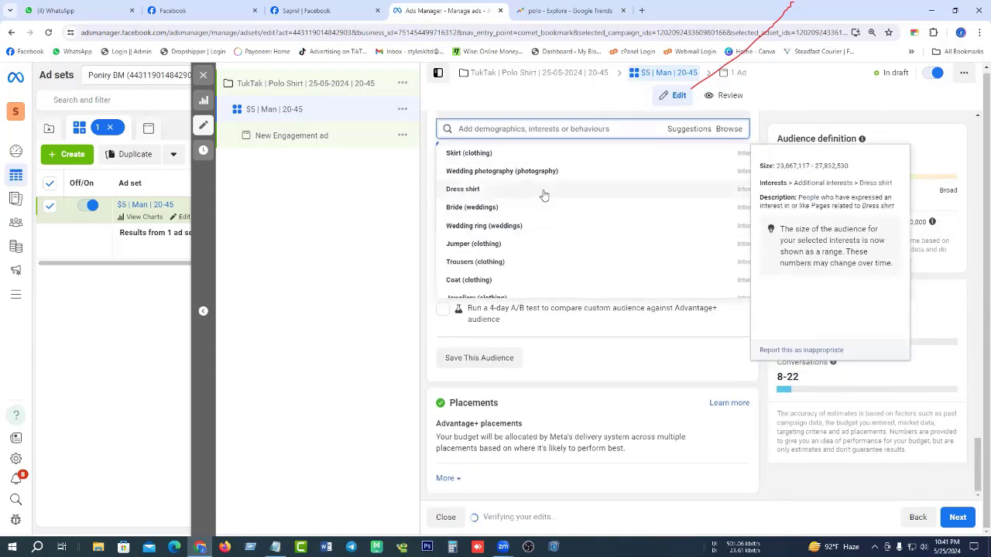
scroll(545, 195, down, 1)
scroll(542, 193, up, 1)
click(483, 191)
Look through the remaining detailed targeting suggestions and close the suggestion list.
scroll(542, 209, down, 3)
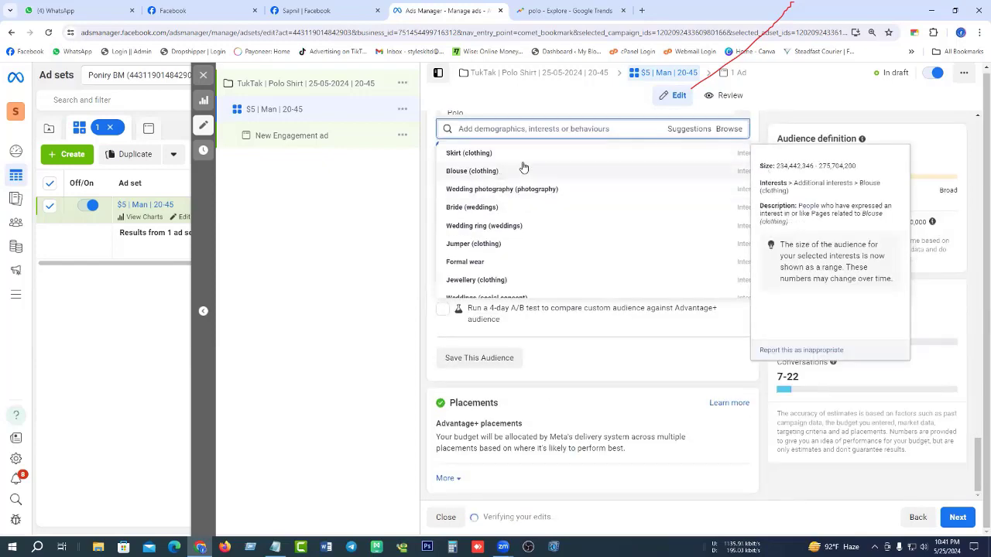
scroll(521, 209, down, 3)
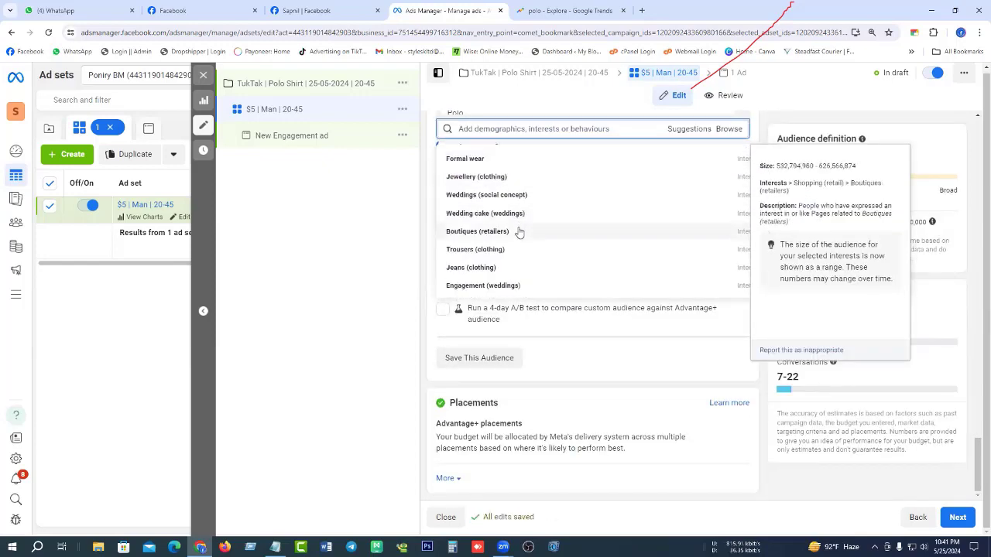
scroll(519, 232, down, 1)
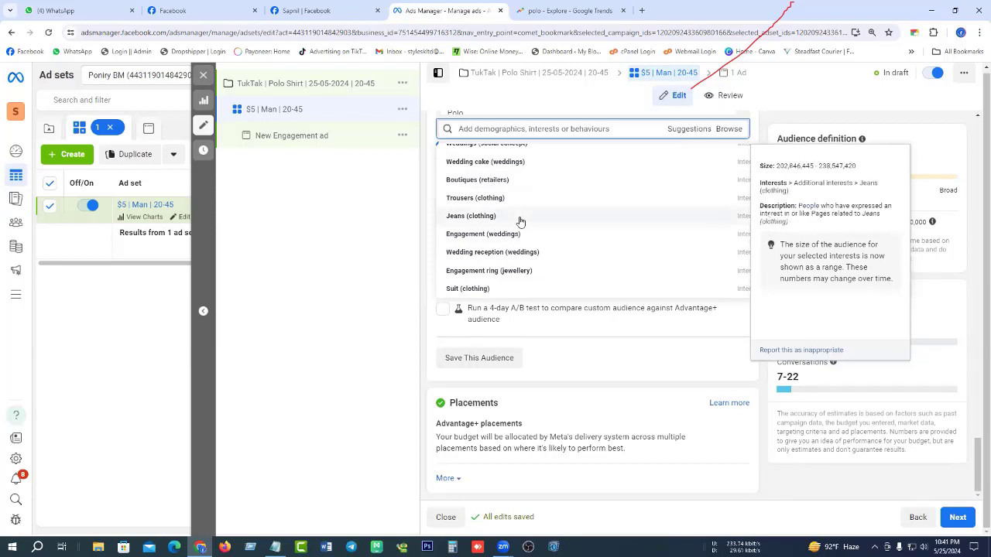
scroll(520, 223, down, 3)
scroll(520, 222, down, 1)
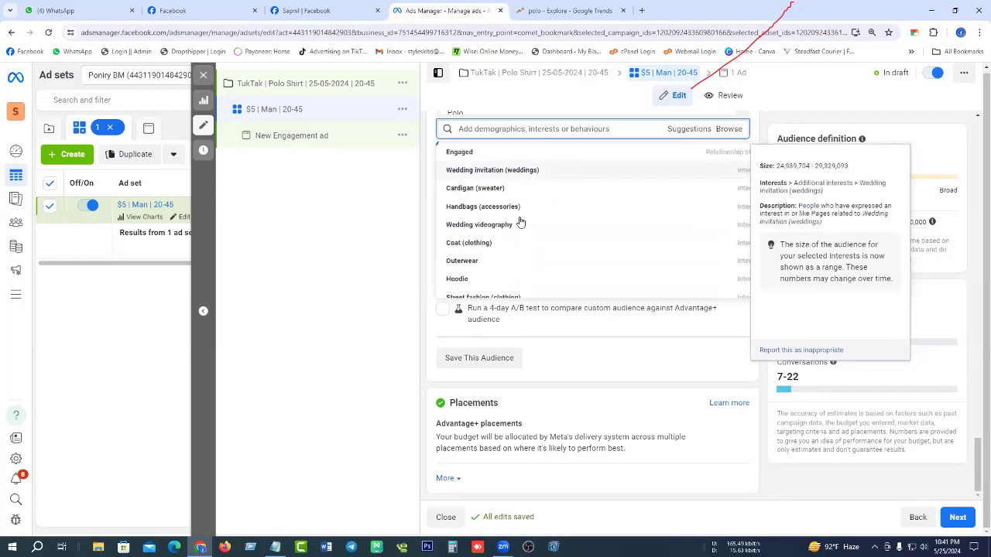
scroll(521, 223, down, 1)
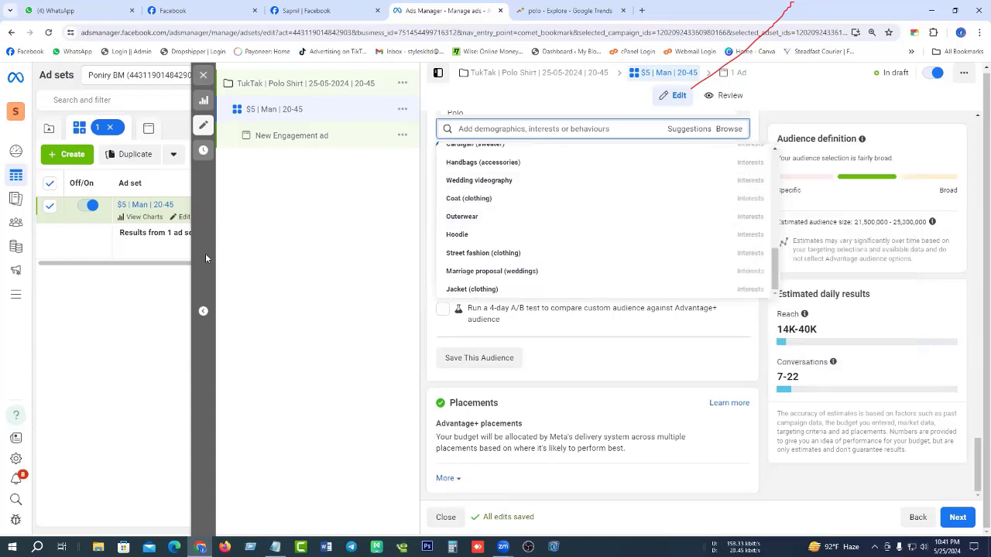
click(332, 239)
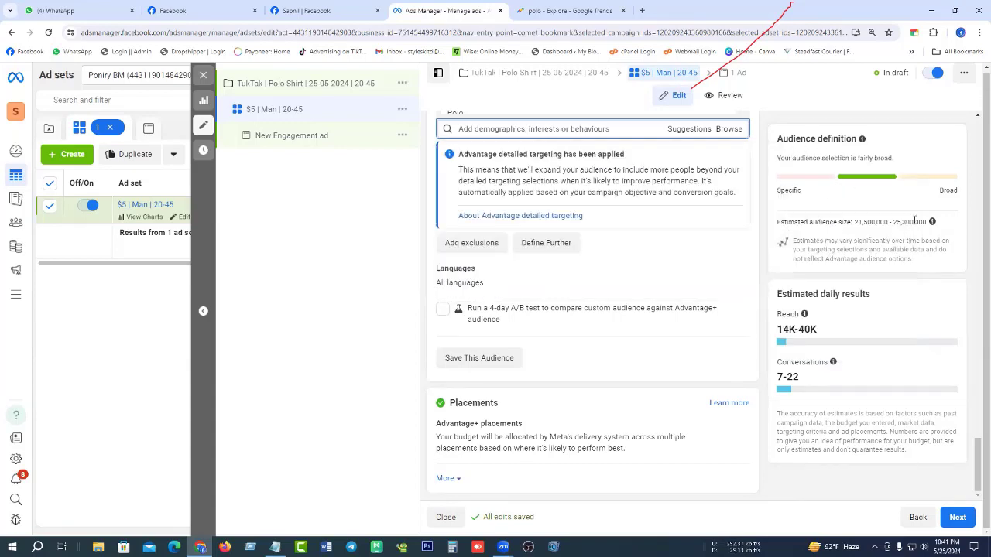
Examine the estimated audience size range in the audience definition.
mouse_move(856, 222)
mouse_down()
mouse_move(885, 223)
mouse_move(858, 223)
mouse_up()
click(887, 224)
click(861, 223)
drag(887, 222, 858, 222)
click(858, 222)
drag(856, 222, 892, 222)
click(865, 251)
Open the ad set's placements for editing and switch them from Advantage+ to manual placements.
click(732, 425)
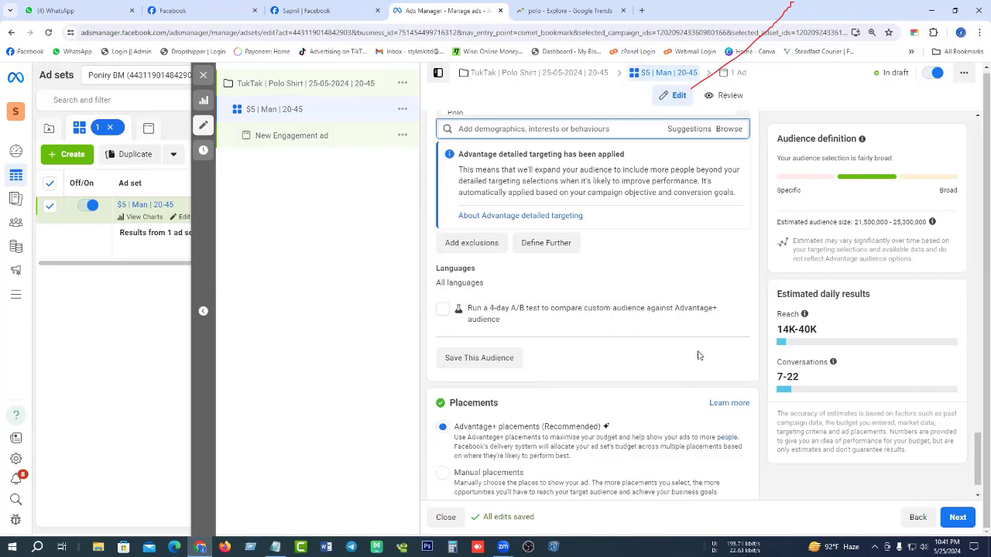
scroll(694, 307, down, 1)
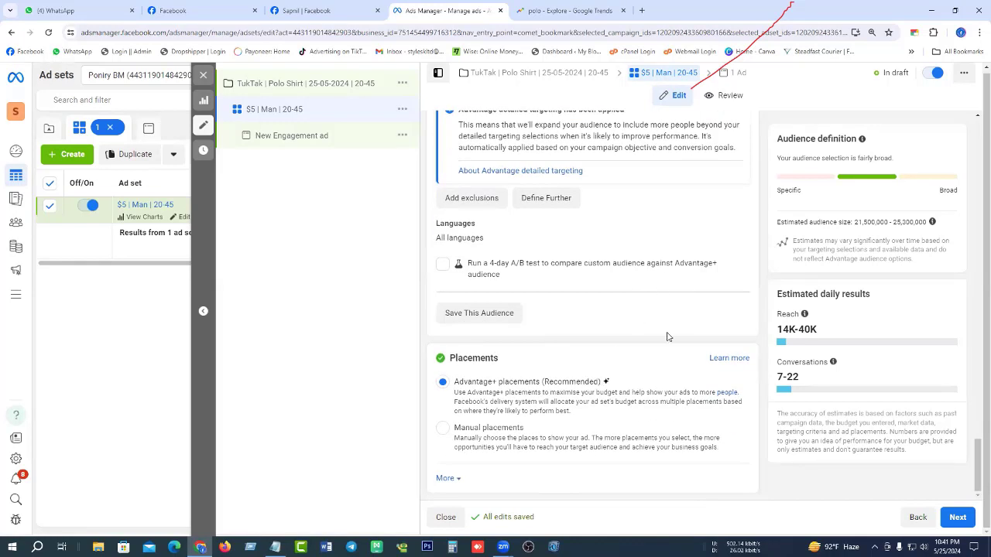
click(441, 382)
click(443, 430)
scroll(676, 352, down, 3)
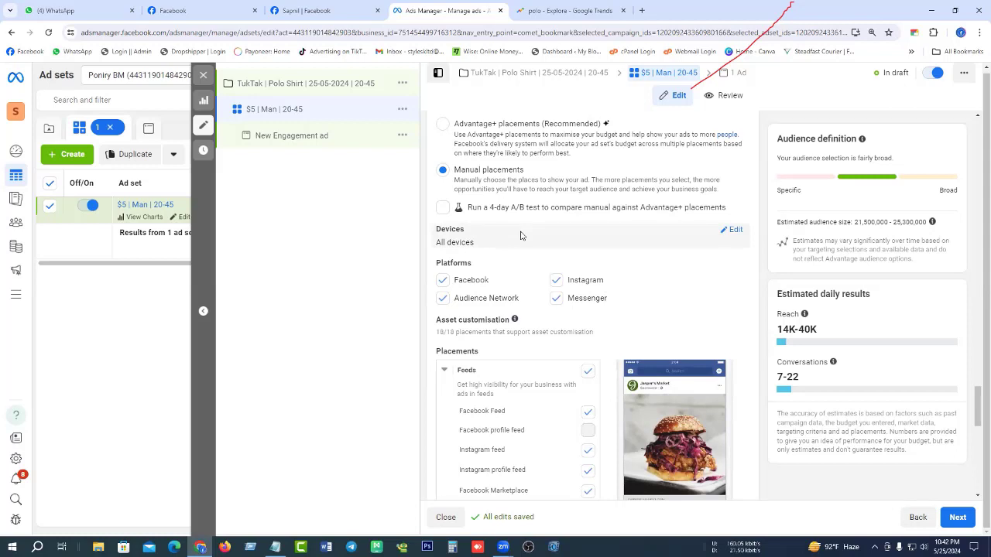
Check which device types are included for the manual placements without changing the selection.
click(731, 231)
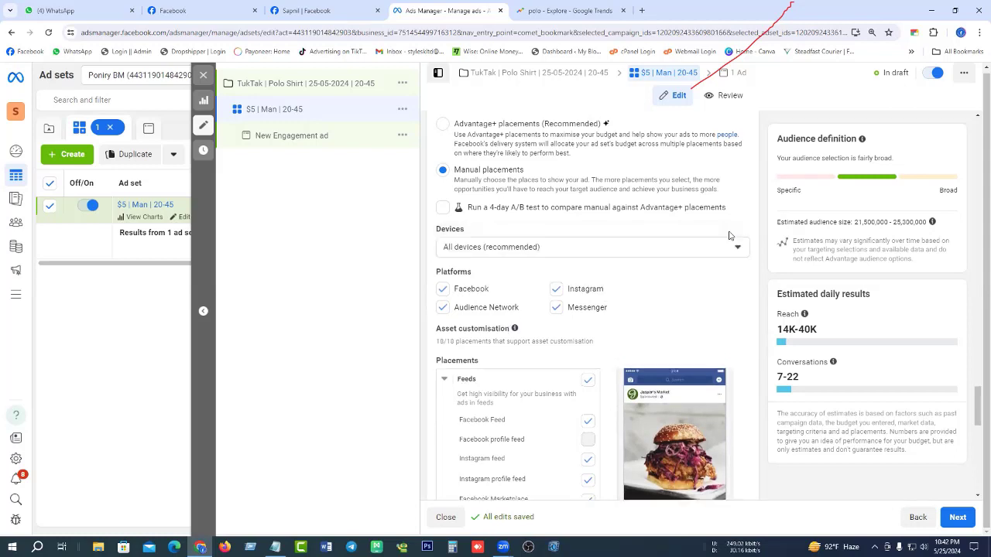
click(663, 247)
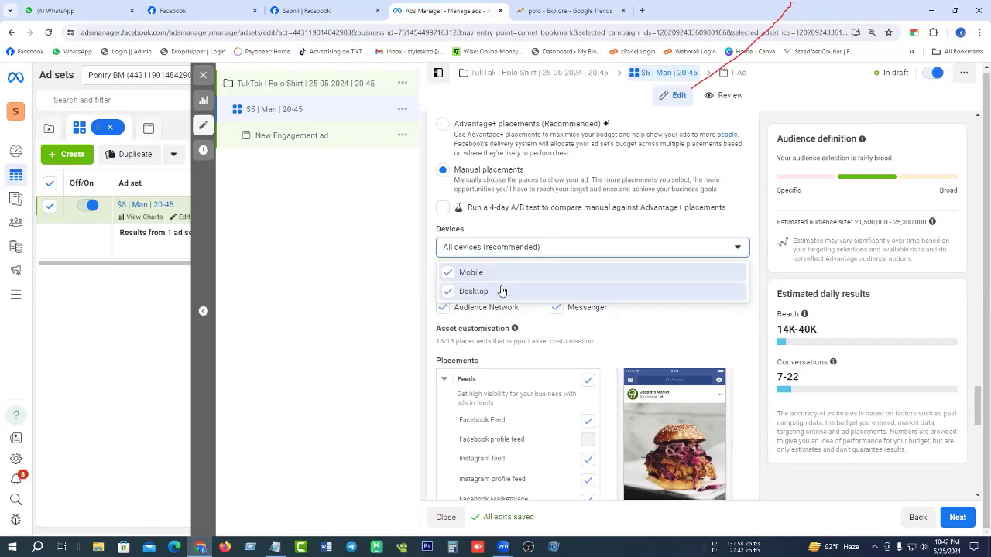
click(424, 223)
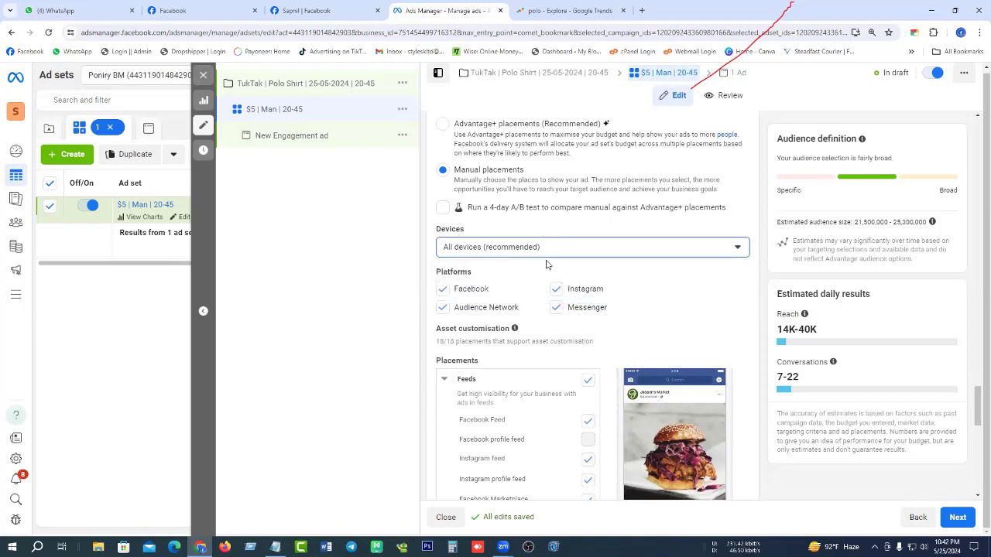
Check the number of placements supporting asset customisation and exclude Instagram from the ad platforms.
scroll(542, 263, down, 1)
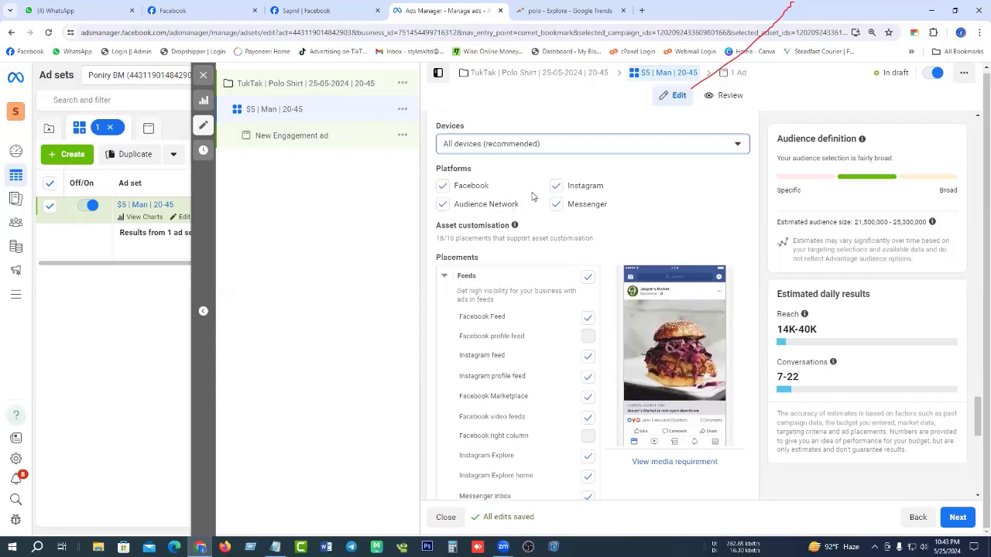
drag(436, 240, 497, 238)
click(497, 238)
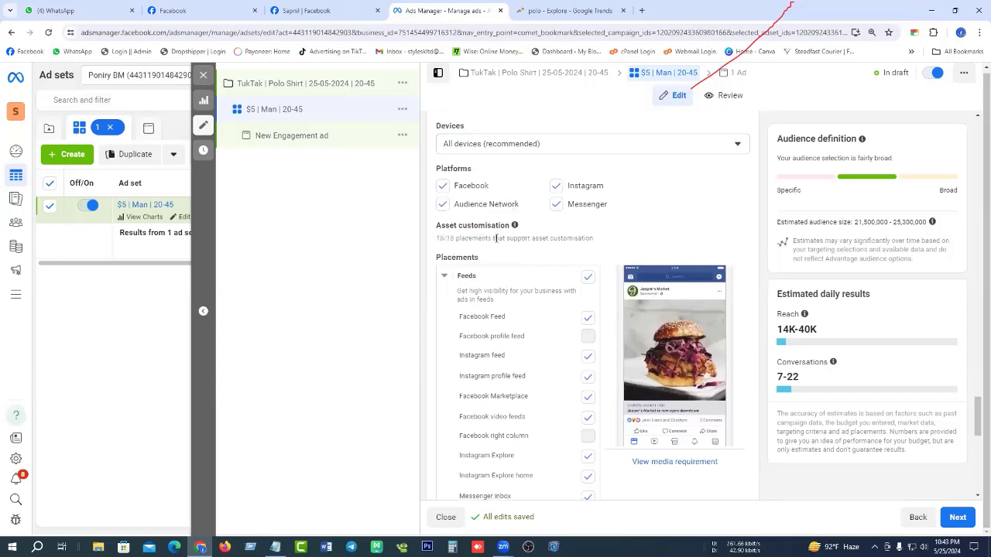
drag(437, 238, 462, 238)
click(462, 238)
click(555, 187)
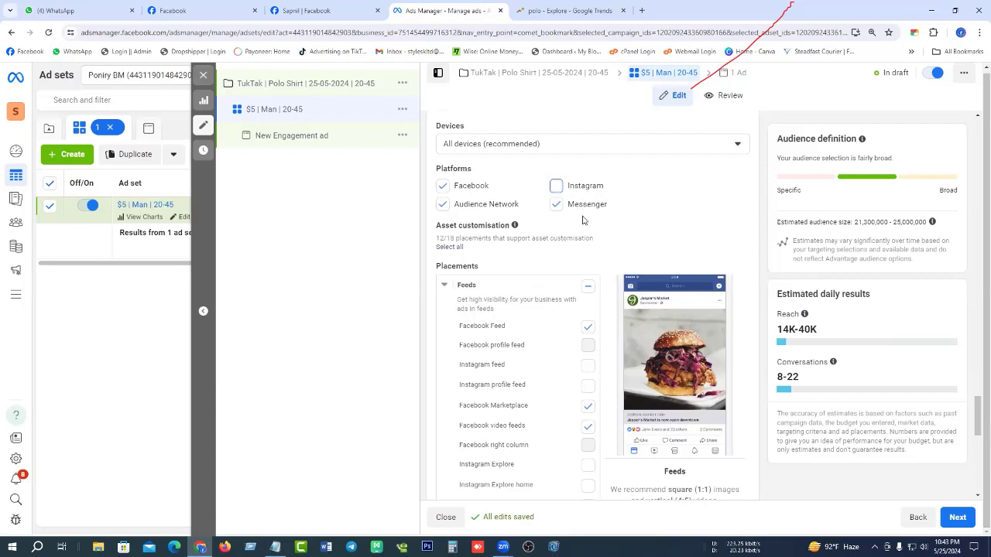
Check the feed placements and exclude Facebook Stories and Messenger Stories from the ad set's manual placements.
scroll(589, 228, down, 2)
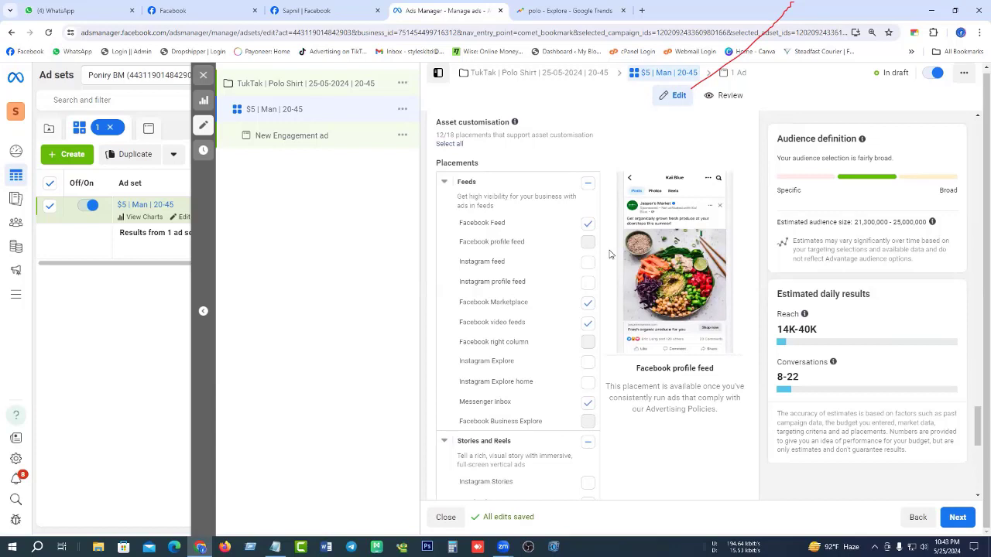
scroll(609, 255, down, 1)
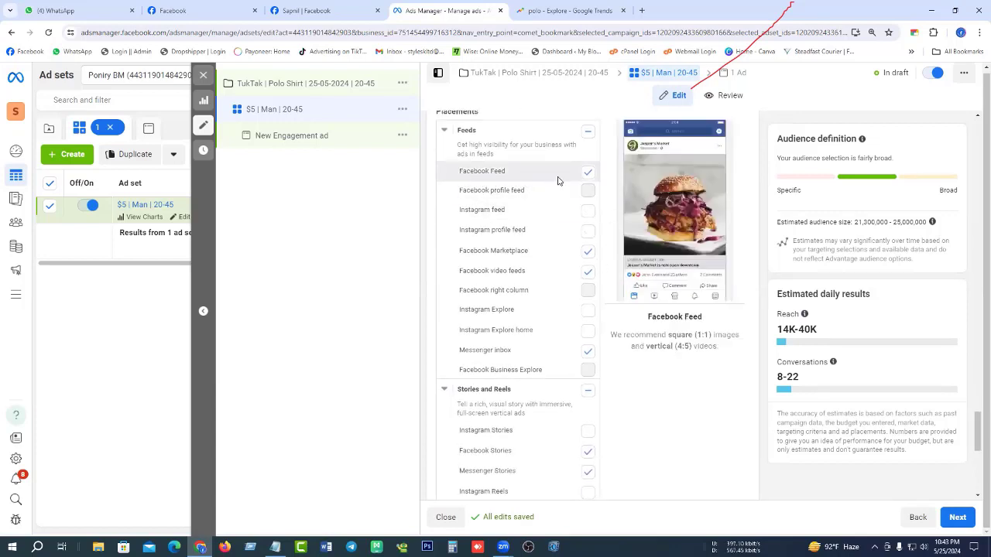
click(588, 252)
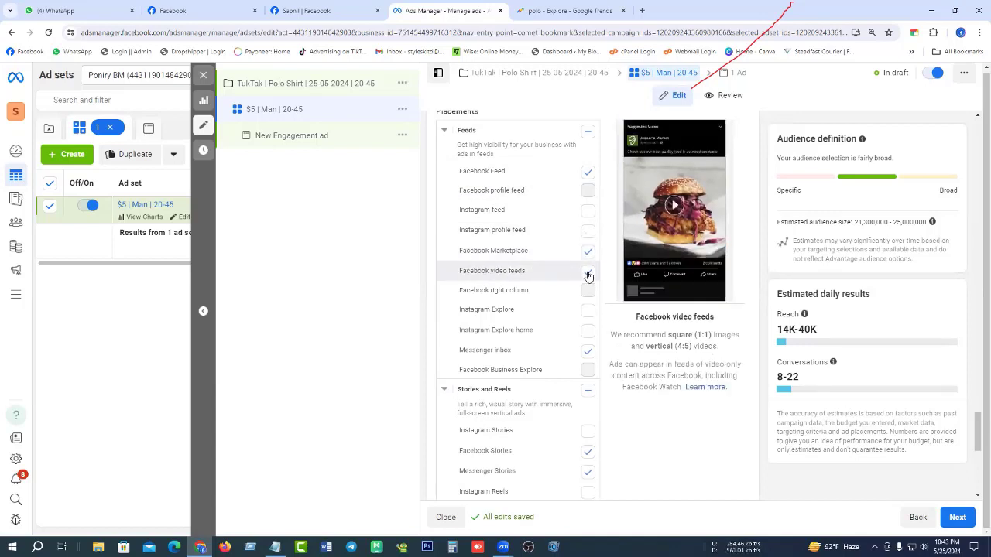
scroll(570, 276, down, 1)
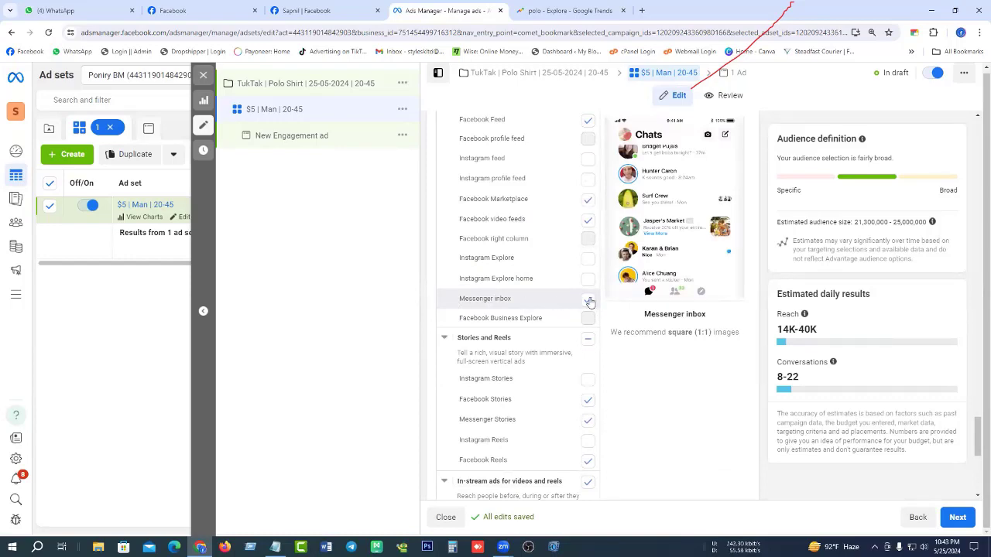
scroll(587, 232, down, 3)
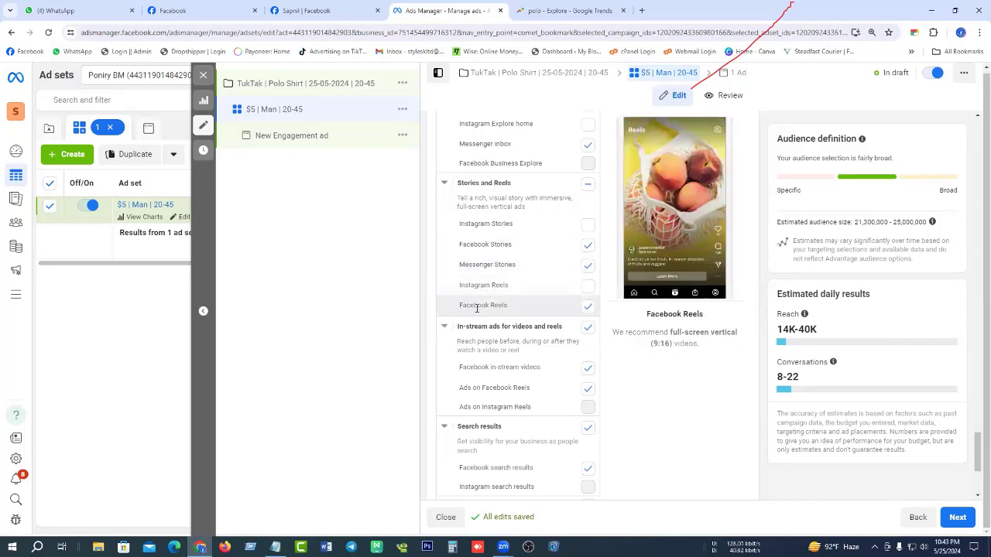
click(588, 245)
scroll(554, 240, down, 3)
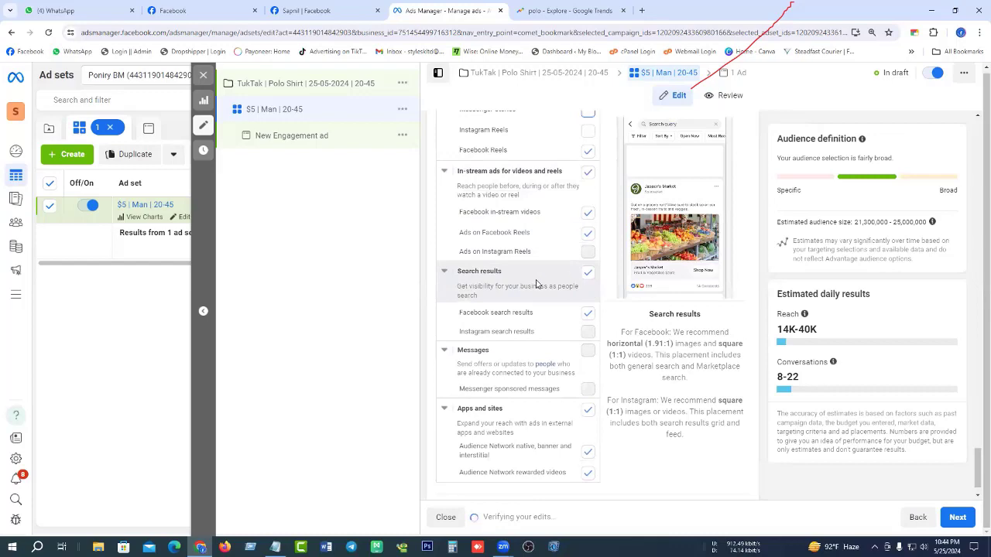
Exclude all in-stream ads for videos and reels and all apps and sites placements, and review the remaining selection.
click(589, 173)
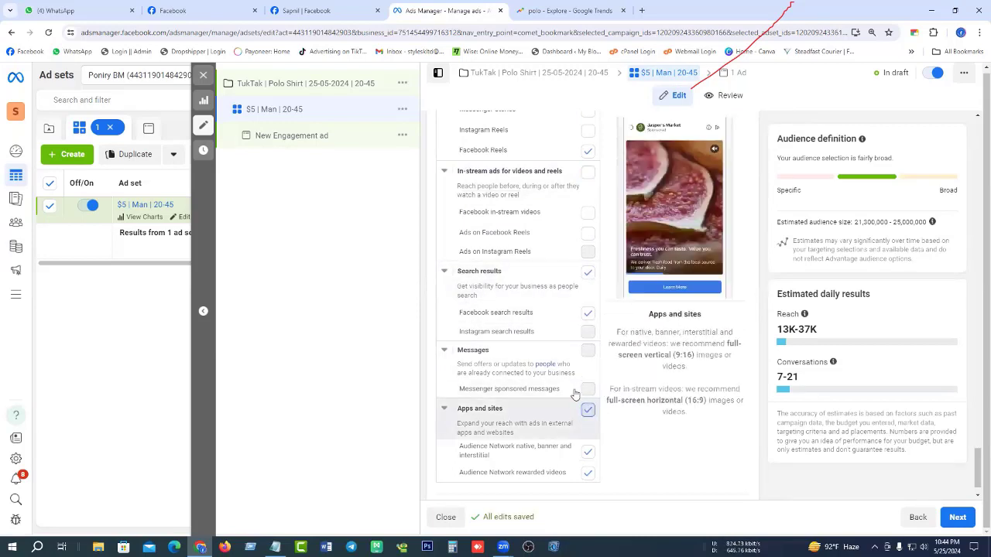
click(588, 410)
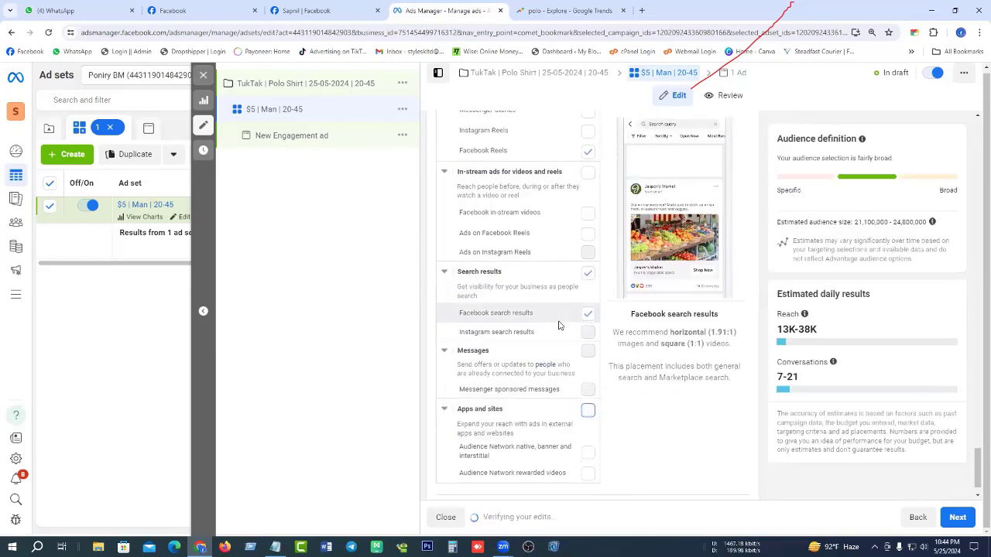
scroll(559, 325, up, 2)
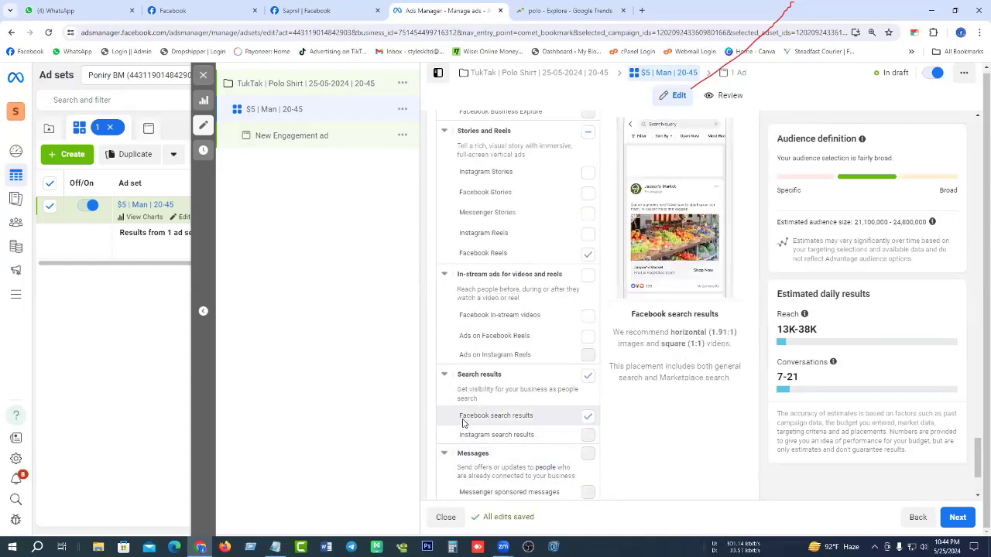
scroll(485, 308, up, 1)
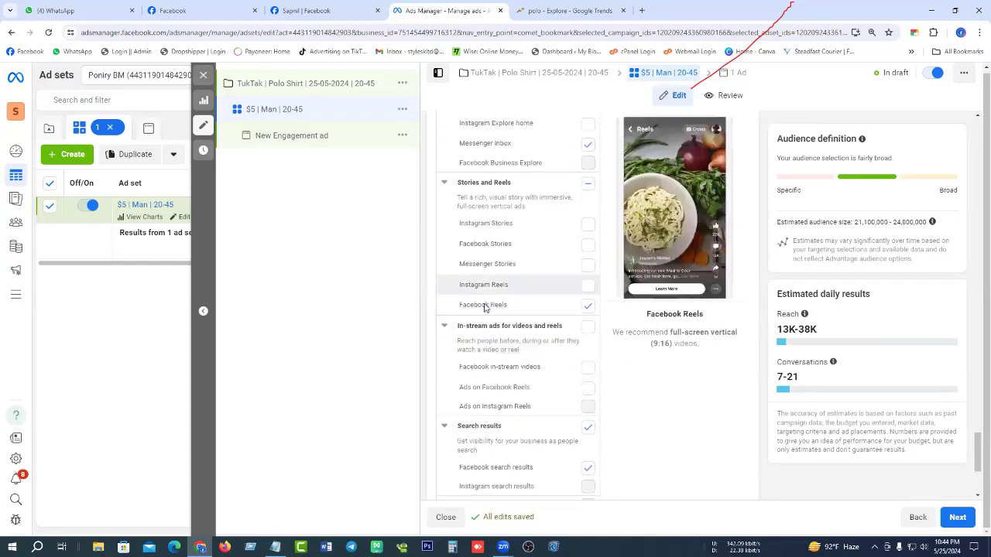
scroll(567, 302, up, 3)
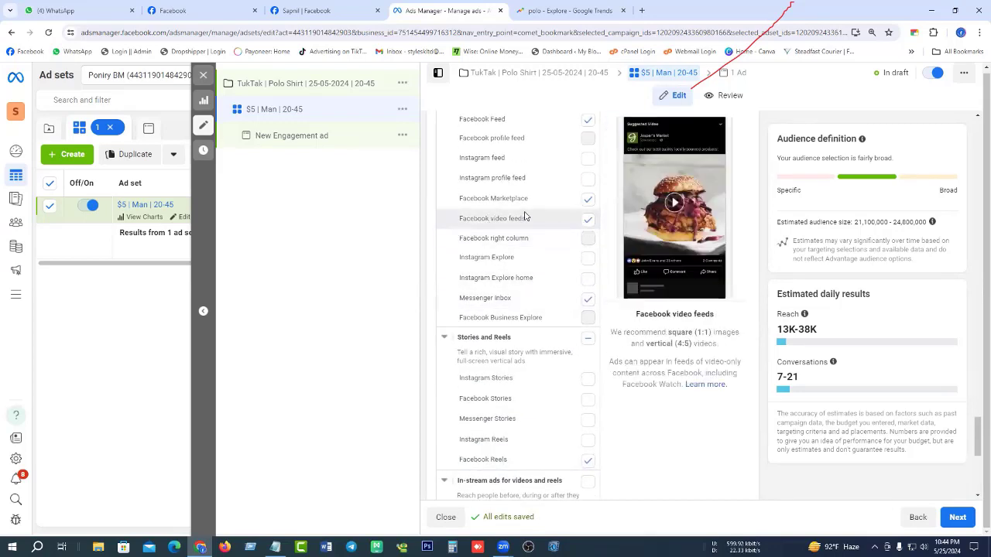
scroll(564, 217, up, 2)
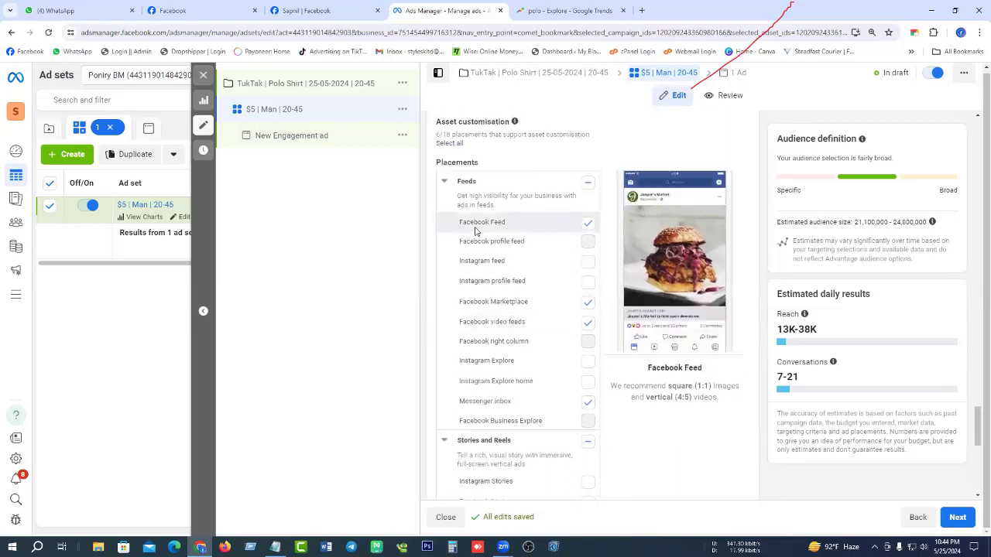
scroll(594, 232, up, 3)
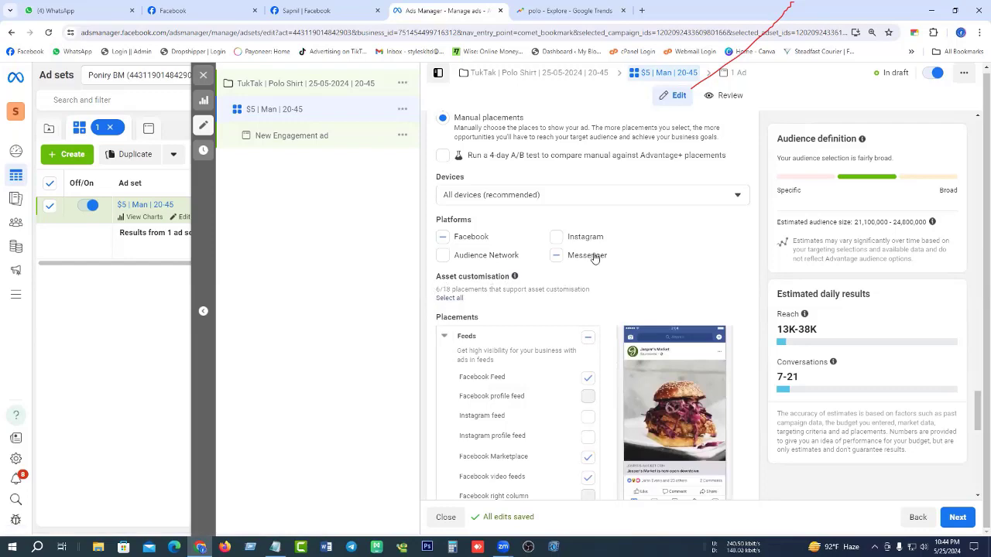
Expand the additional placement settings and check the choices for specific mobile devices and operating systems without changing the selection.
scroll(597, 264, down, 10)
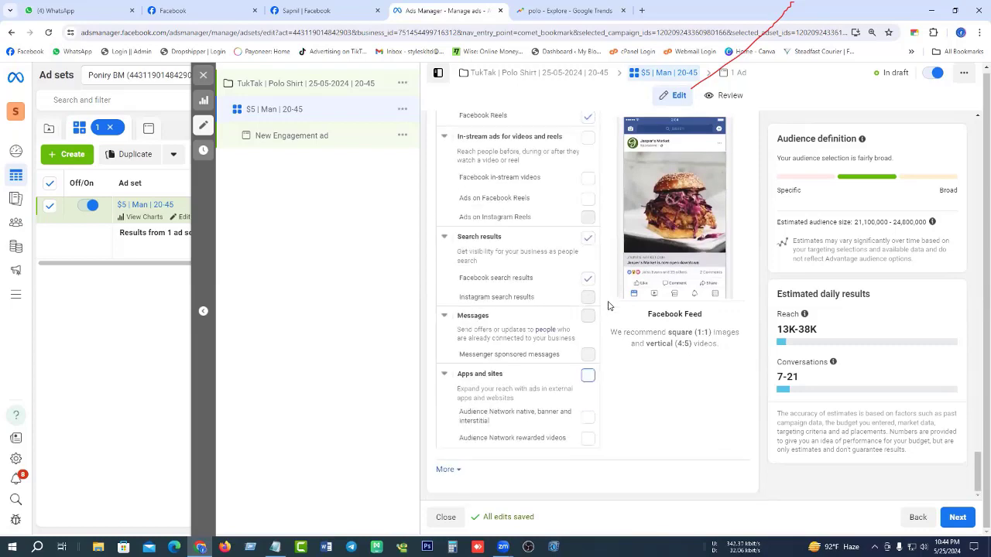
click(447, 469)
scroll(526, 318, down, 5)
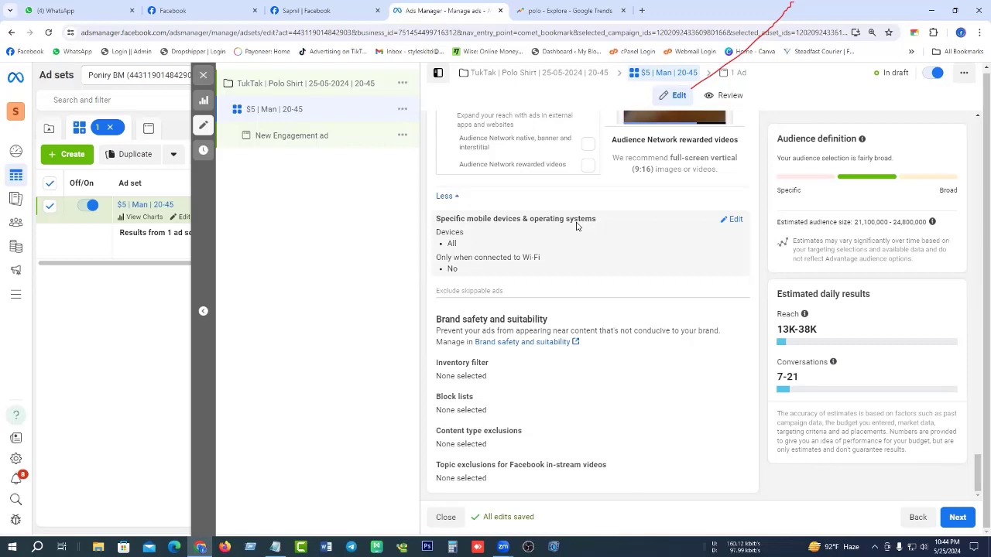
click(731, 220)
click(614, 247)
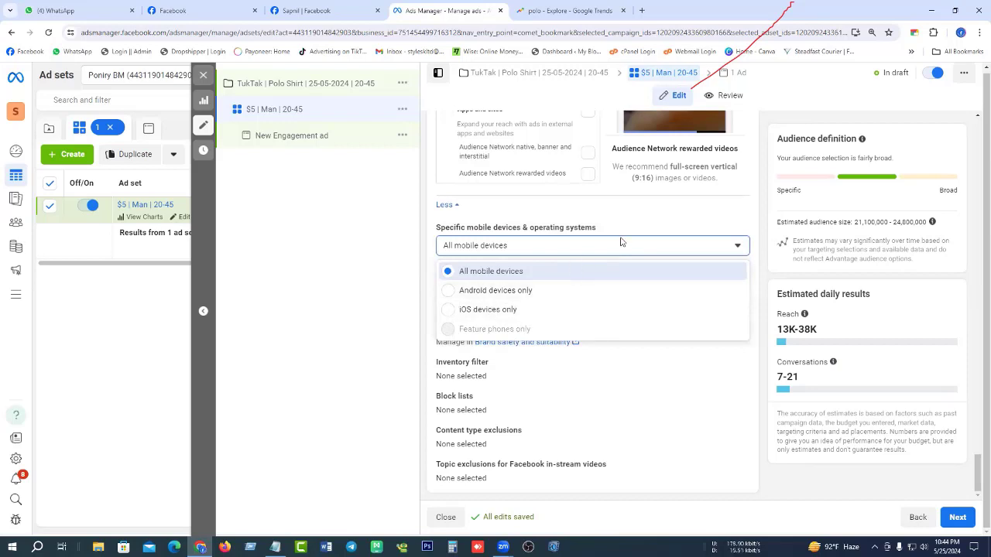
click(428, 242)
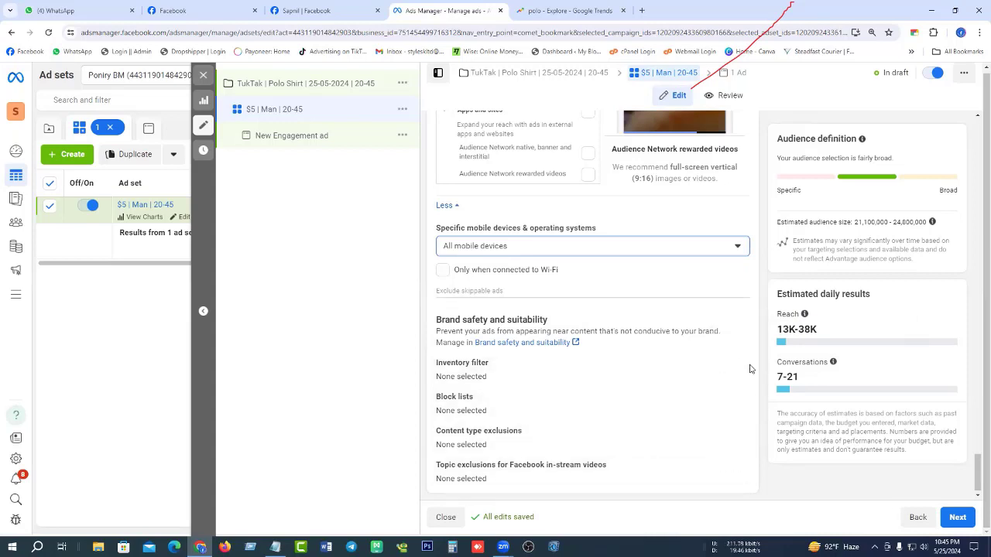
Proceed to the ad level and rename the engagement ad as "$5 | Man | 20-45" to match its ad set.
click(960, 519)
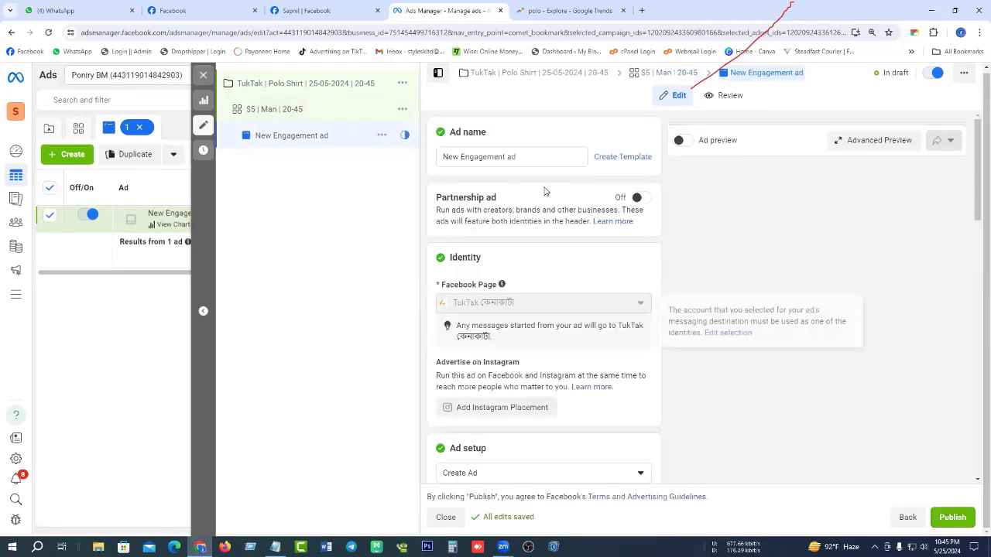
click(262, 111)
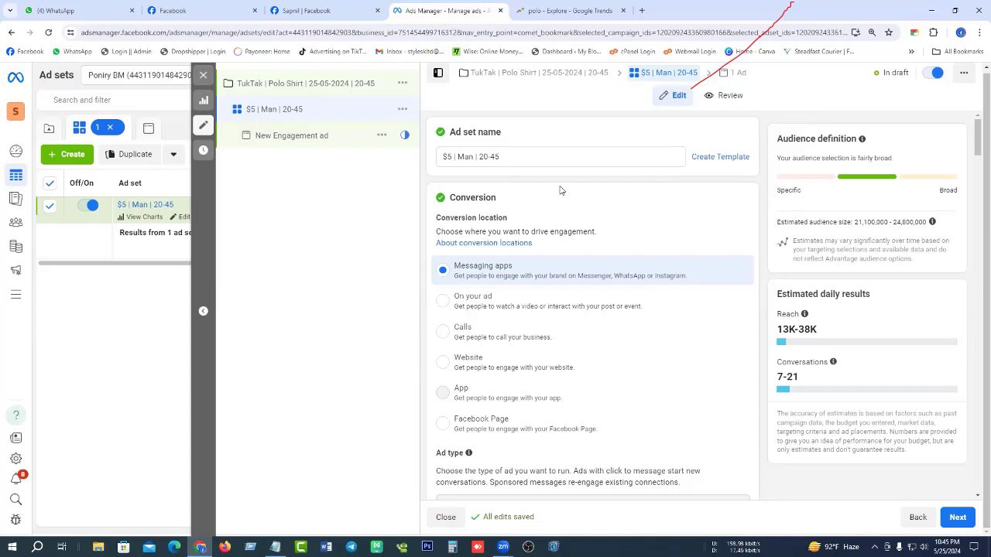
click(304, 139)
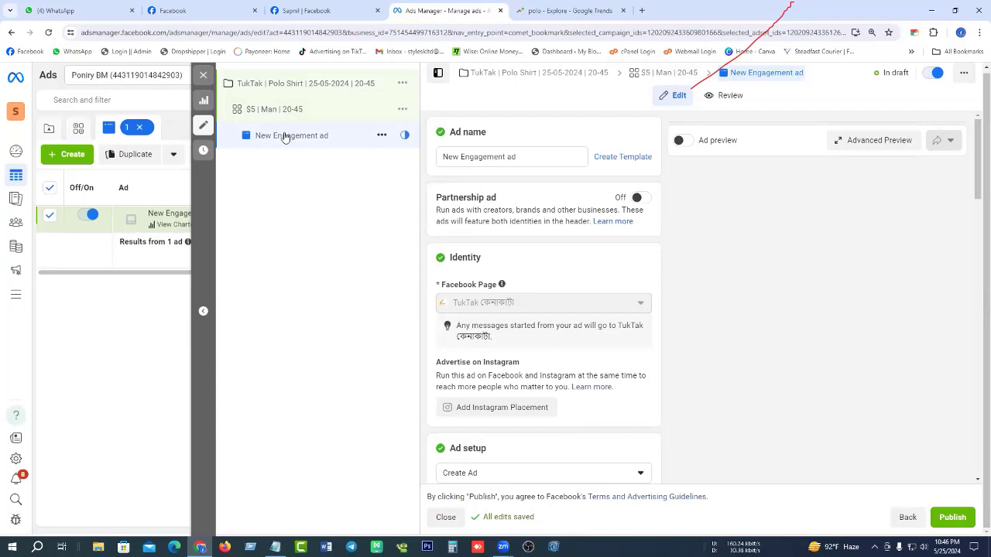
triple_click(474, 156)
text($5 | Man | 20-45)
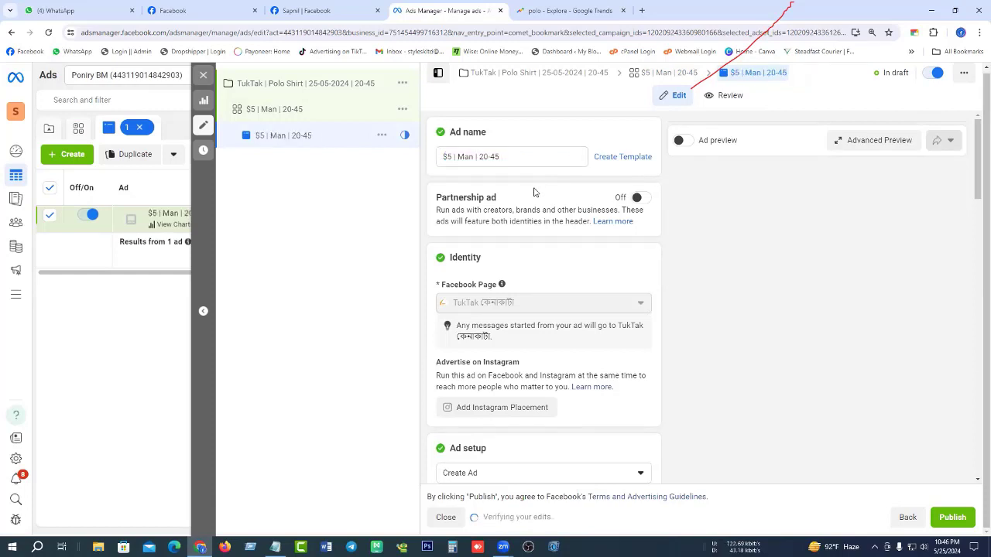
Check which Facebook Page is assigned as the ad's identity.
scroll(533, 191, down, 1)
mouse_move(513, 252)
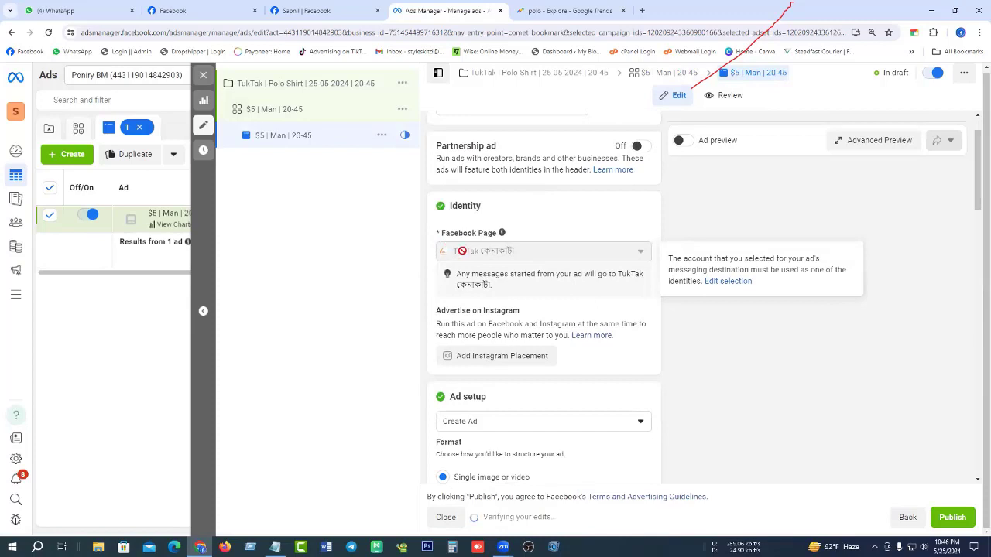
drag(452, 250, 541, 251)
click(543, 251)
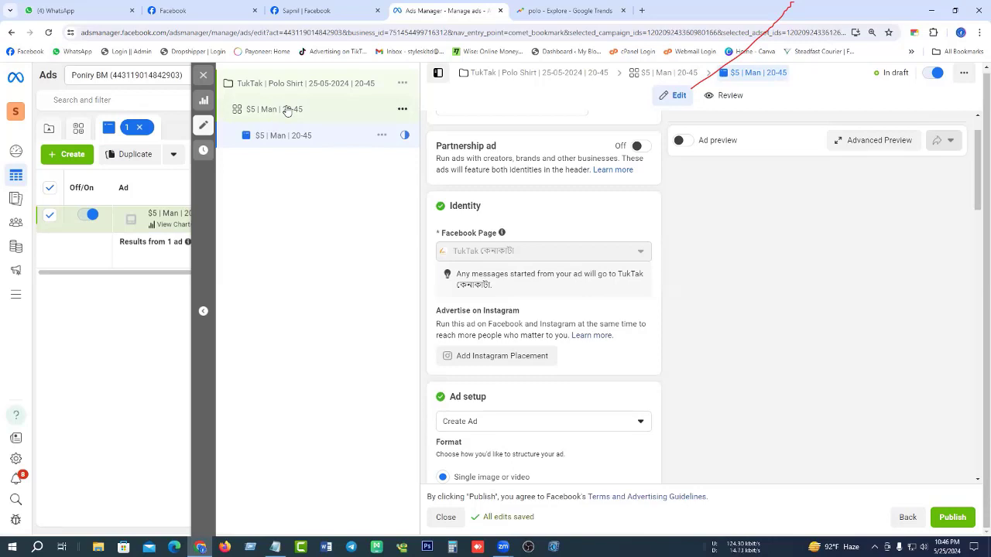
mouse_move(437, 250)
mouse_move(505, 271)
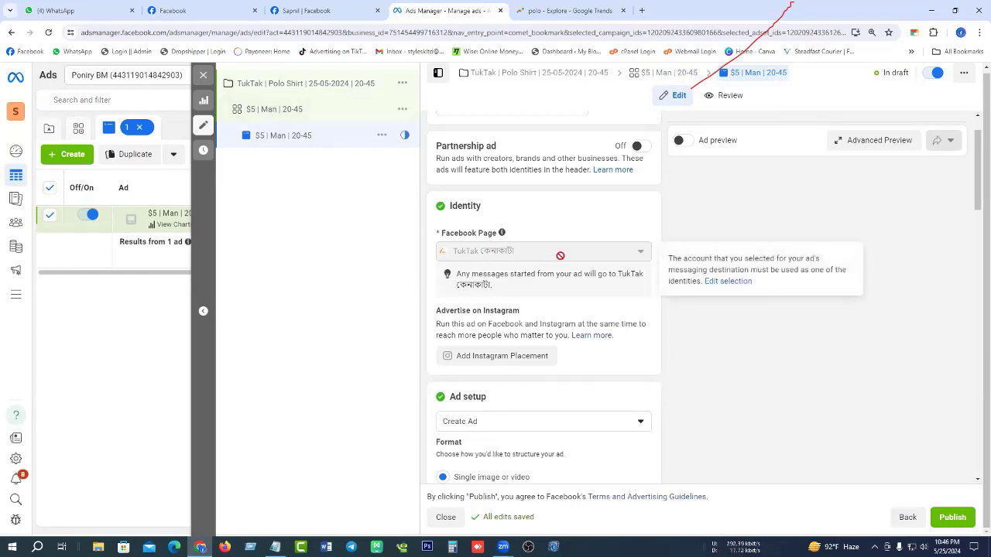
Examine the ad setup choices and the media and primary text fields for creating a new ad.
scroll(560, 256, down, 3)
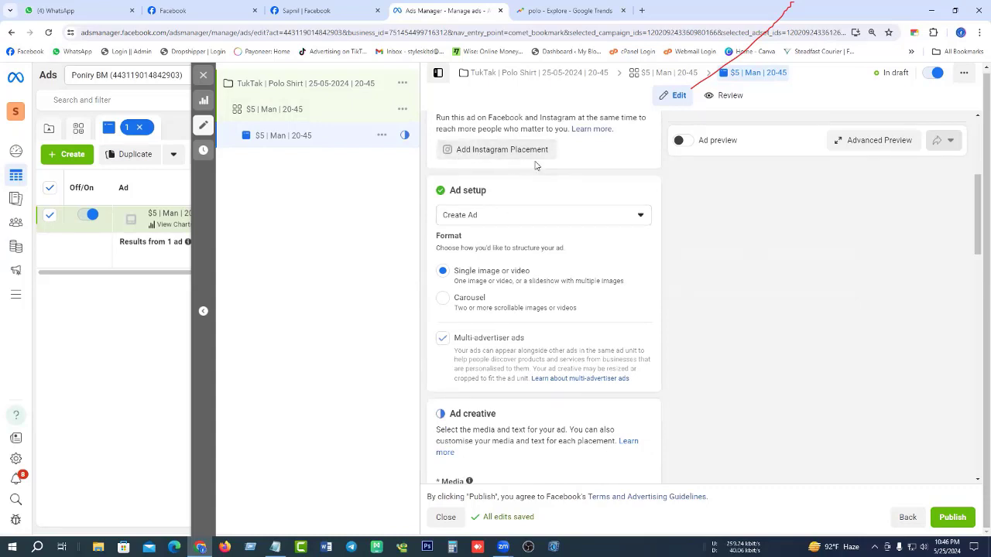
scroll(535, 172, up, 1)
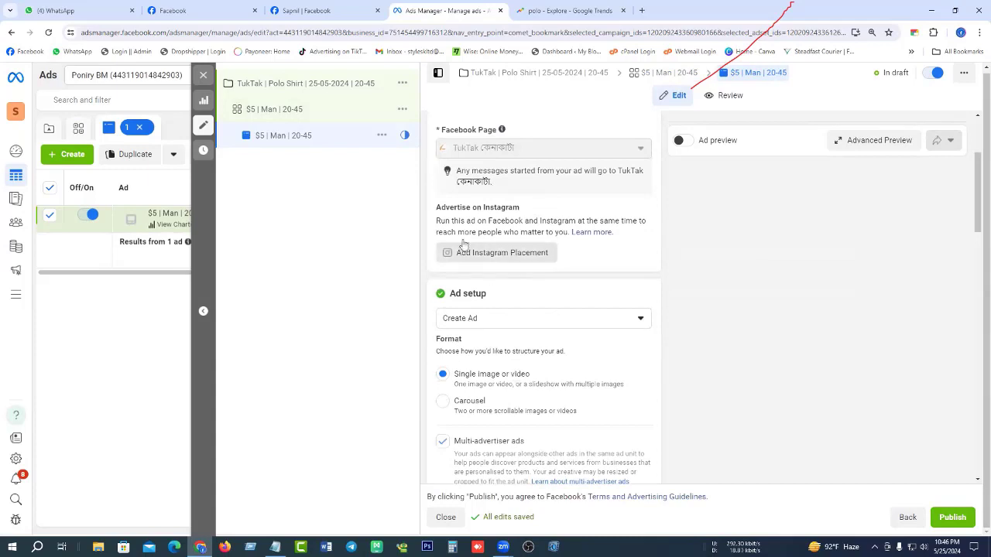
scroll(540, 260, down, 1)
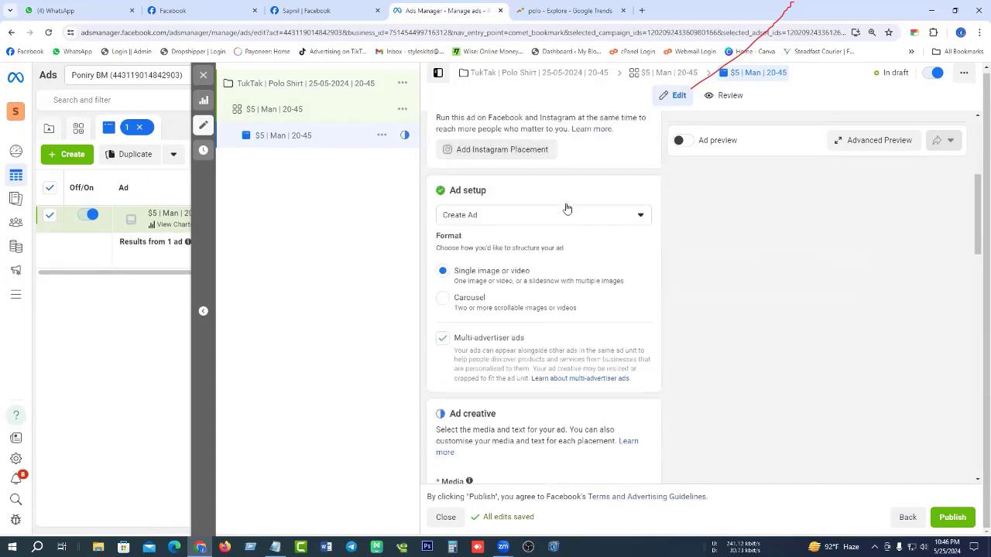
click(564, 216)
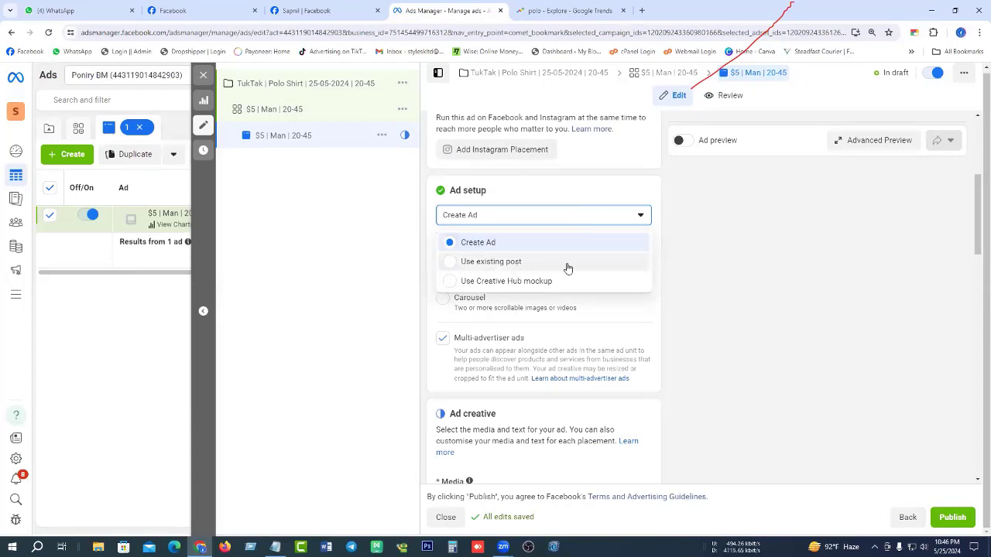
click(539, 194)
scroll(551, 224, down, 3)
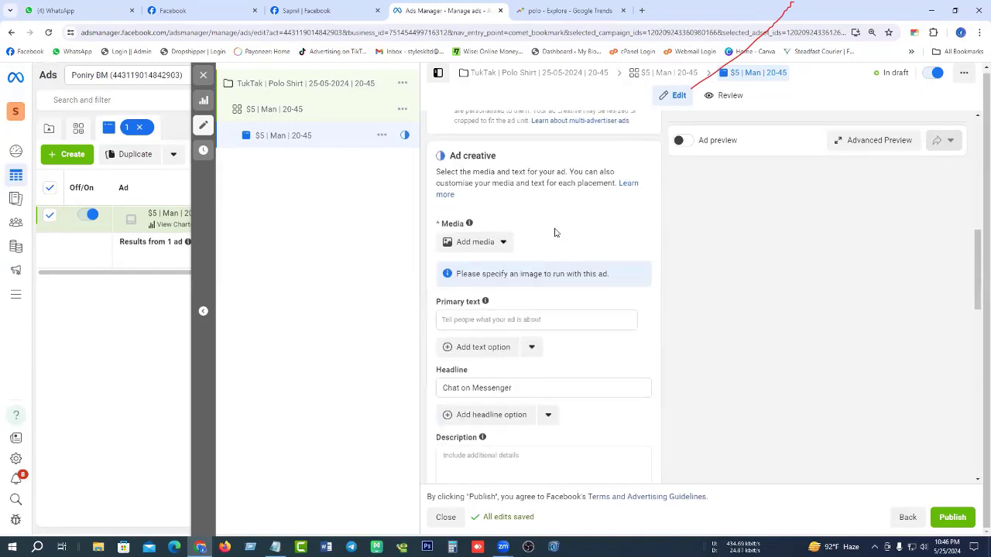
click(522, 323)
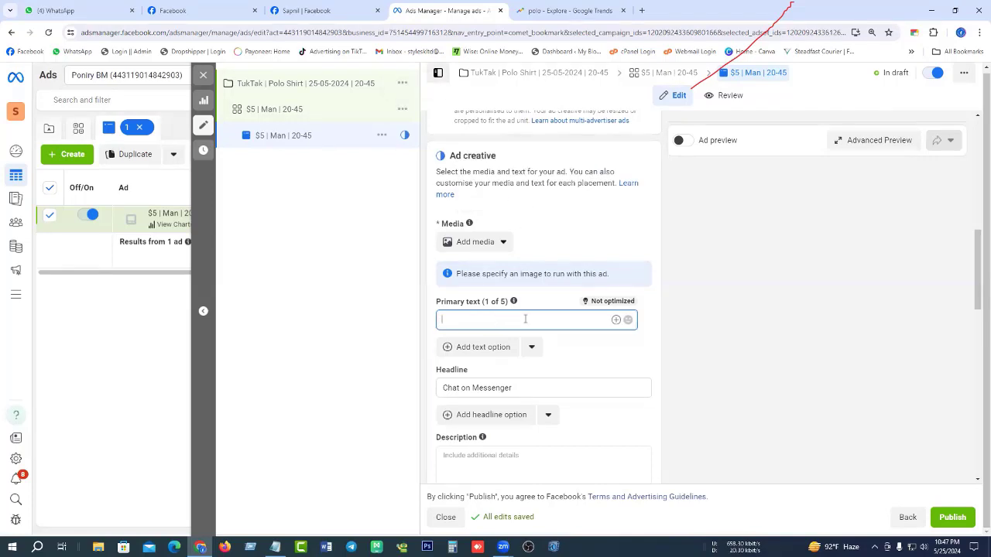
Set the ad setup to use an existing post and bring the ad creative's post selection into view.
scroll(568, 211, up, 2)
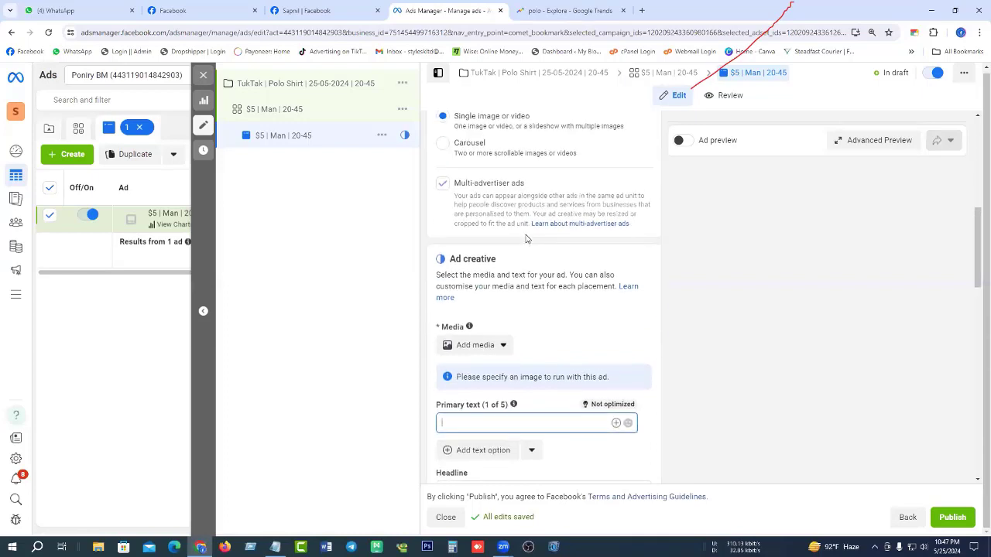
scroll(525, 239, up, 2)
click(513, 166)
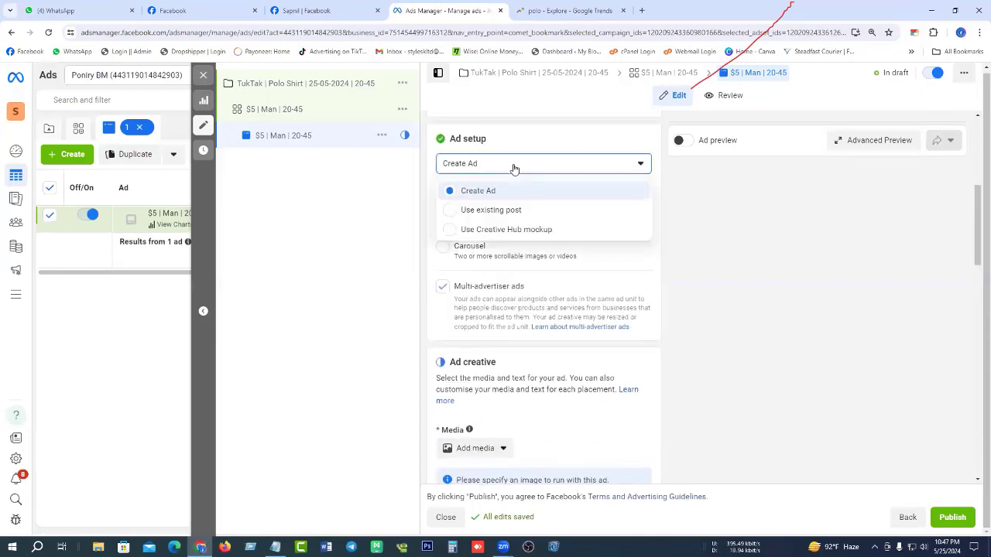
click(514, 166)
click(486, 165)
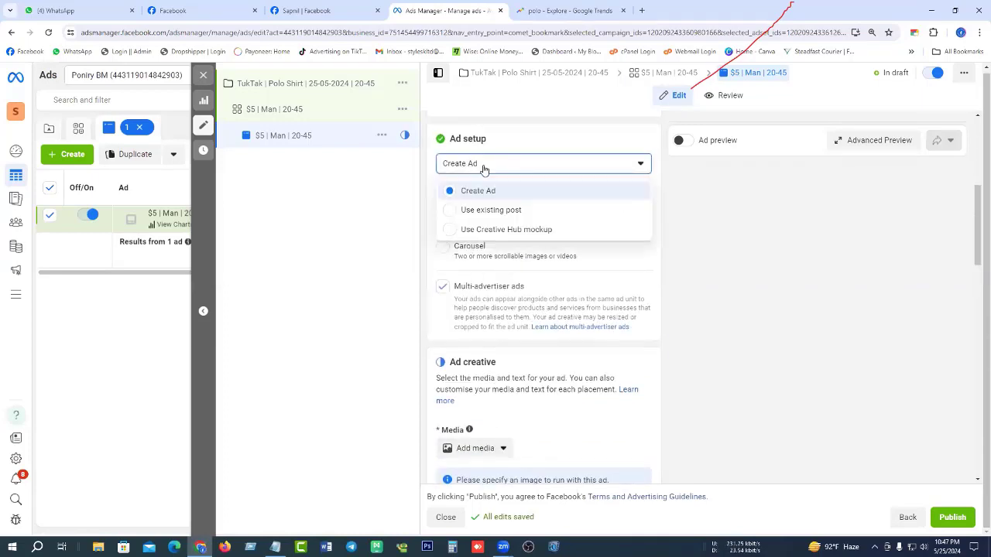
click(450, 211)
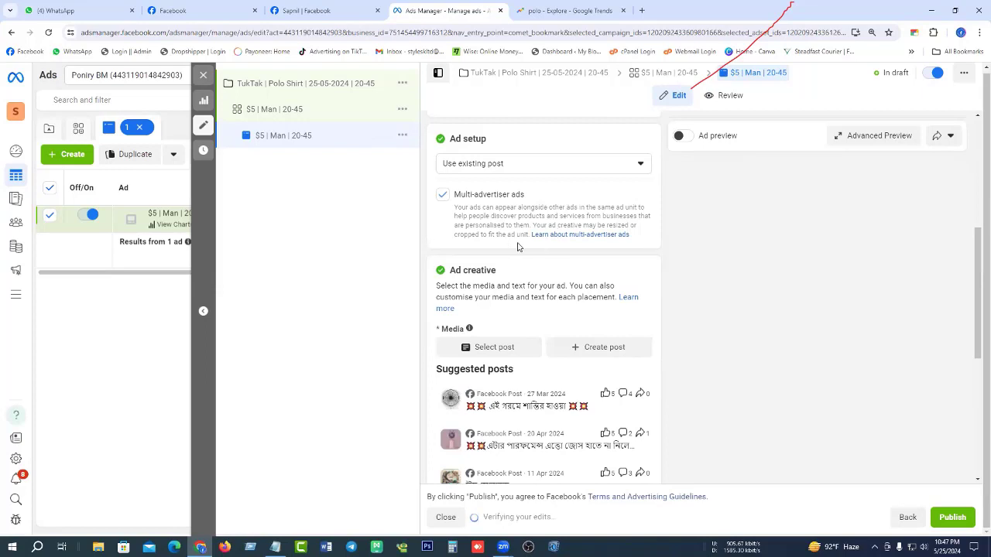
scroll(518, 247, down, 1)
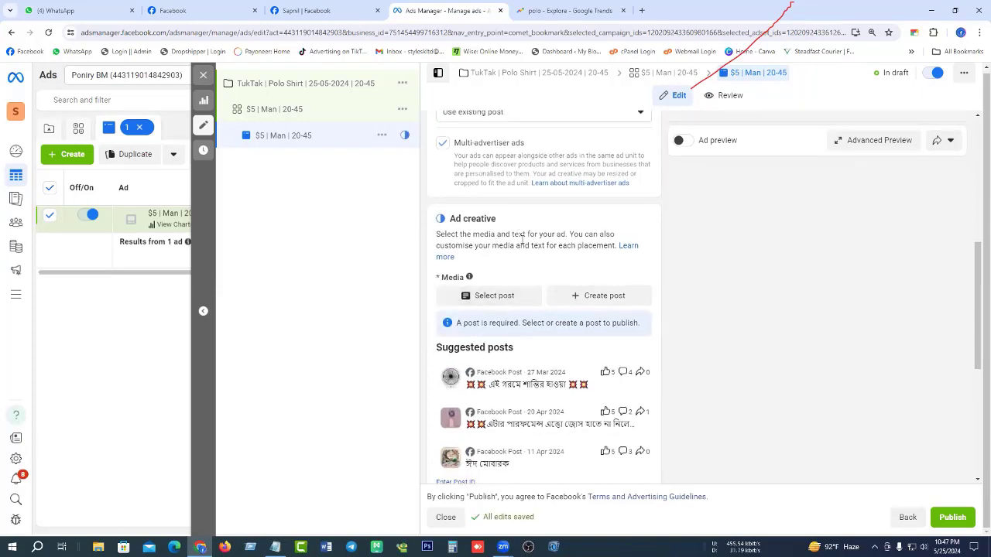
Choose the Page's published polo T-shirt post from 25 May 2024 as the ad creative.
click(500, 303)
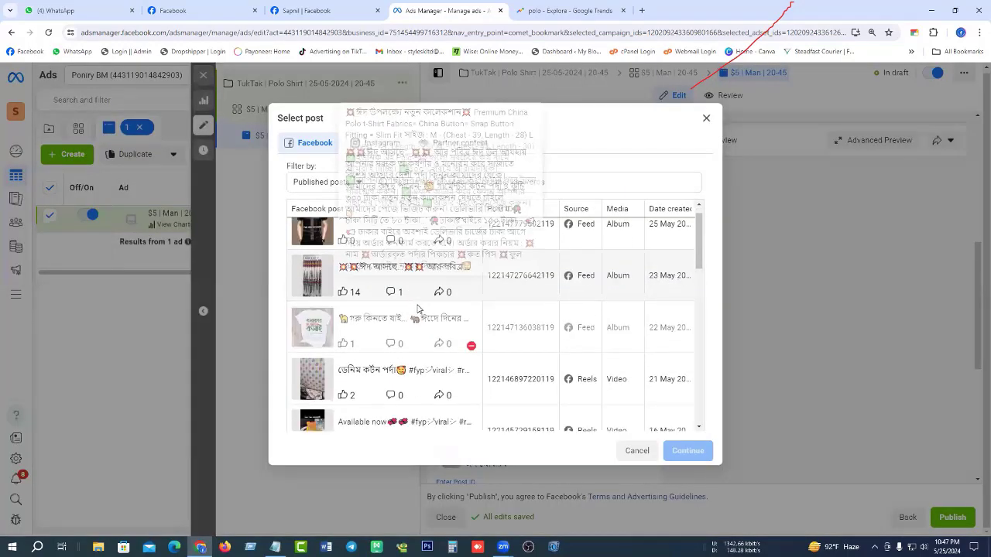
scroll(417, 309, down, 15)
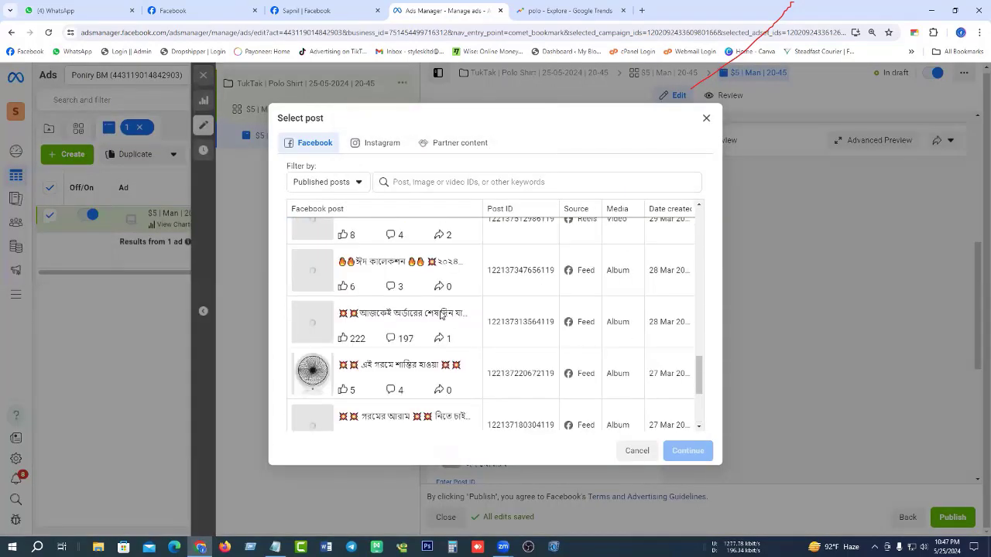
scroll(442, 315, up, 10)
scroll(443, 300, down, 4)
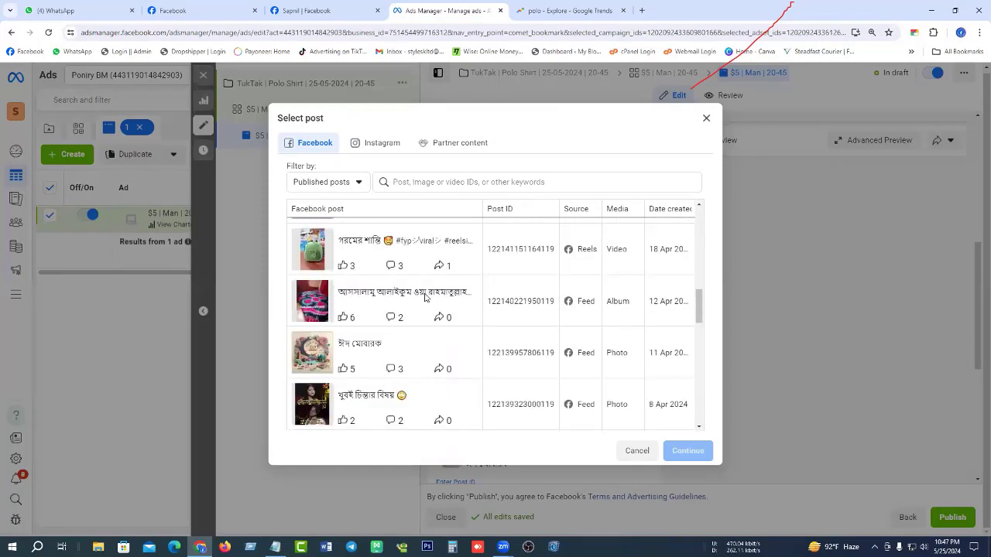
scroll(425, 298, up, 10)
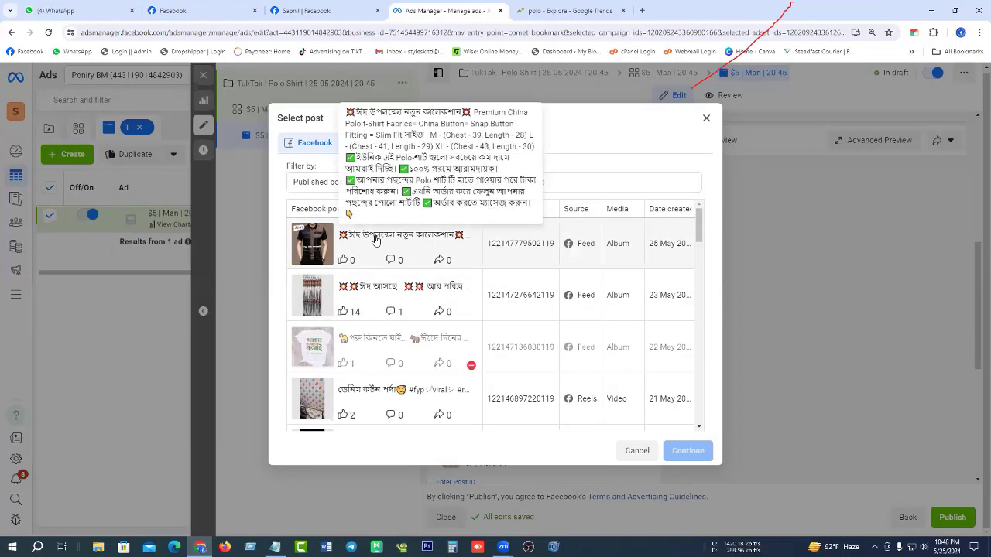
click(375, 240)
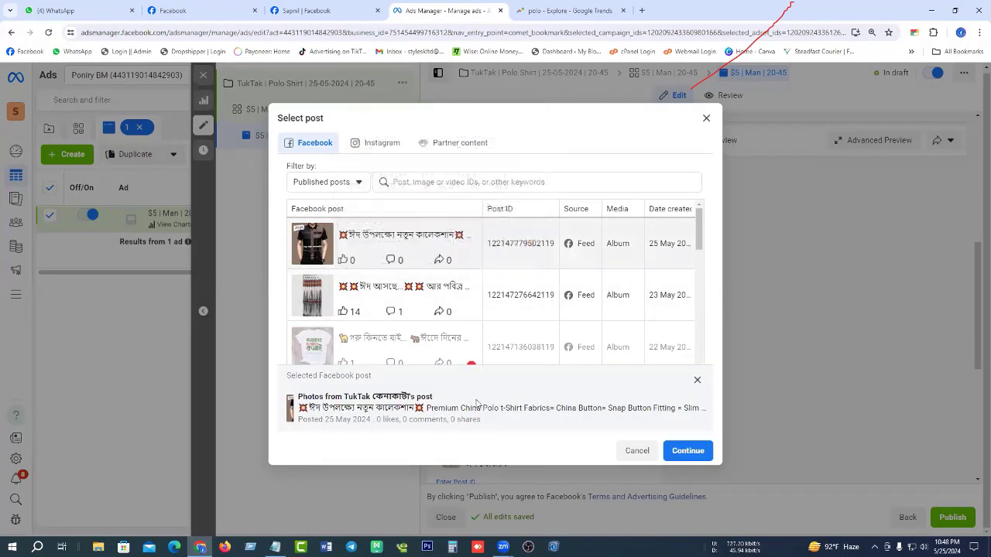
click(685, 452)
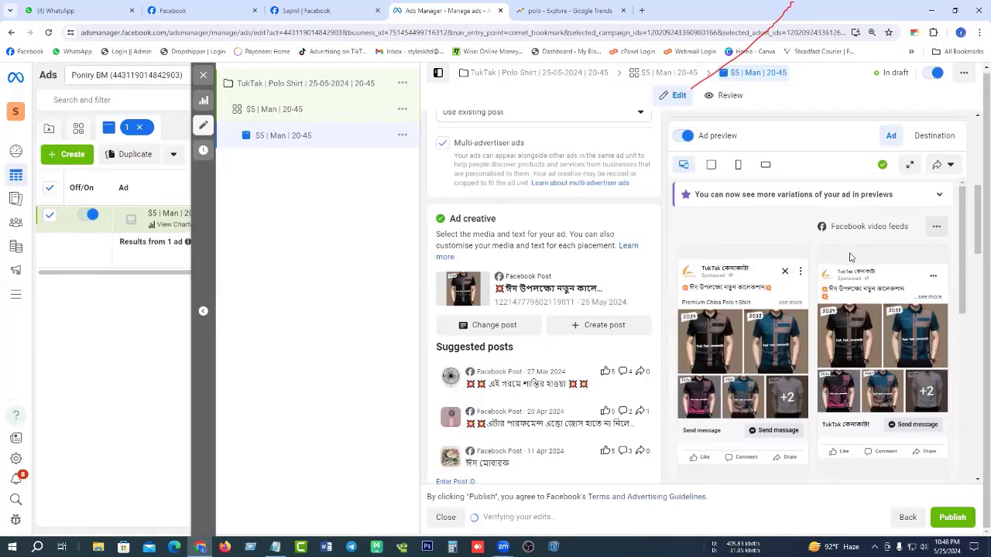
Check the ad preview and the primary text carried over from the selected post.
scroll(850, 257, down, 2)
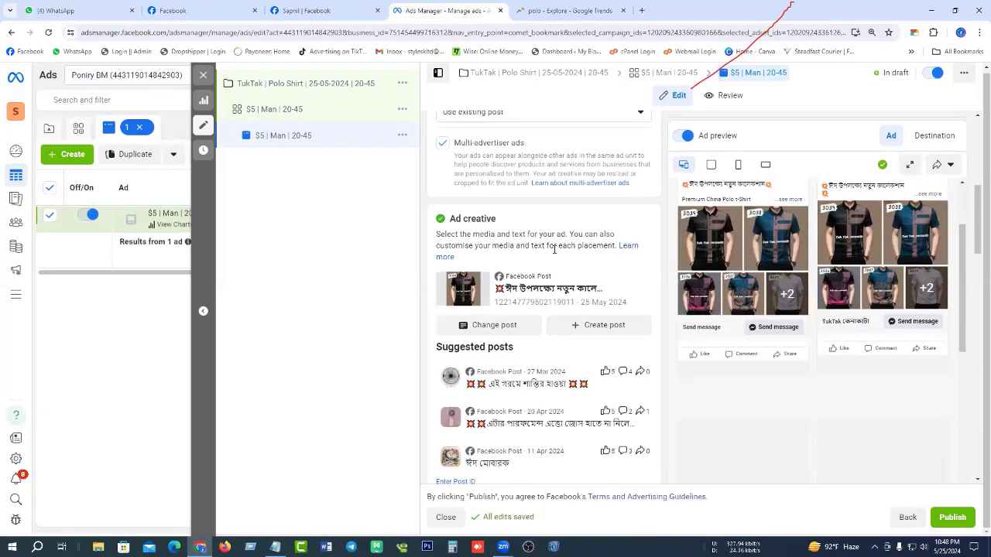
scroll(554, 249, down, 3)
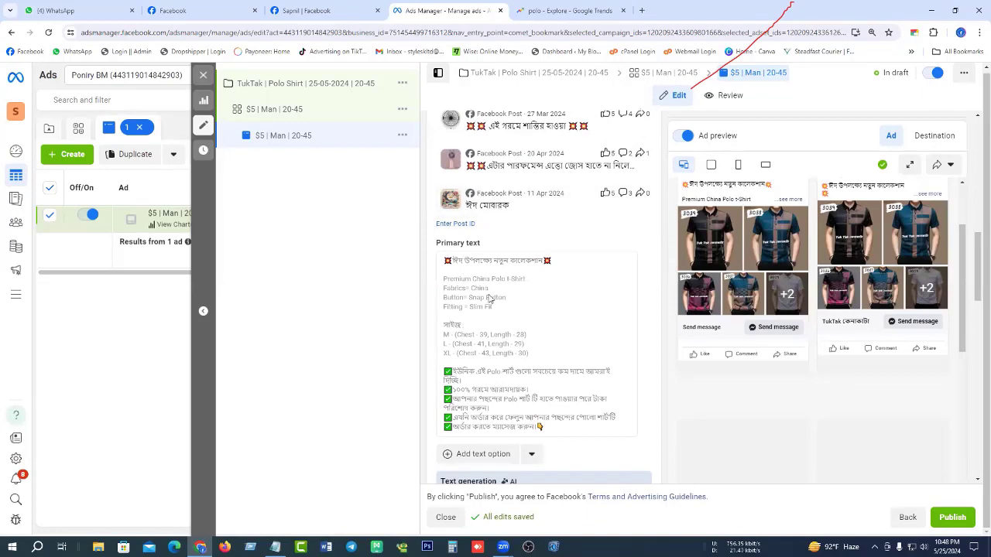
scroll(454, 257, down, 1)
drag(447, 210, 558, 379)
scroll(574, 241, up, 3)
scroll(573, 241, up, 3)
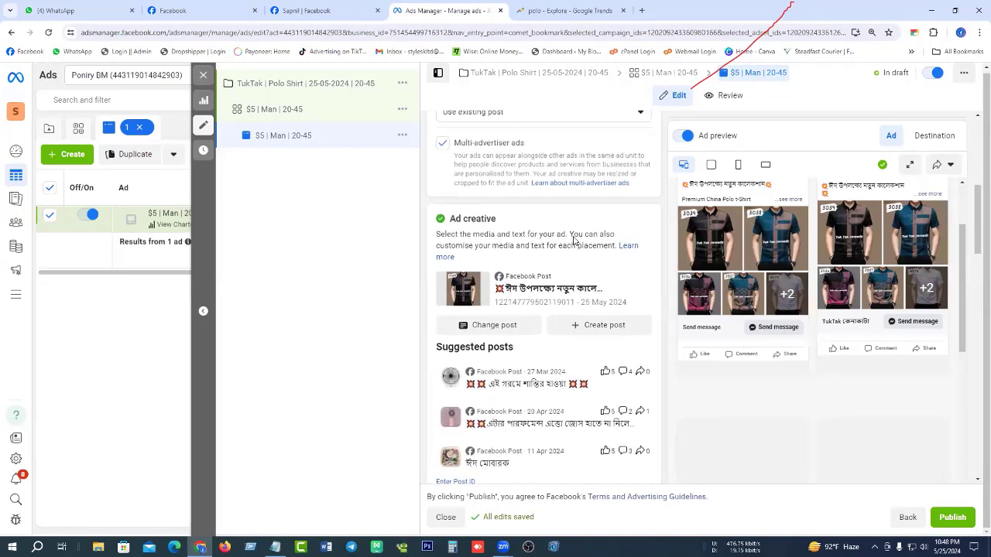
Review the ad setup choices again and re-read the existing post's primary text.
click(524, 217)
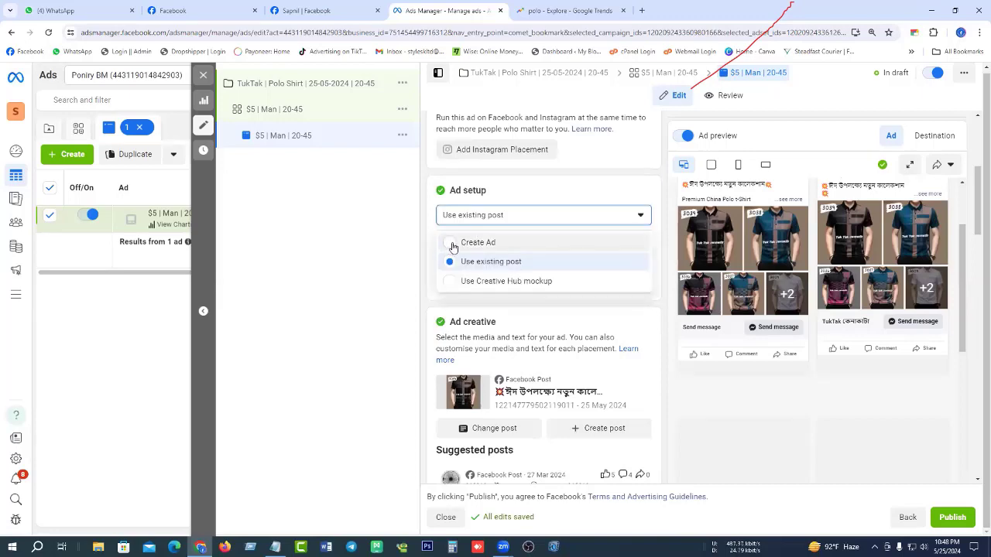
click(510, 199)
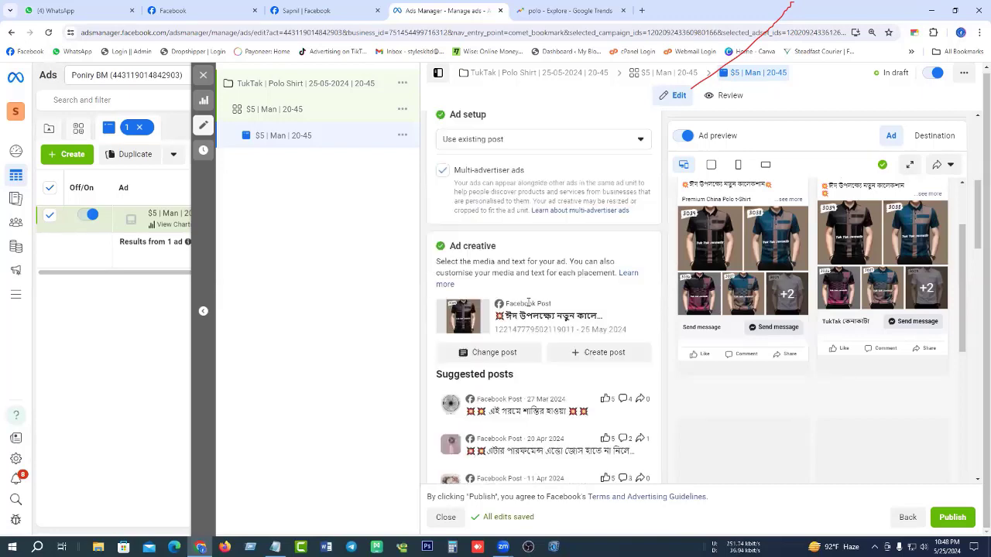
scroll(504, 205, down, 5)
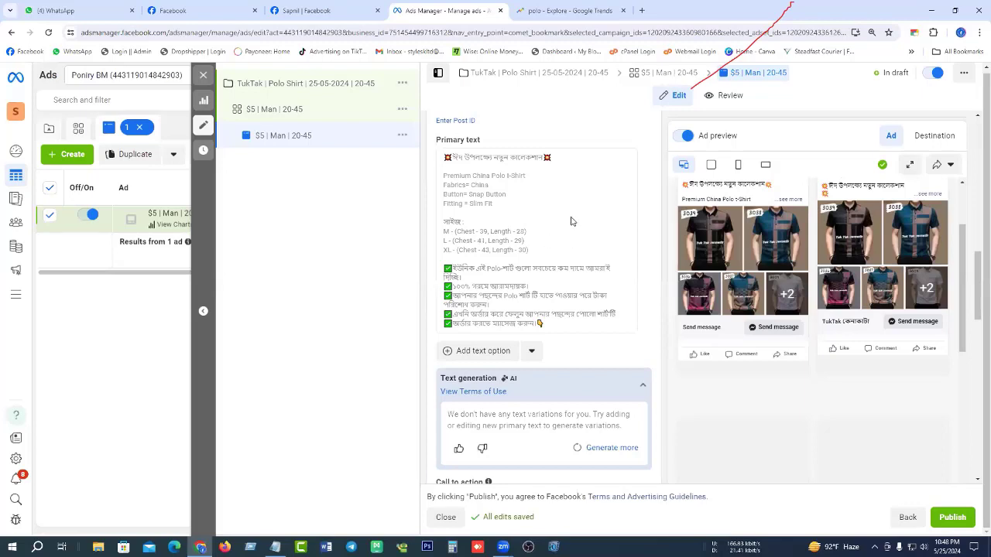
scroll(573, 222, up, 3)
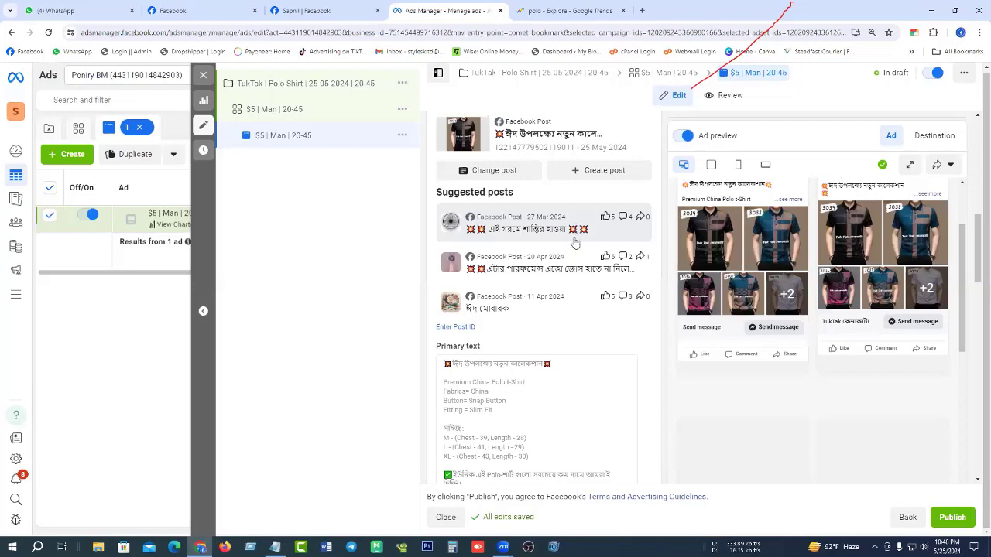
scroll(526, 217, down, 3)
drag(468, 202, 546, 281)
click(544, 280)
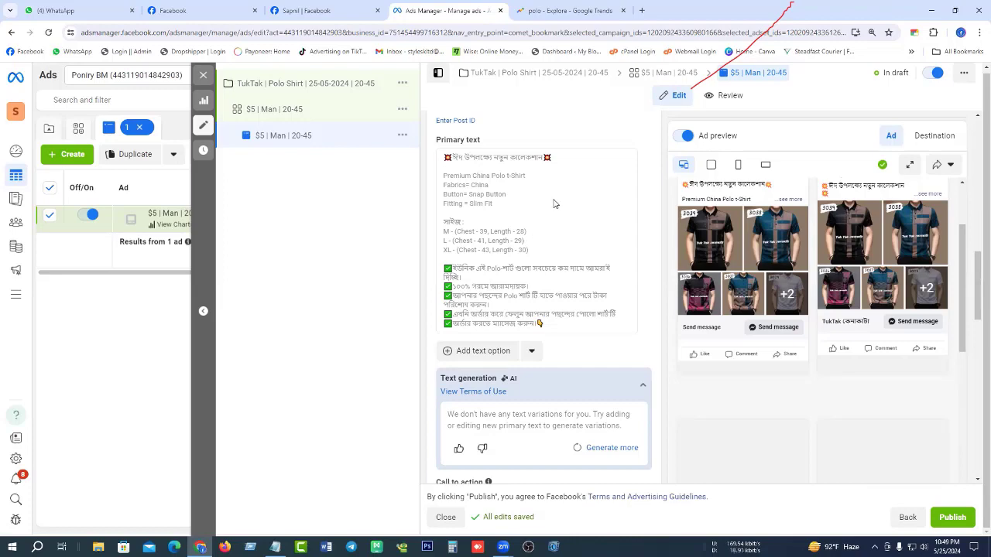
Choose Send message as the ad's call to action.
scroll(553, 203, up, 2)
scroll(559, 320, down, 5)
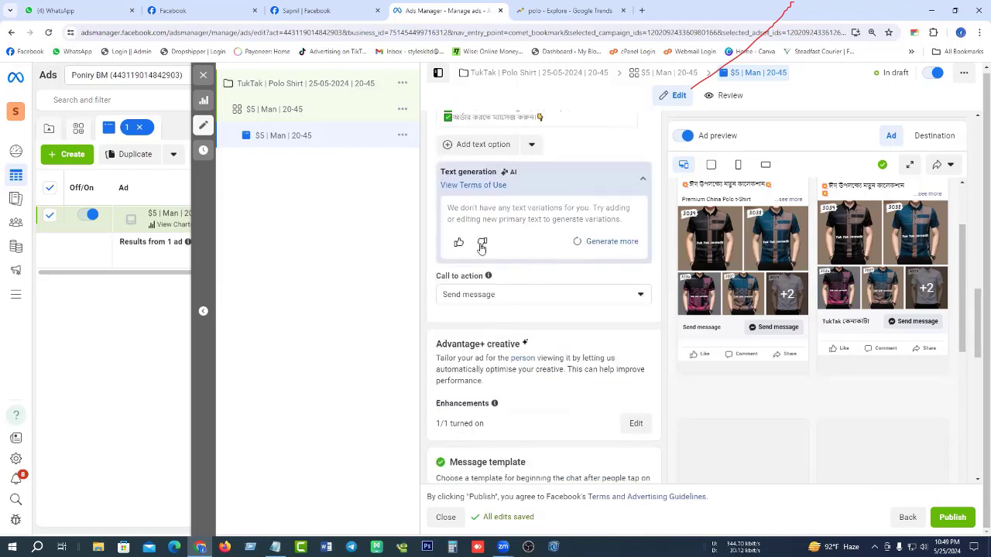
scroll(482, 247, down, 2)
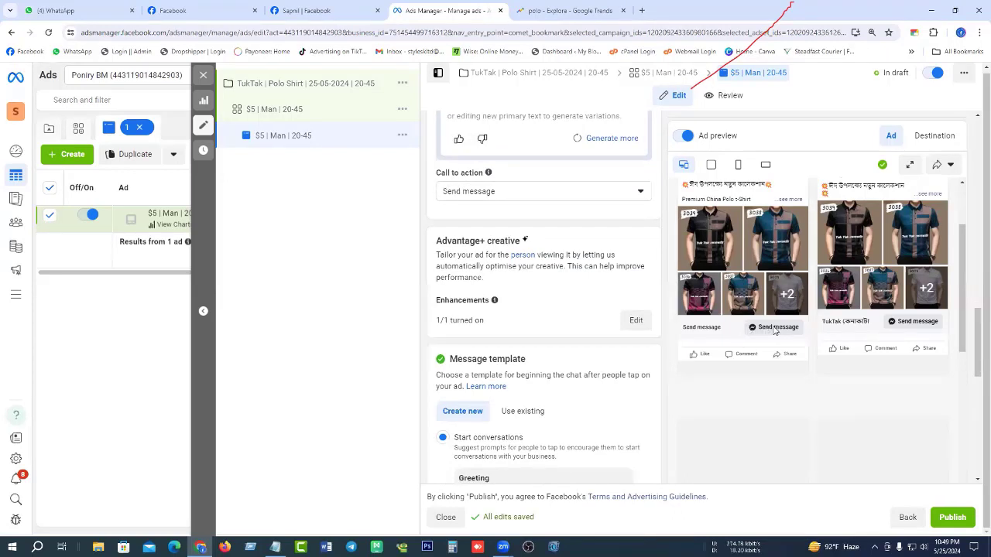
click(474, 192)
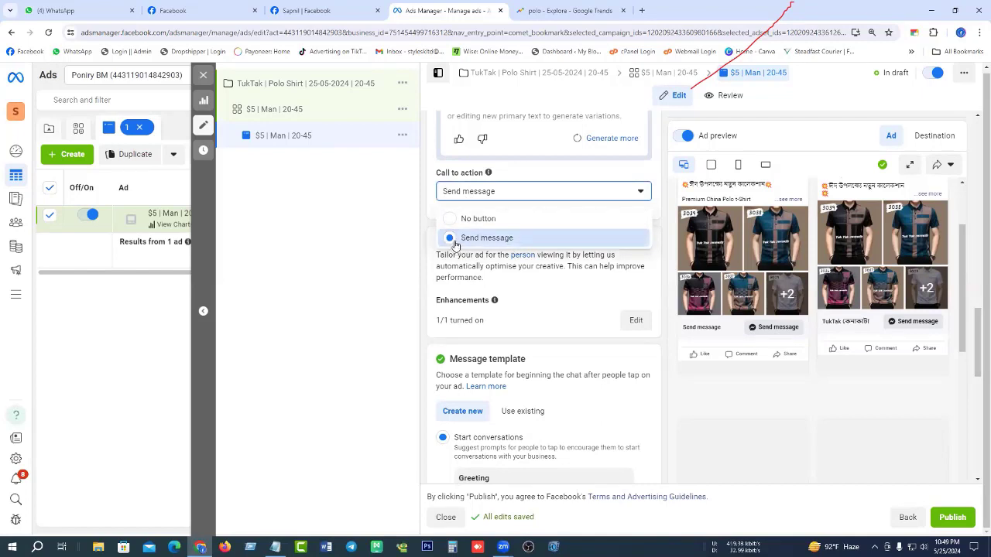
click(524, 237)
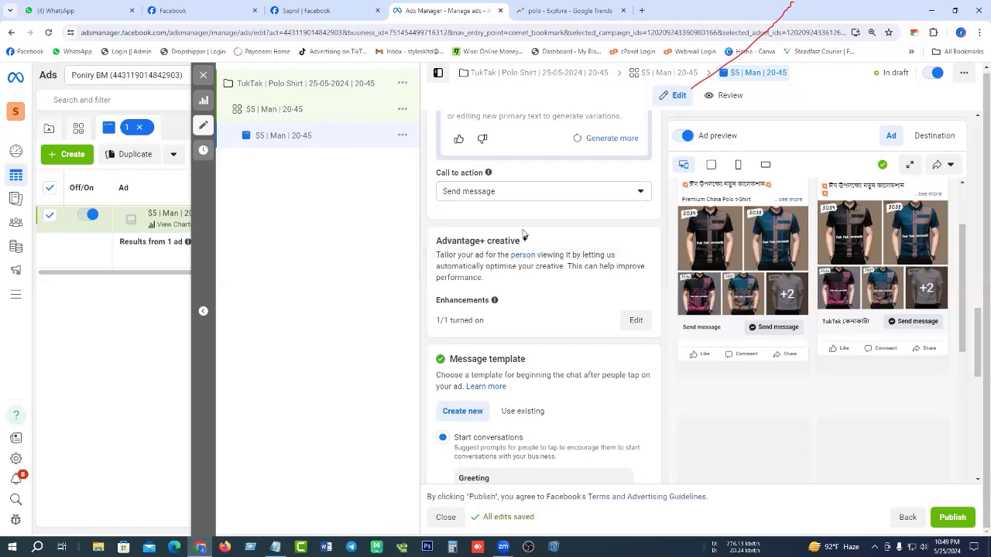
Examine the message template section, including the Start conversations greeting, suggested questions and the alternative chat options.
scroll(523, 234, down, 2)
scroll(513, 309, down, 1)
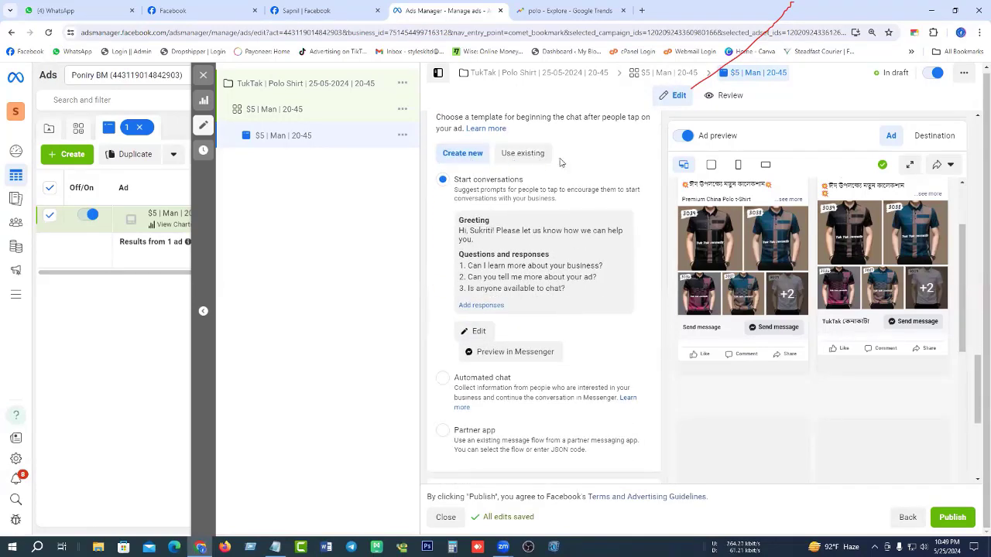
scroll(560, 162, up, 2)
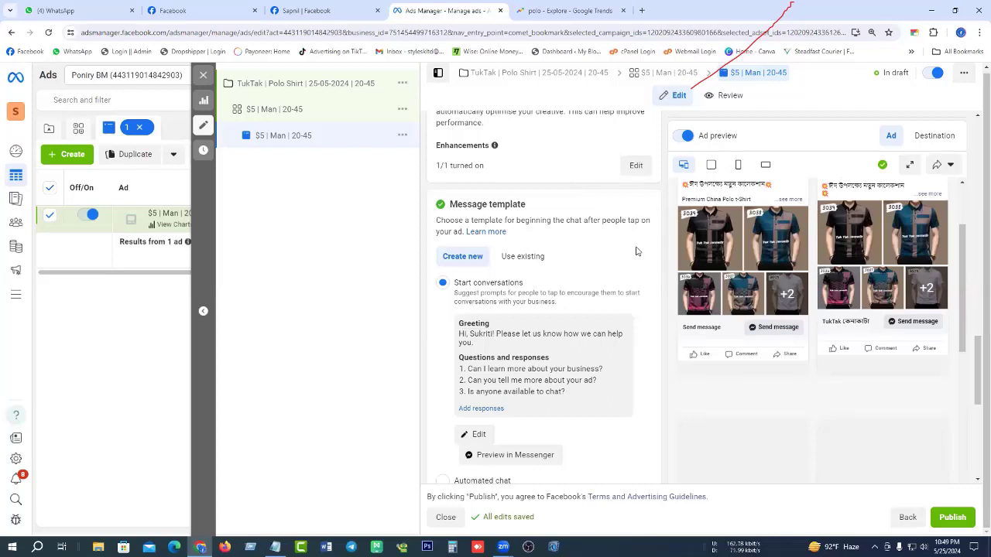
scroll(631, 259, down, 2)
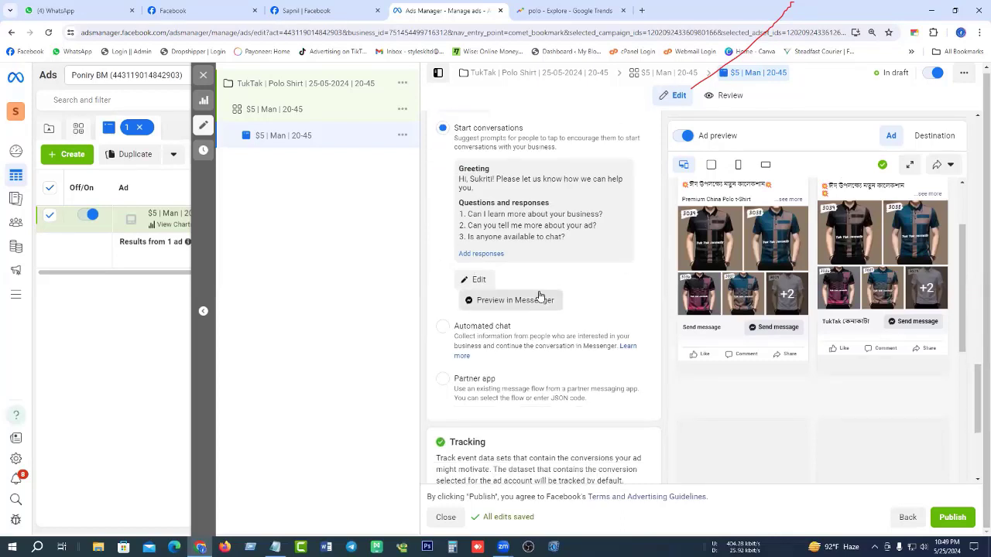
scroll(504, 252, up, 2)
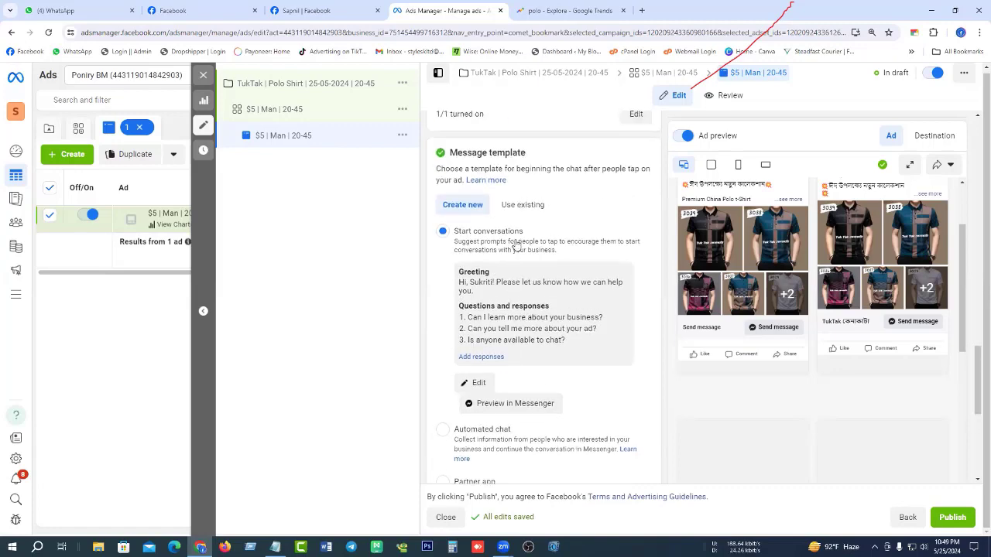
scroll(504, 255, down, 2)
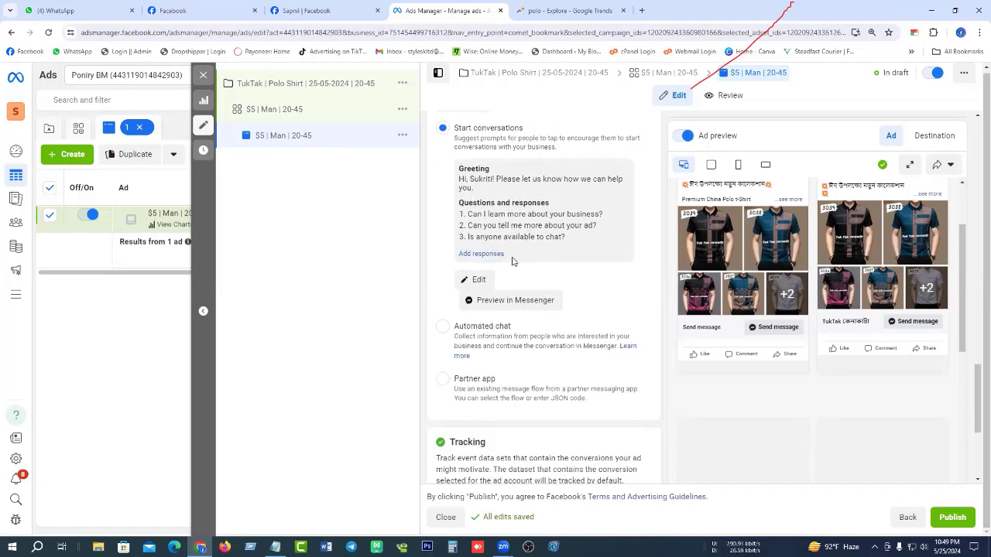
Review the Start conversations template's greeting, automated response and customer questions, save it and close the template editor.
click(478, 280)
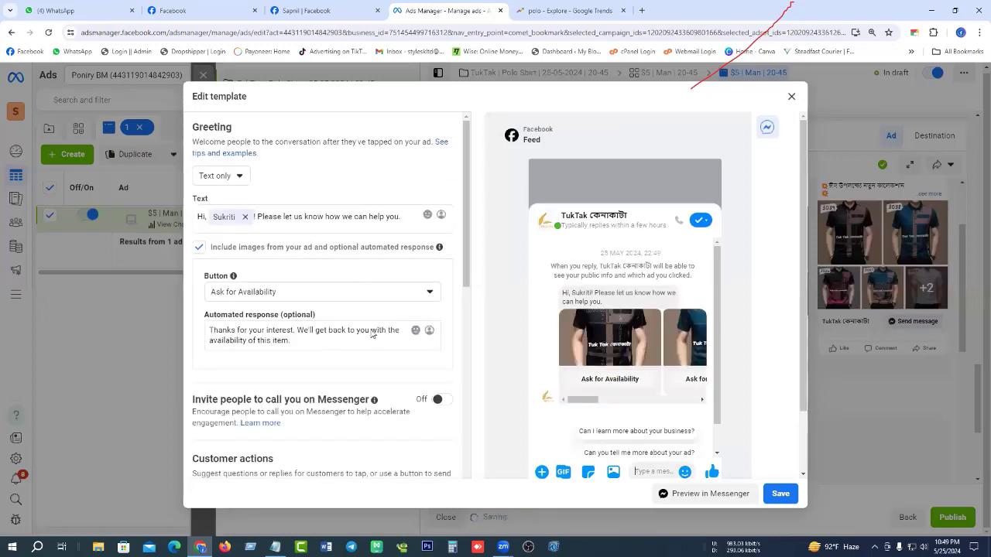
scroll(599, 243, down, 1)
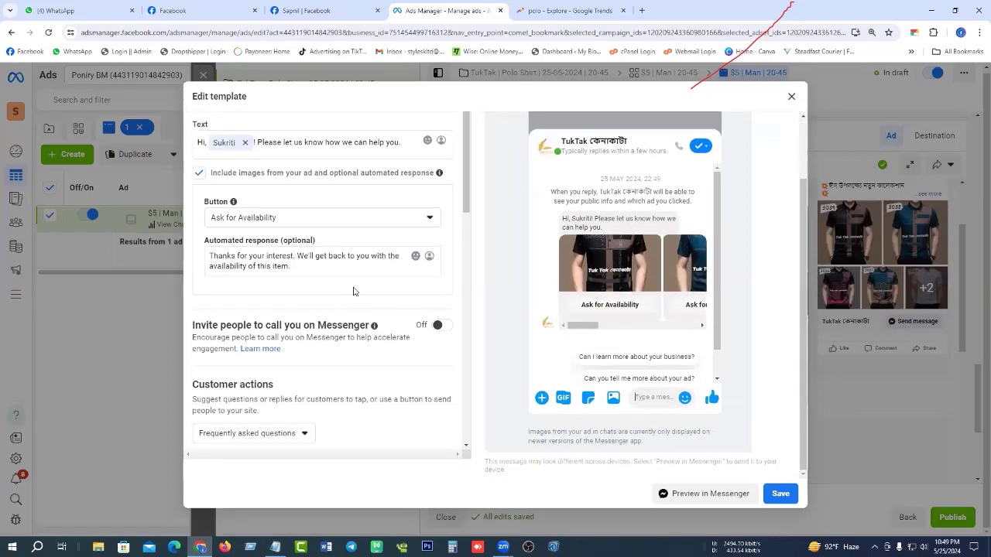
scroll(356, 291, down, 3)
scroll(369, 289, up, 2)
scroll(672, 296, down, 1)
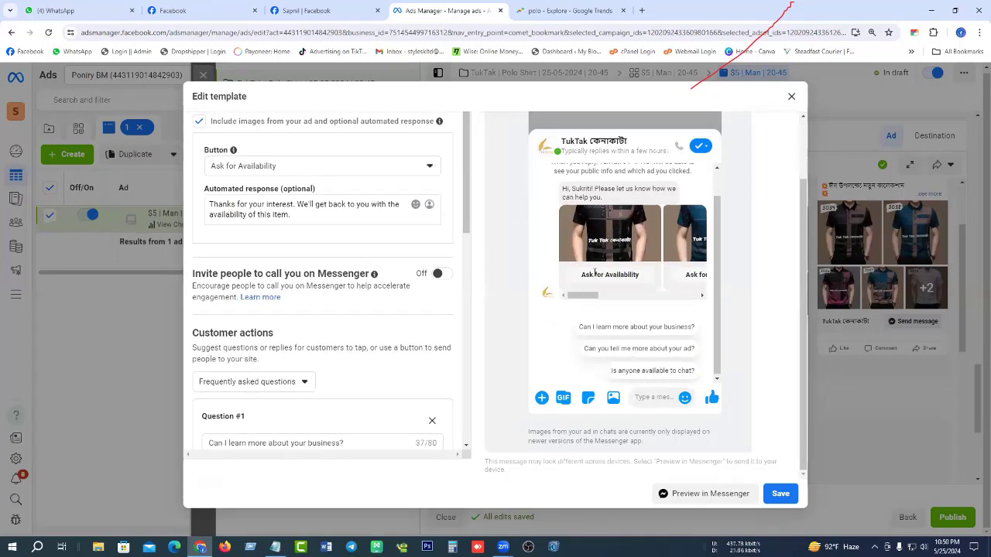
scroll(594, 272, up, 1)
scroll(432, 245, down, 3)
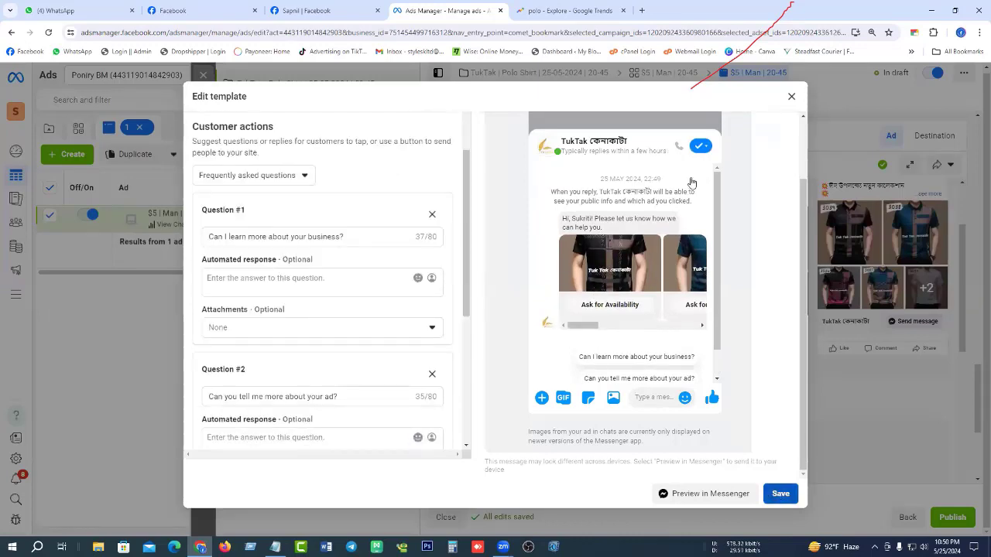
click(791, 97)
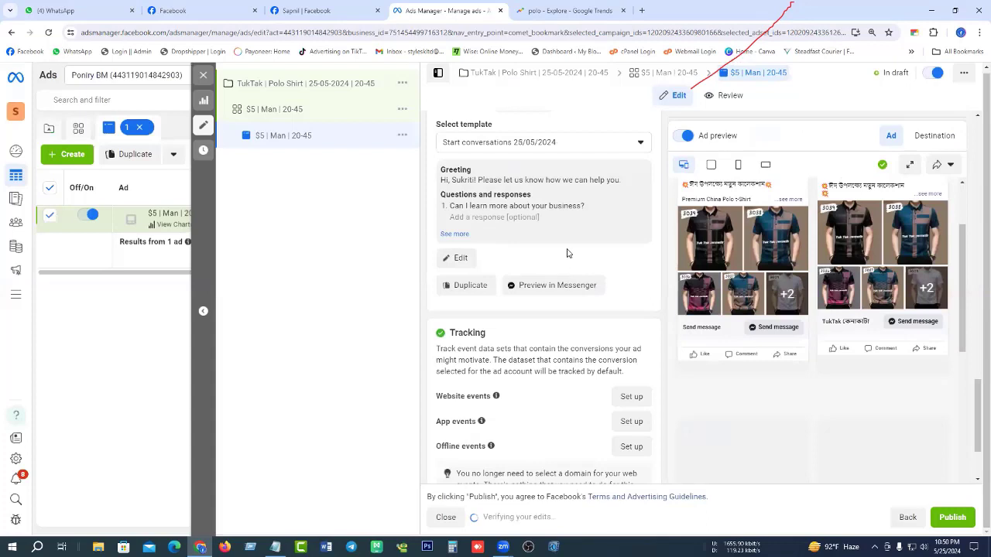
Examine the ad's tracking options for website, app and offline events.
scroll(573, 283, down, 2)
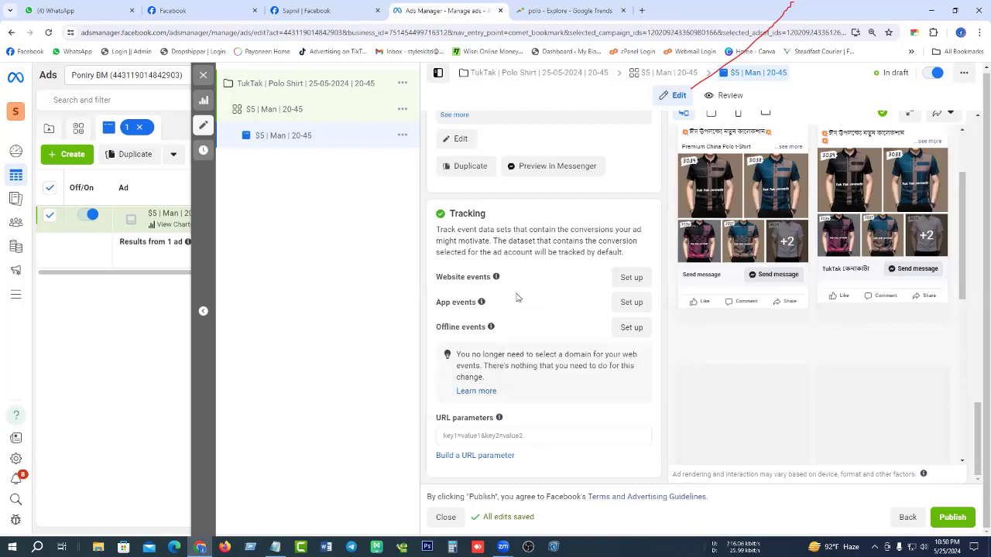
drag(435, 279, 493, 284)
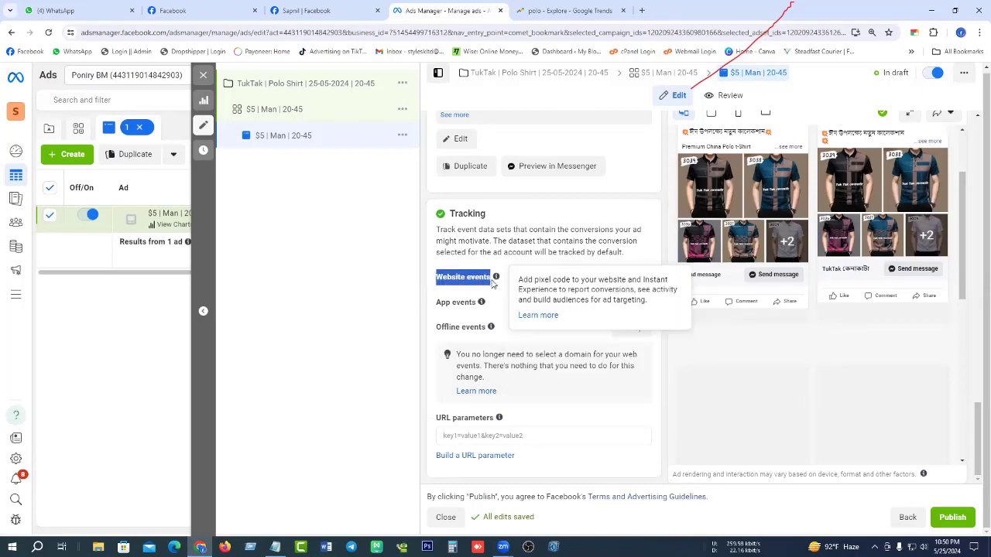
click(624, 241)
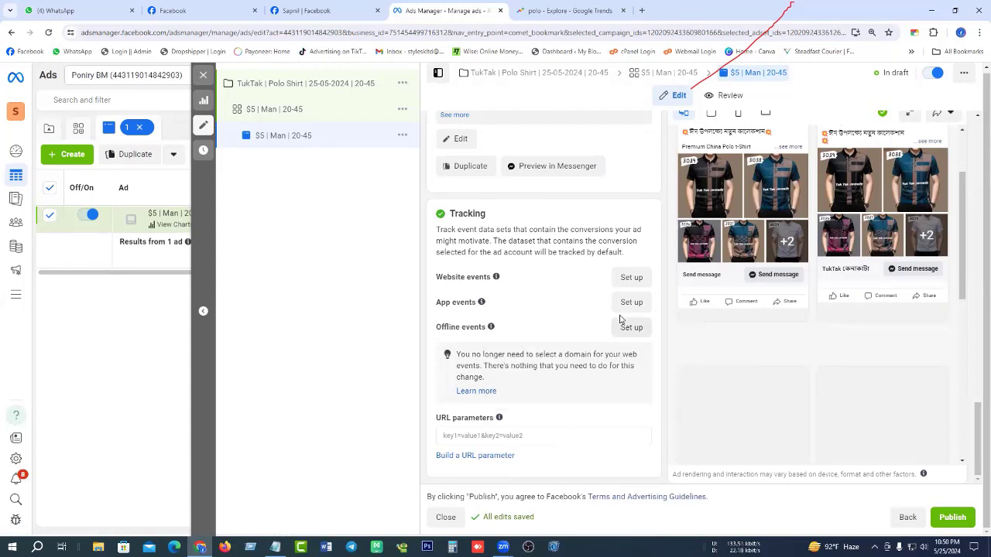
scroll(571, 287, up, 15)
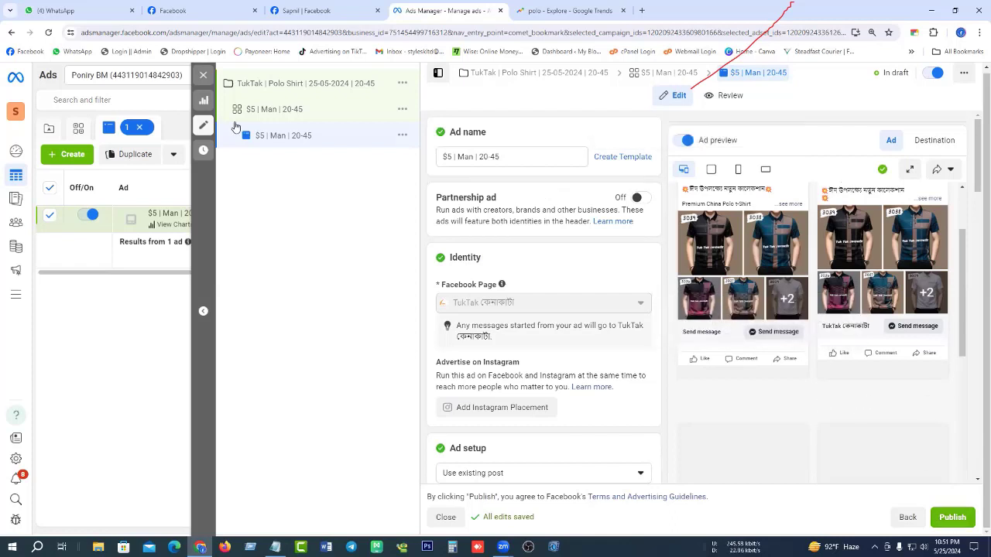
Close the ad editor and clear the current ad, ad set and campaign selections.
click(203, 75)
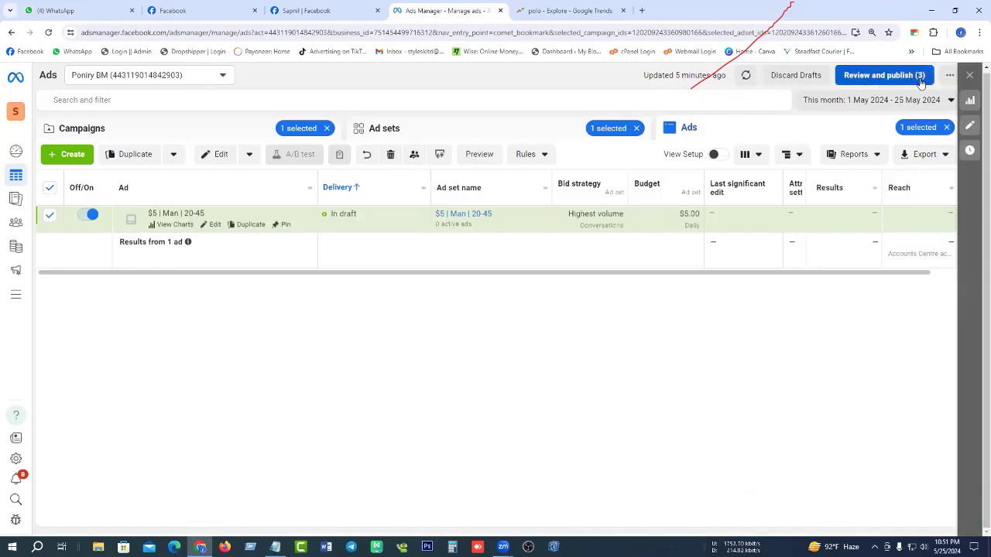
click(946, 127)
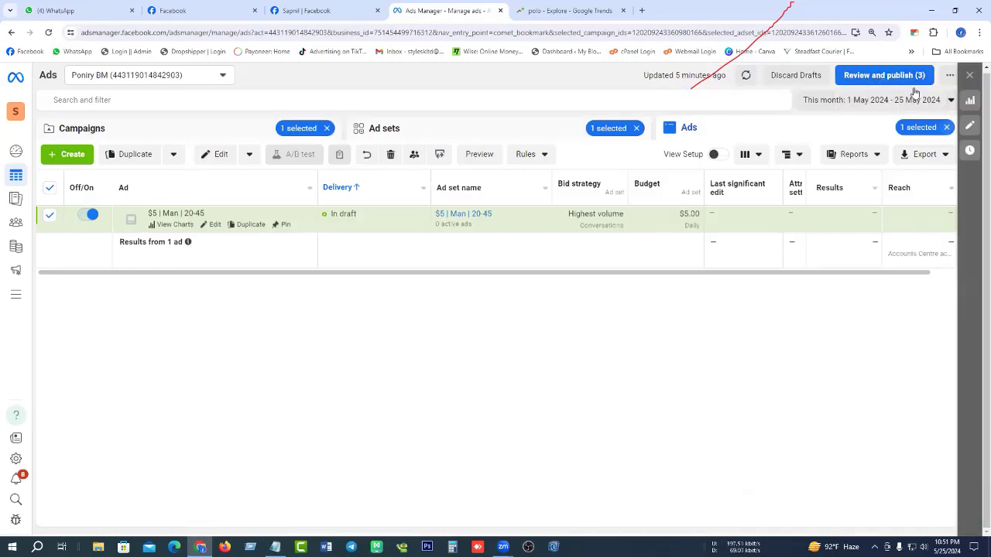
click(637, 128)
click(327, 128)
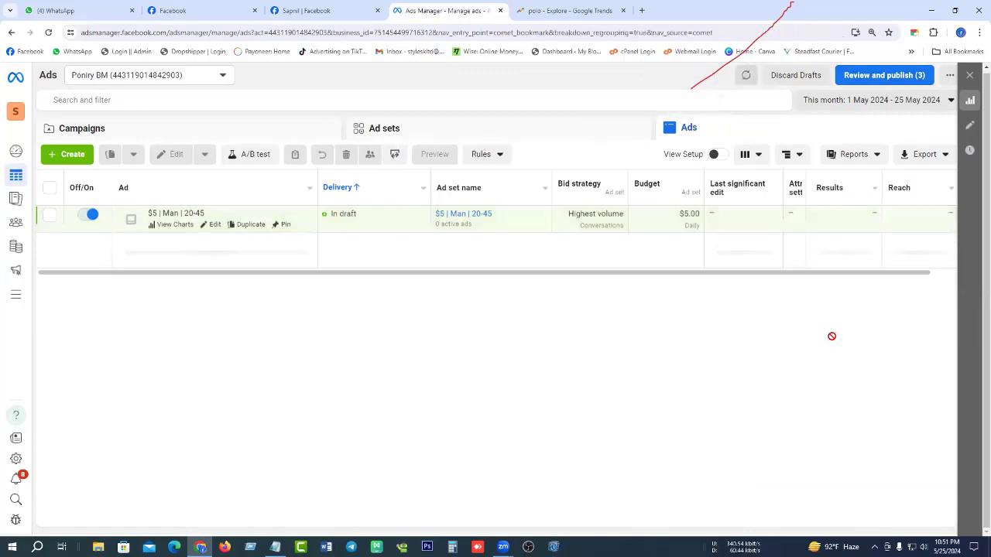
Review the draft items and publish the TukTak polo shirt campaign with its ad set and ad.
click(883, 77)
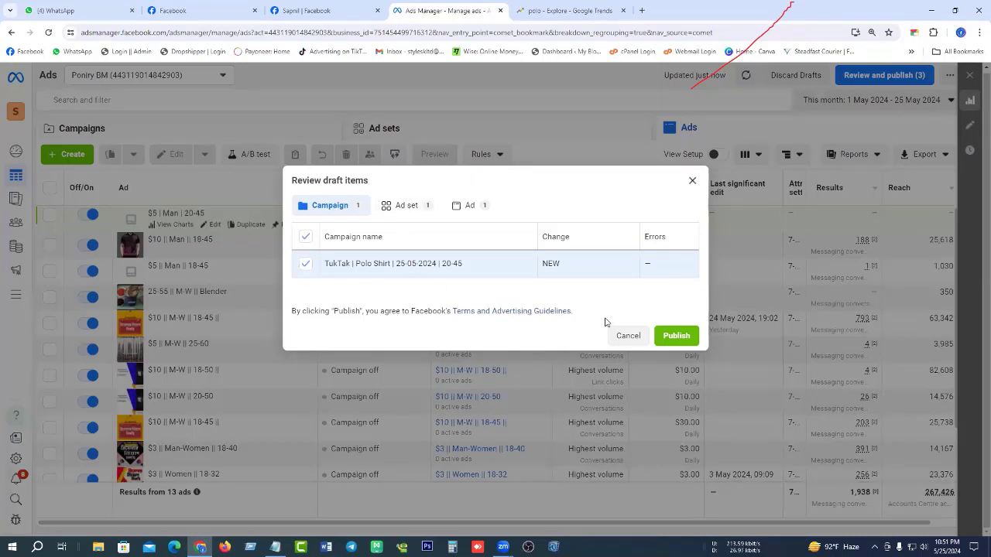
click(675, 338)
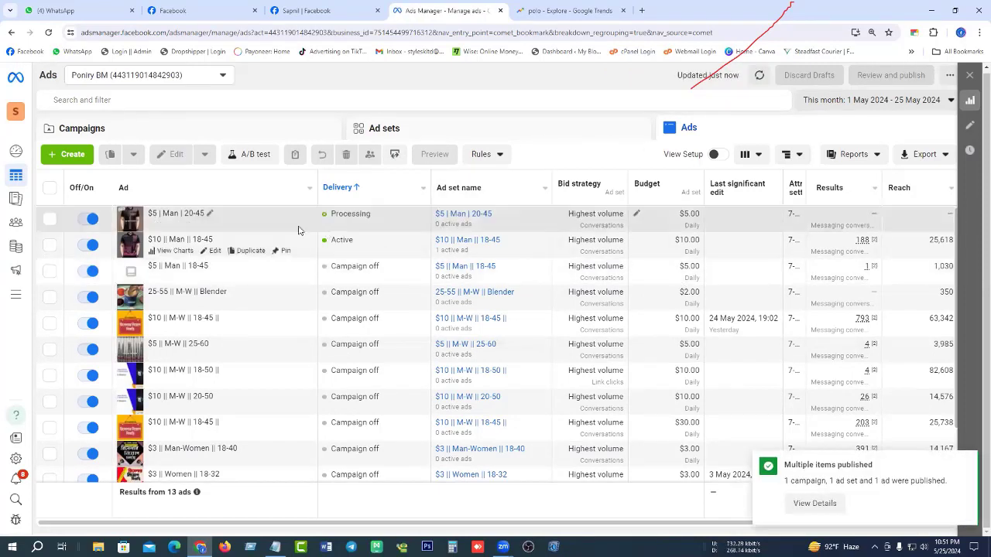
Check the delivery status of the published polo shirt promotion at ad, ad set and campaign level.
mouse_move(325, 217)
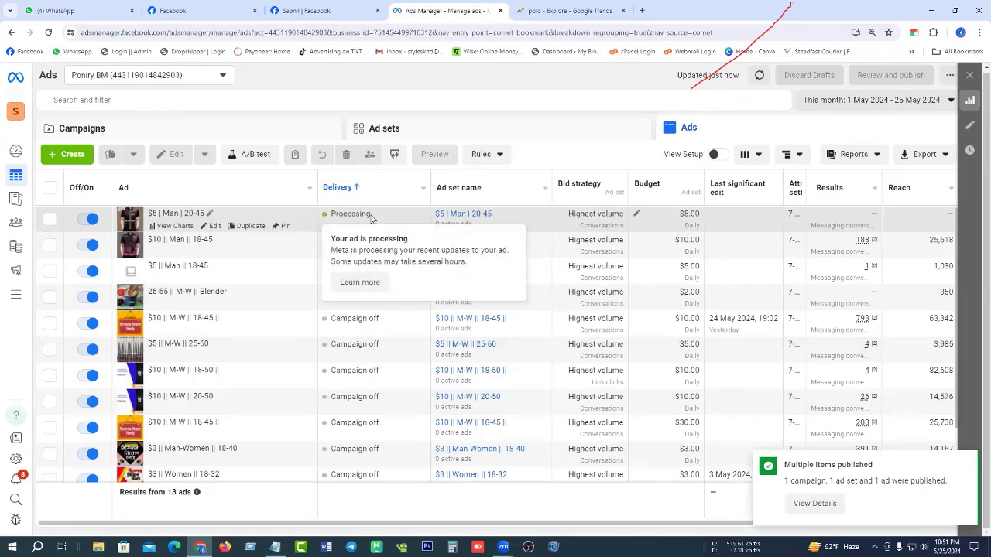
click(586, 136)
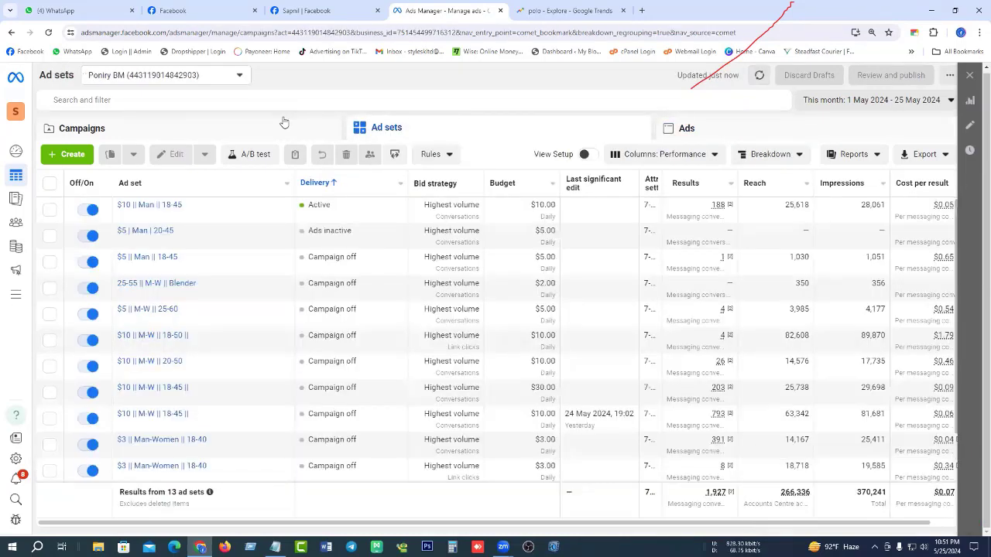
click(284, 124)
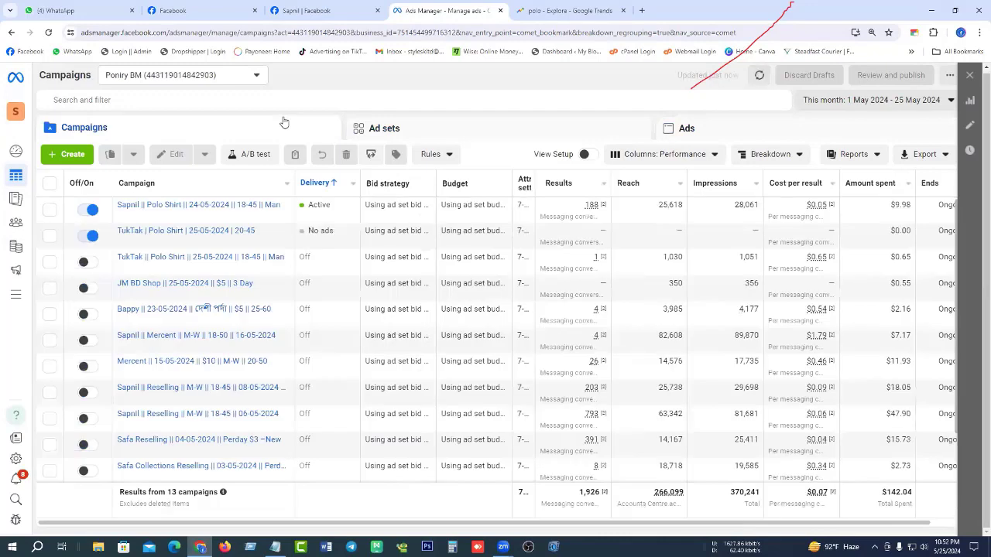